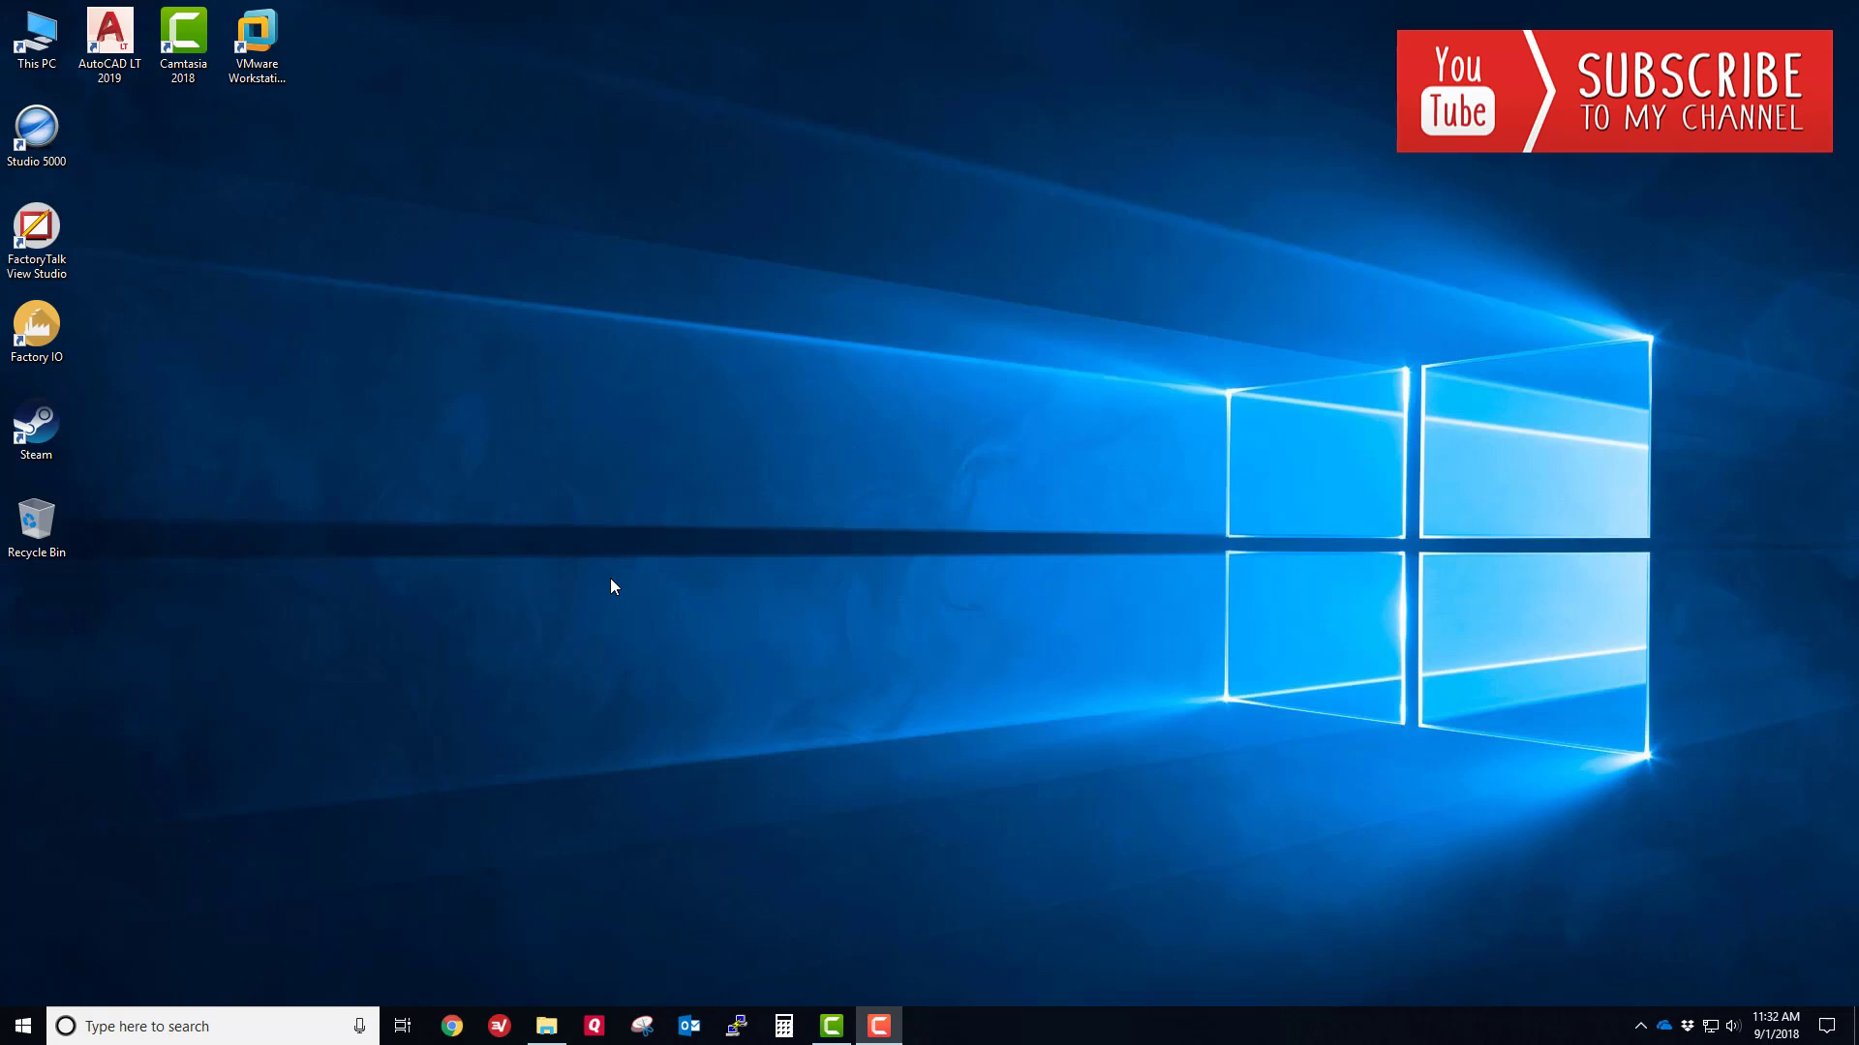
- Launch RSLinx Classic from the Start menu and open a maximized RSWho browser
click(19, 1022)
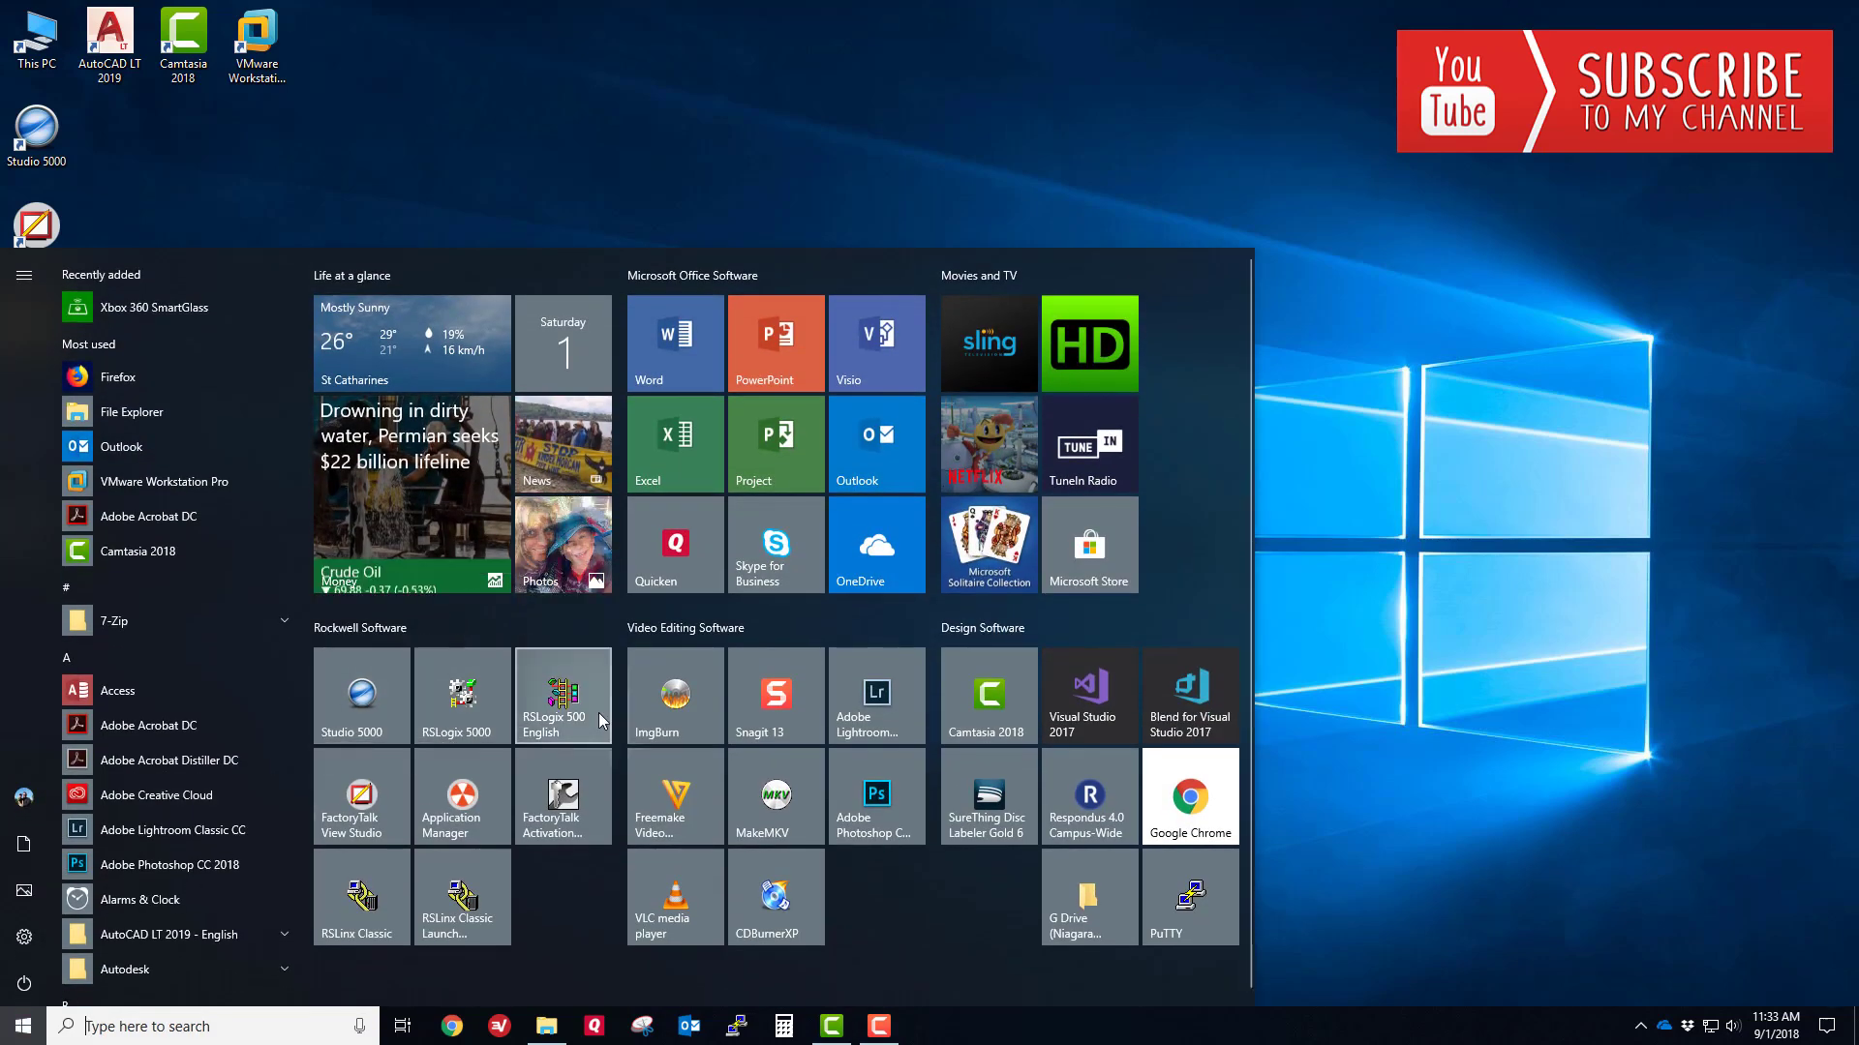
click(392, 910)
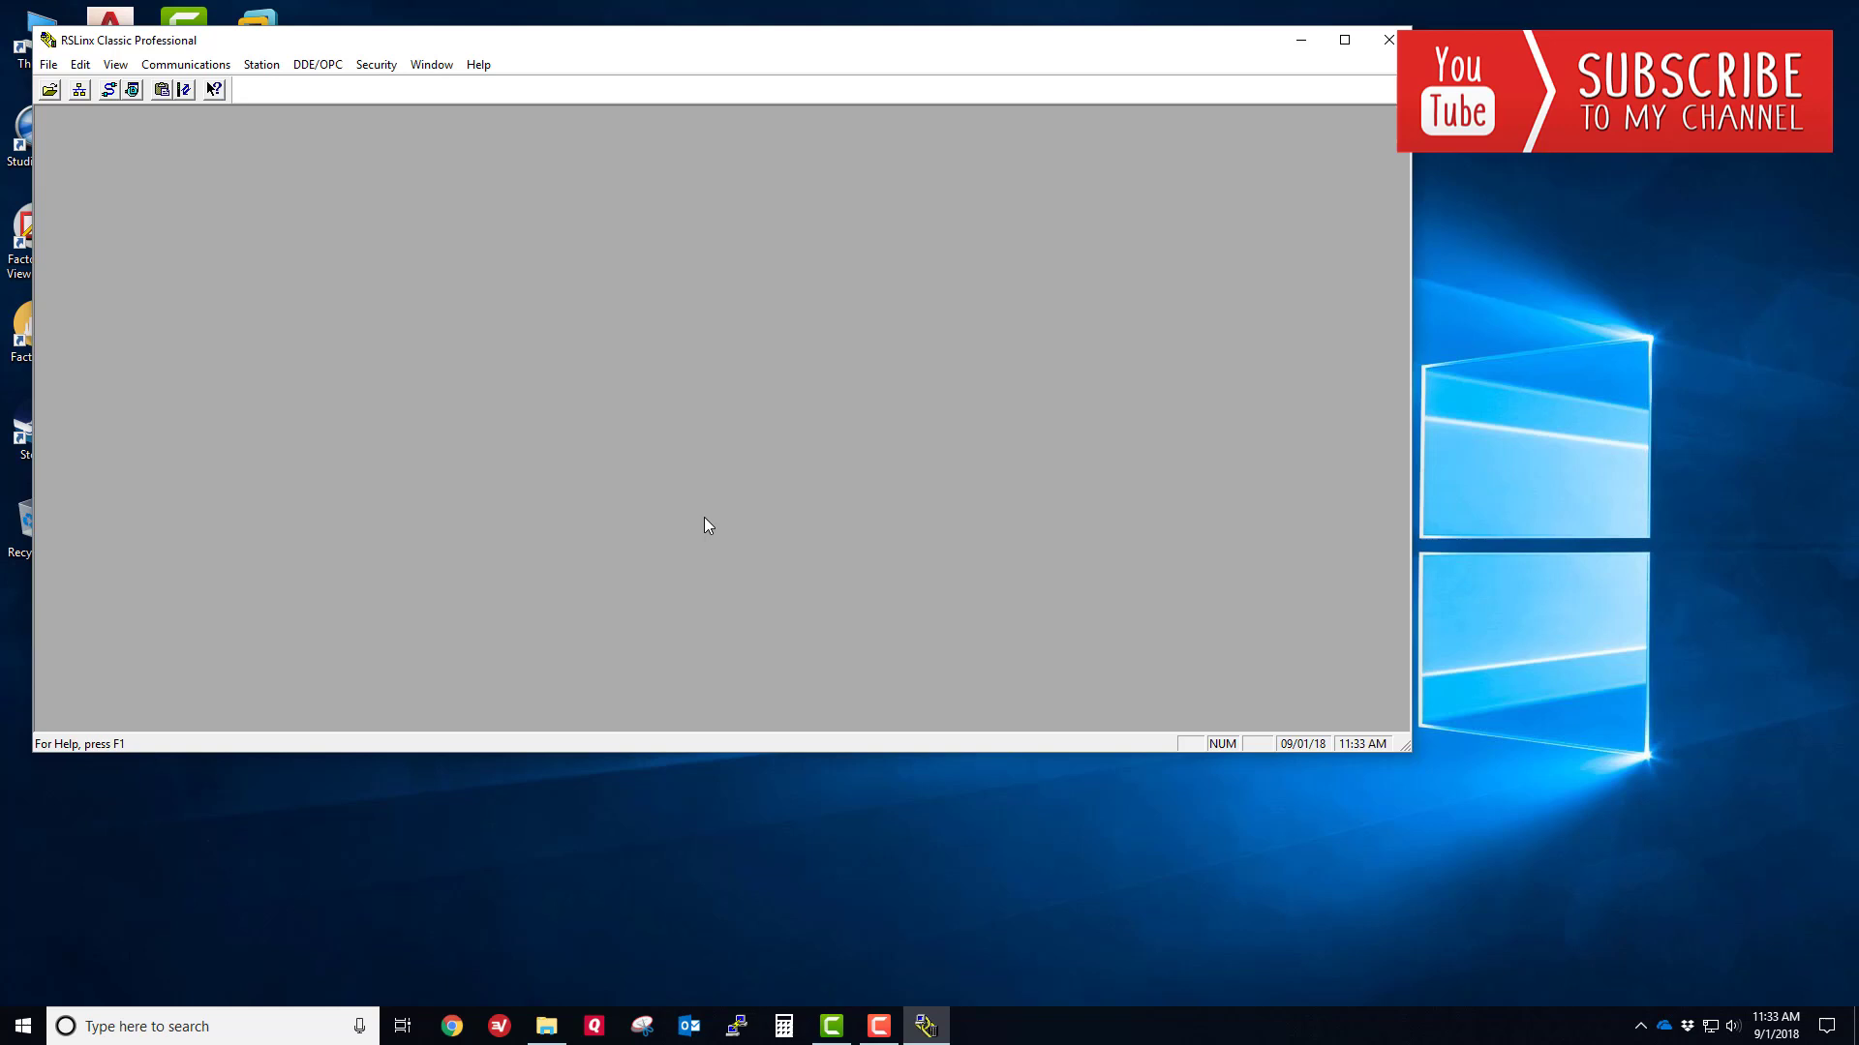
drag(426, 50, 559, 158)
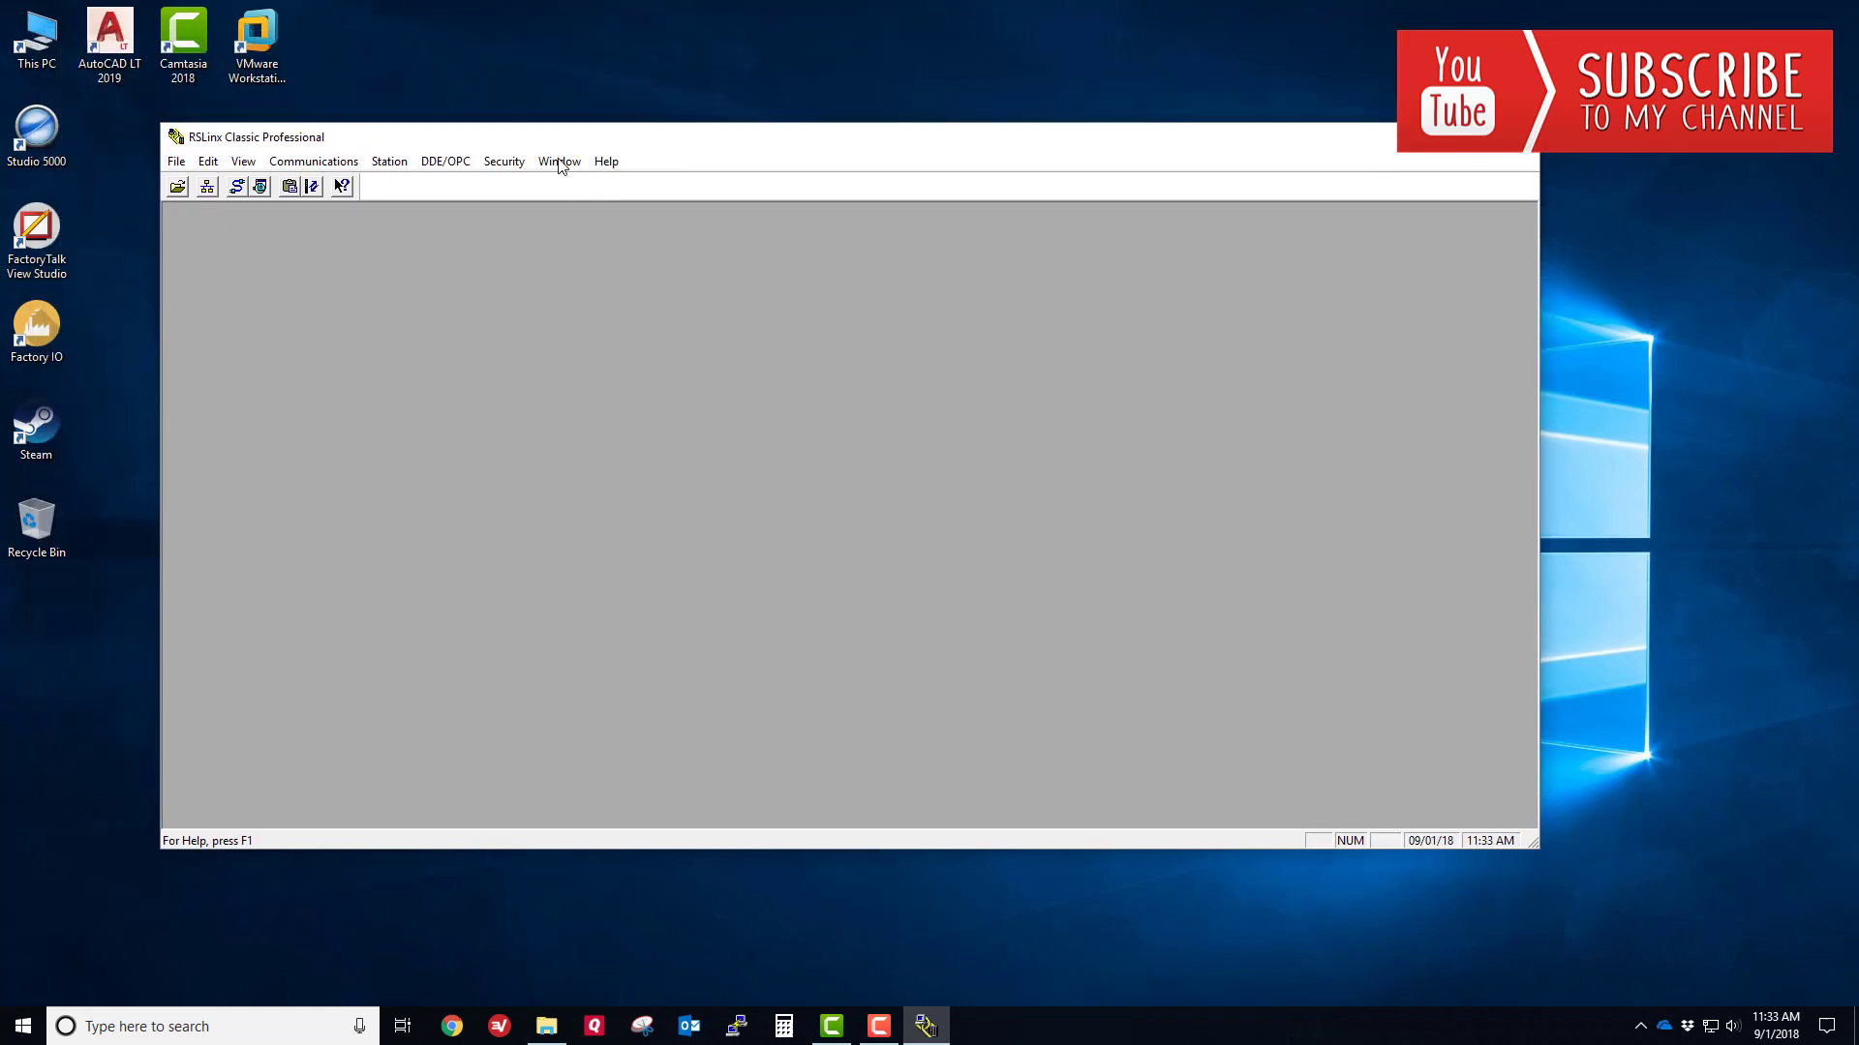
click(206, 187)
double_click(289, 242)
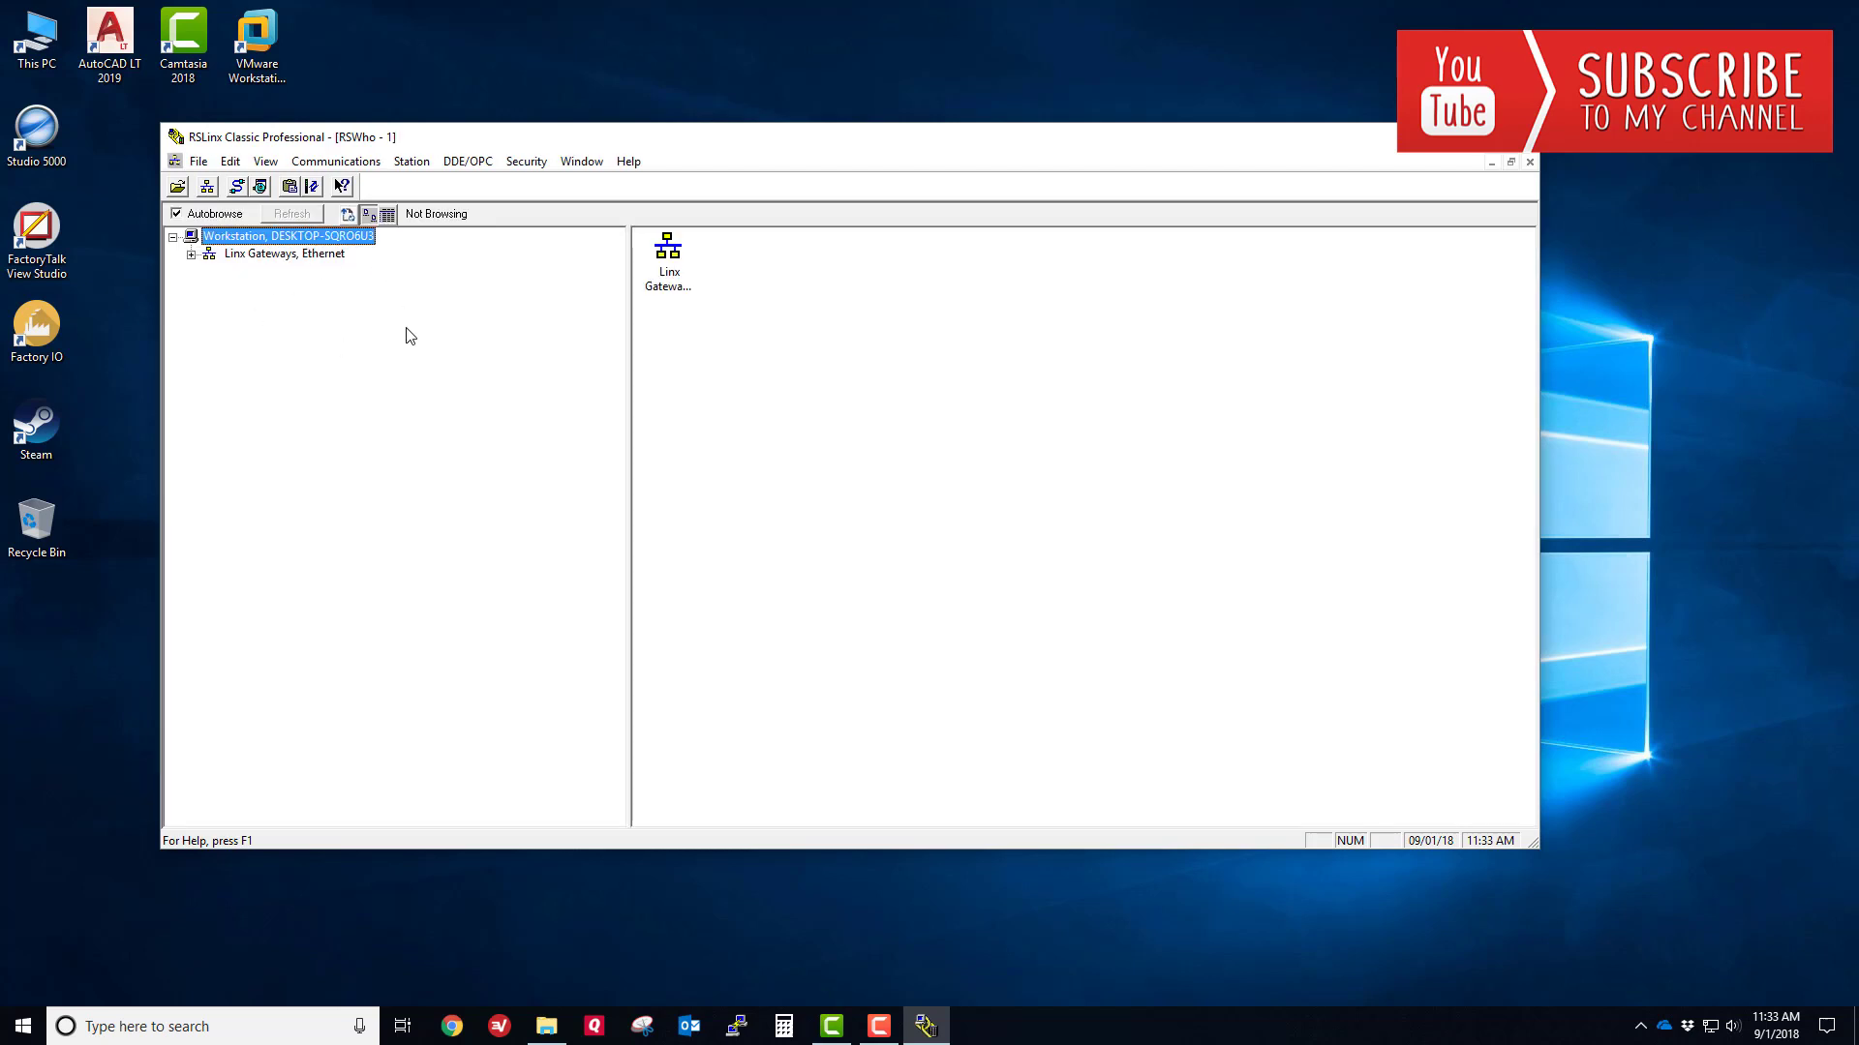
- Add an EtherNet/IP driver named AB_ETHIP-1 bound to the D-Link adapter at 192.168.1.240
click(372, 164)
click(381, 215)
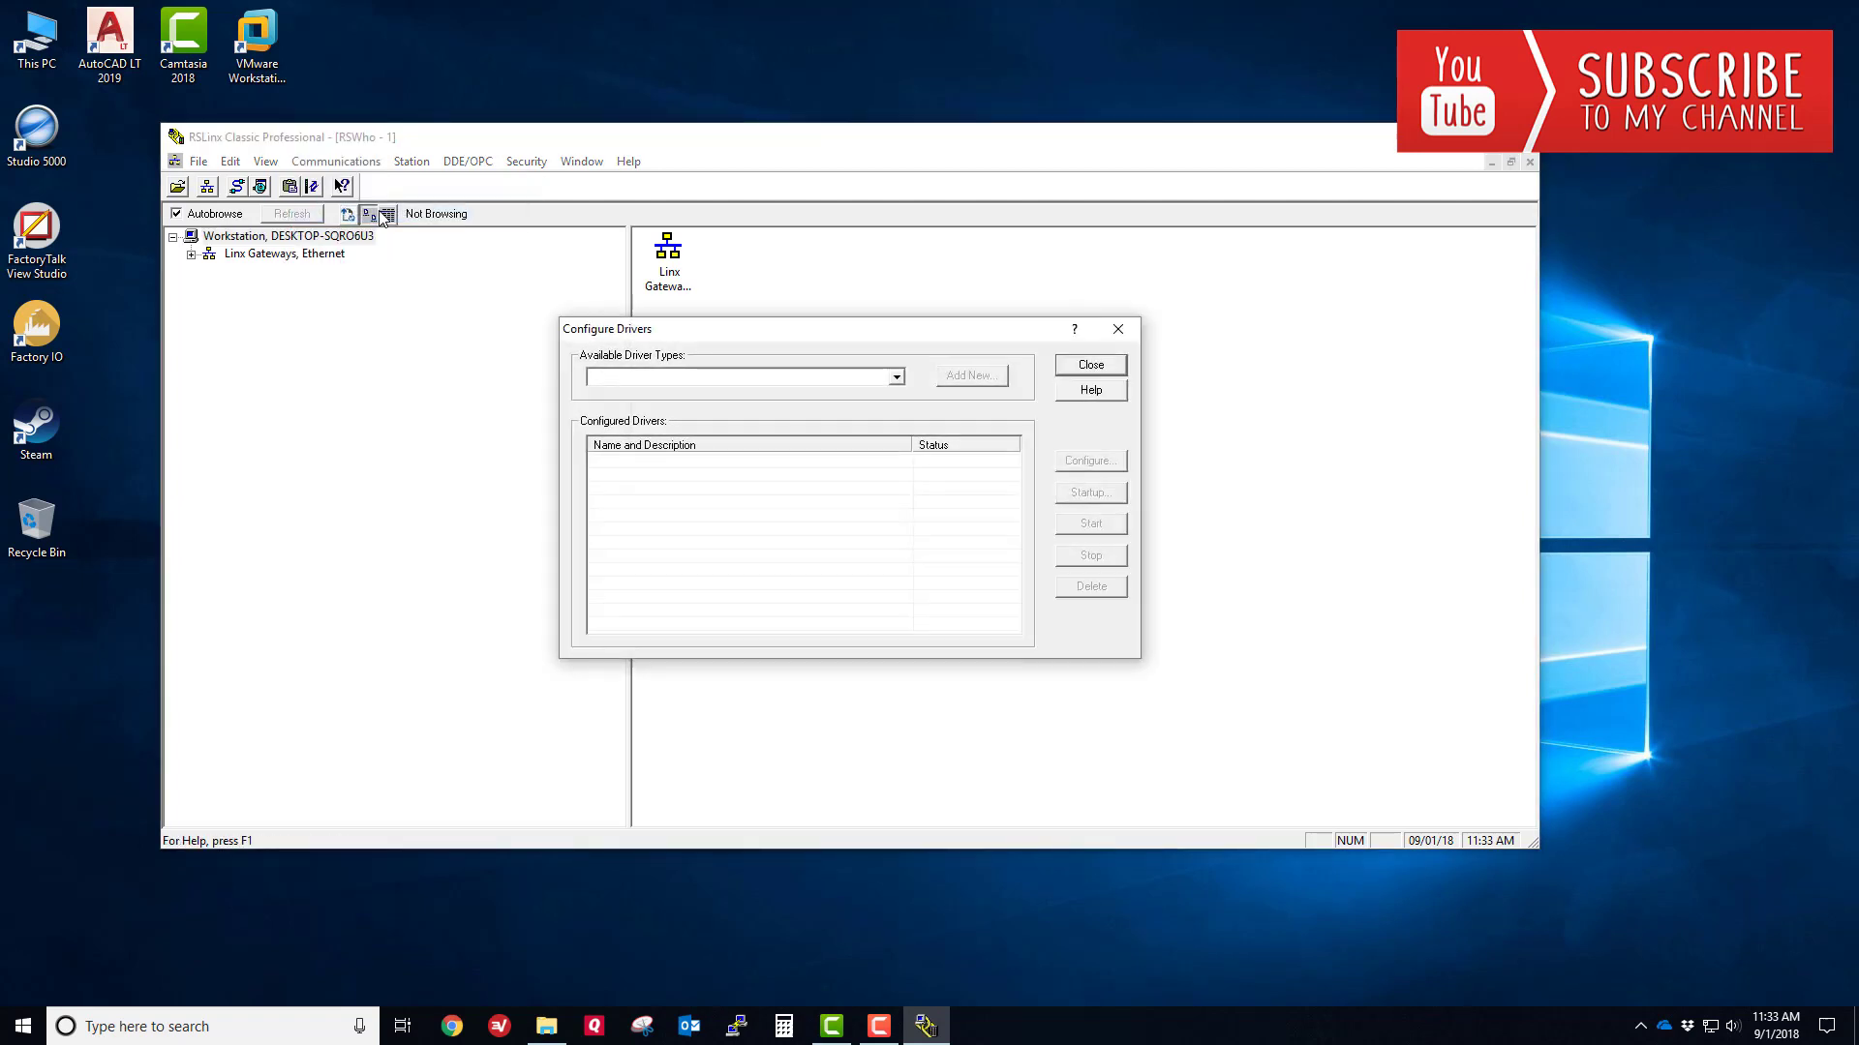
click(895, 378)
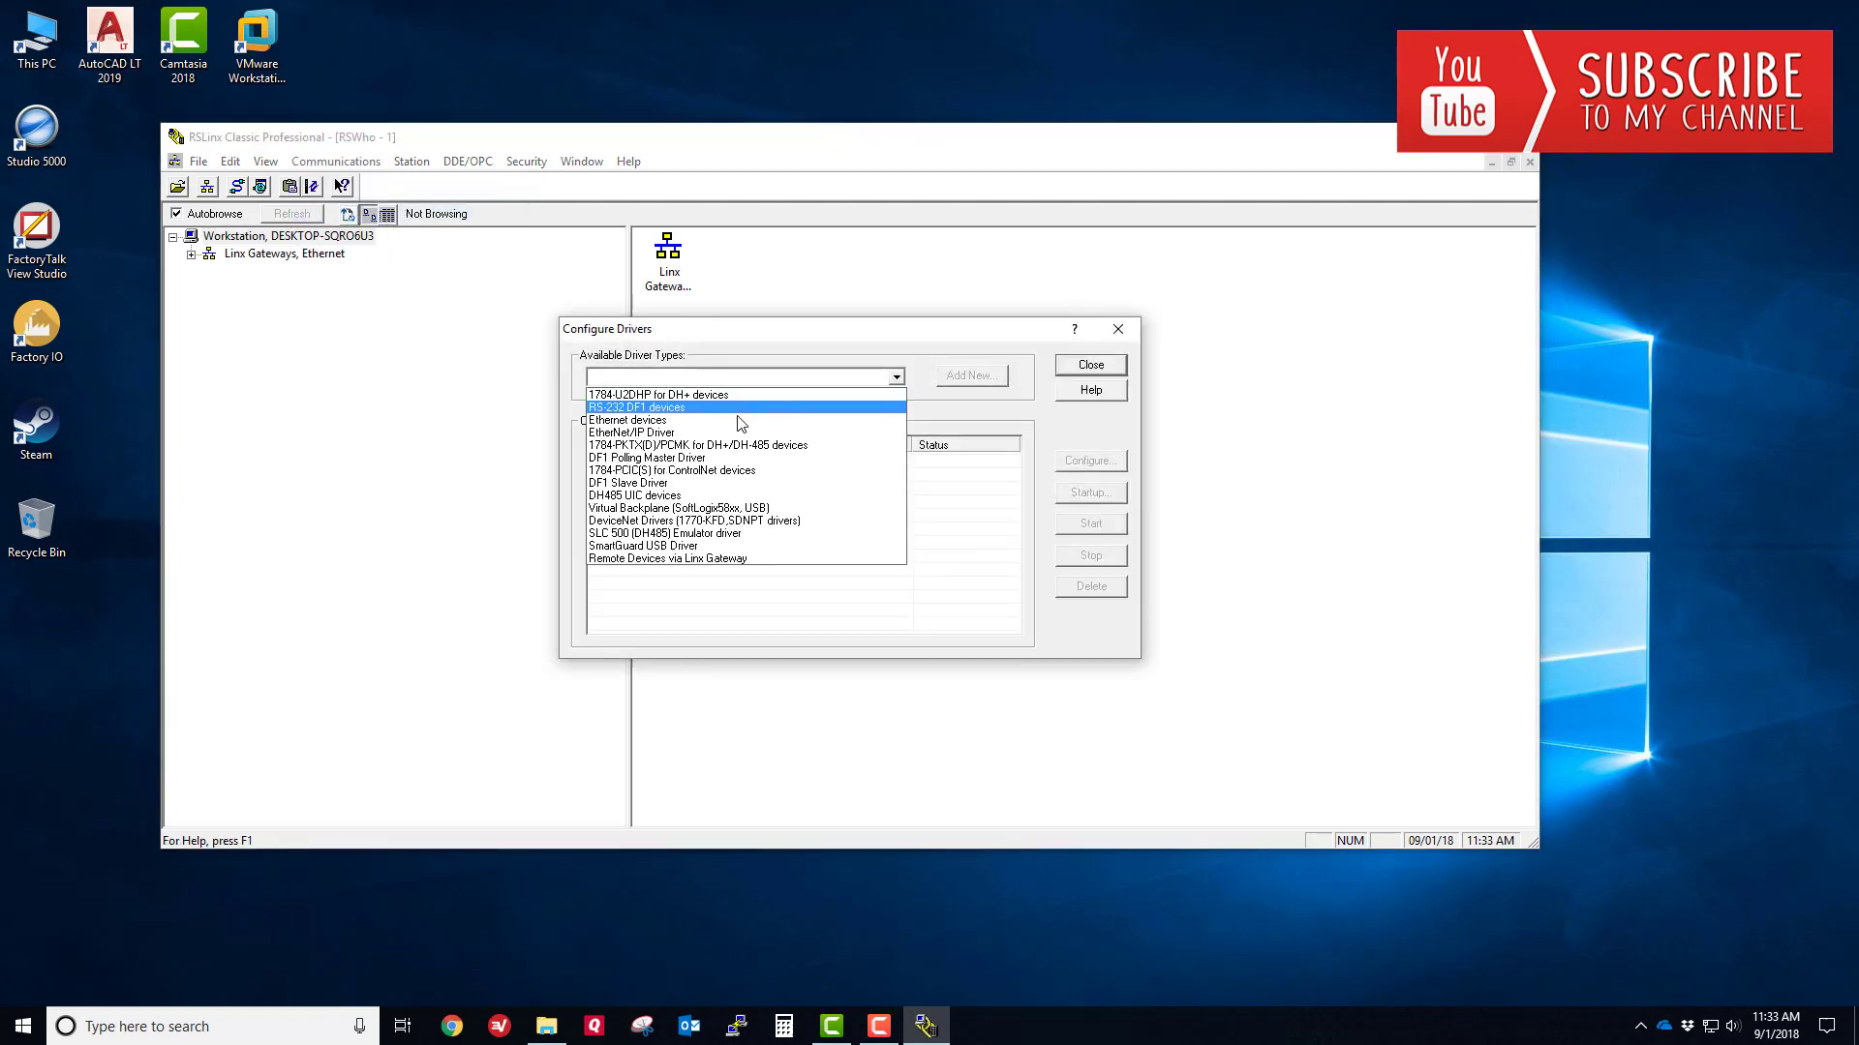
click(704, 433)
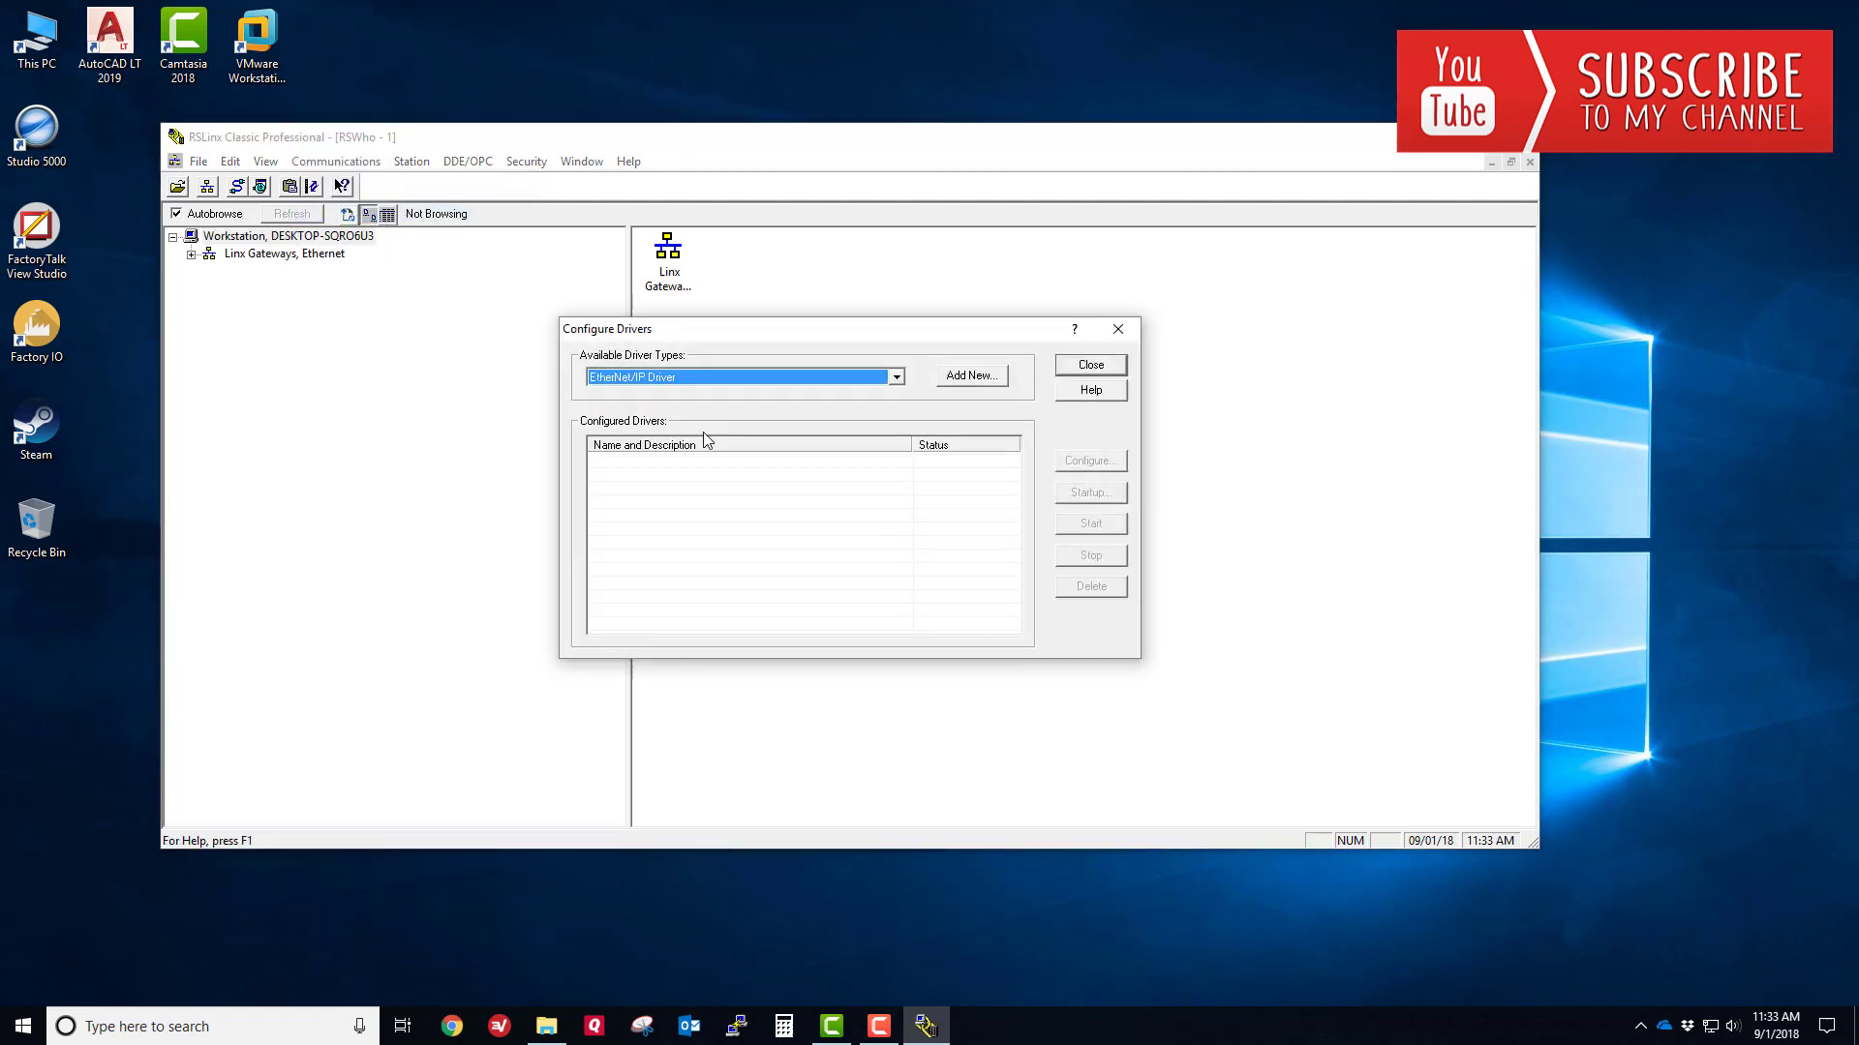
click(971, 375)
click(997, 474)
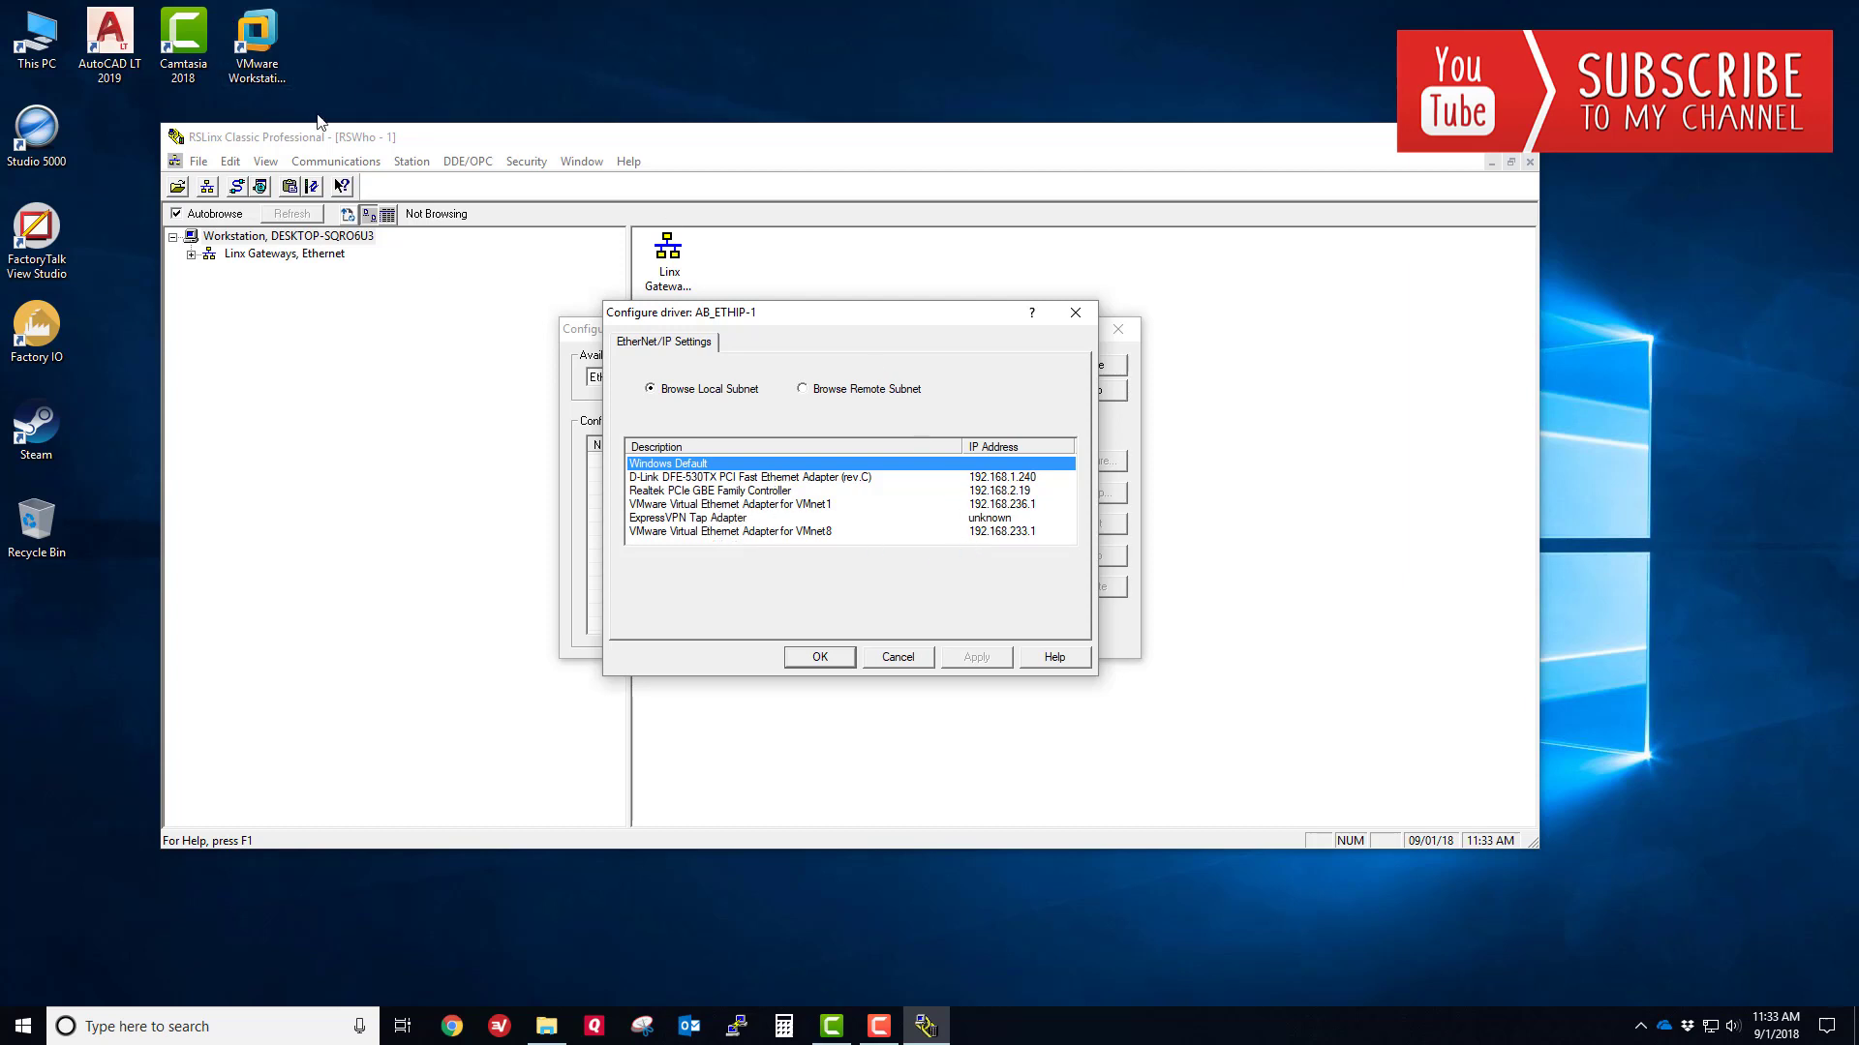
click(997, 478)
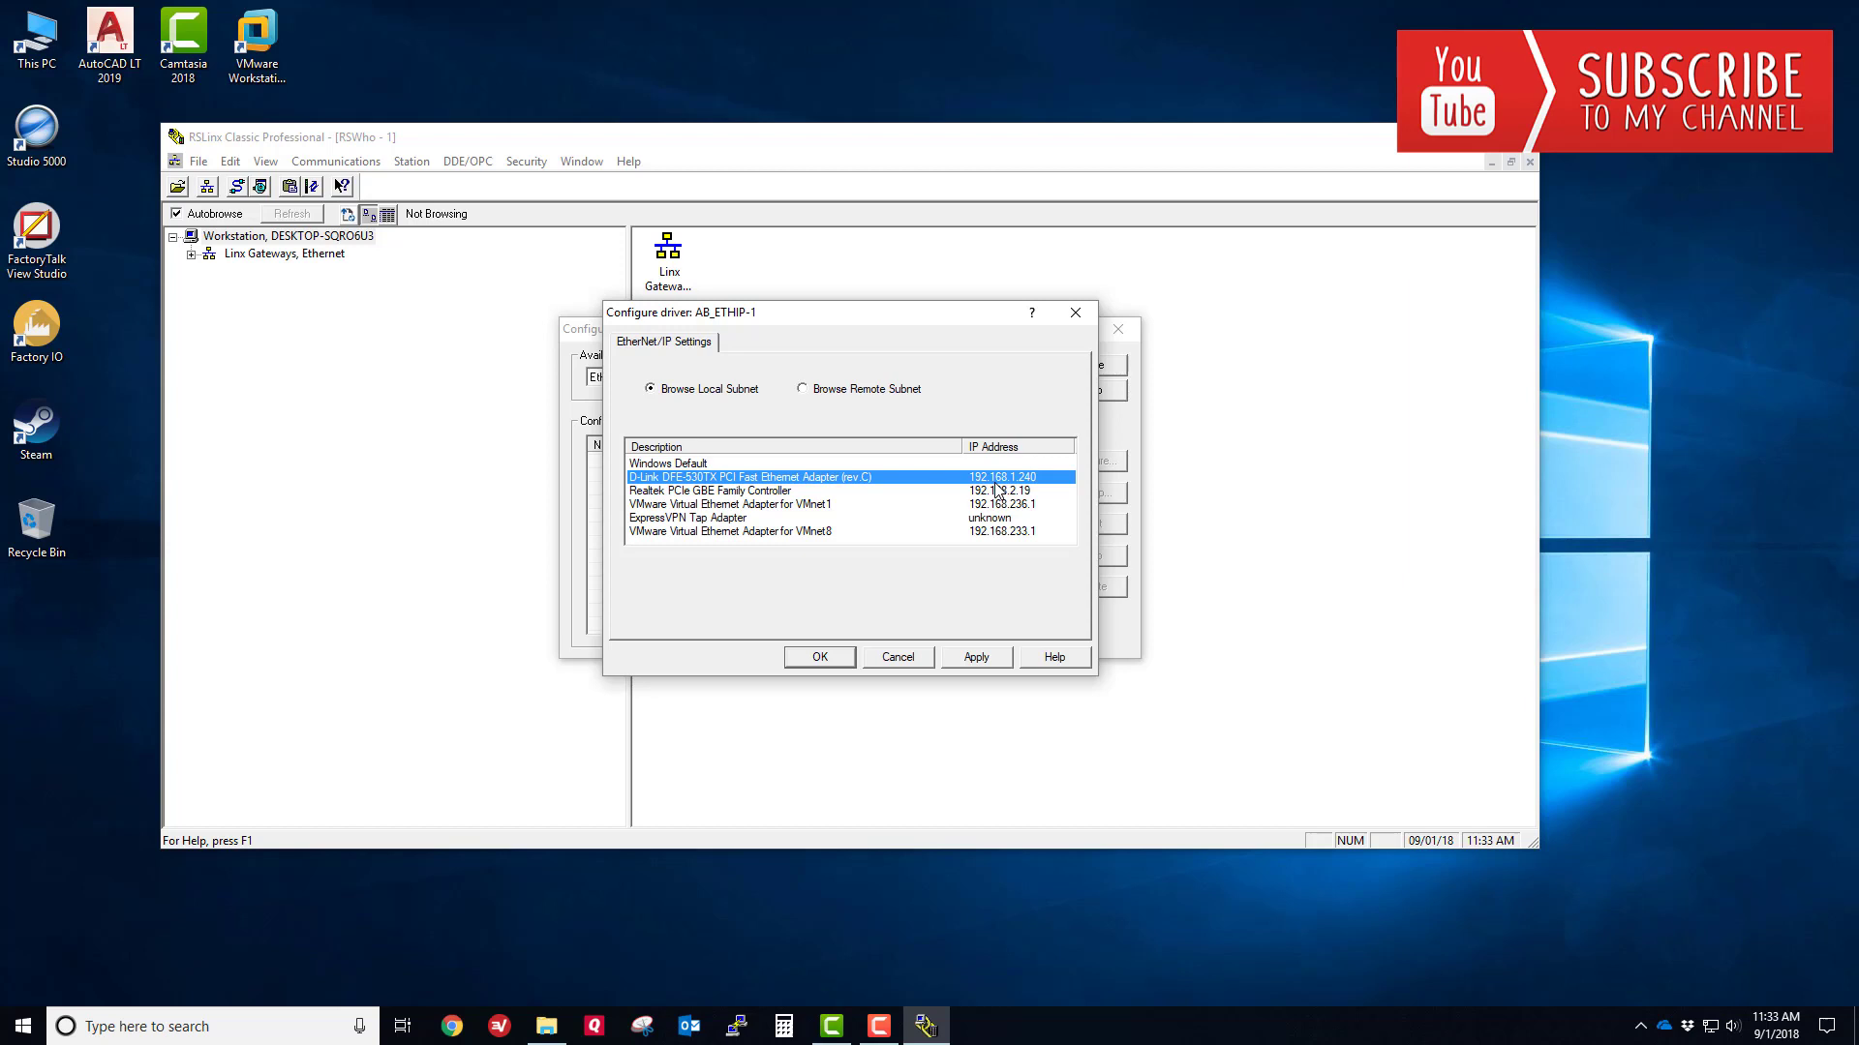
click(979, 660)
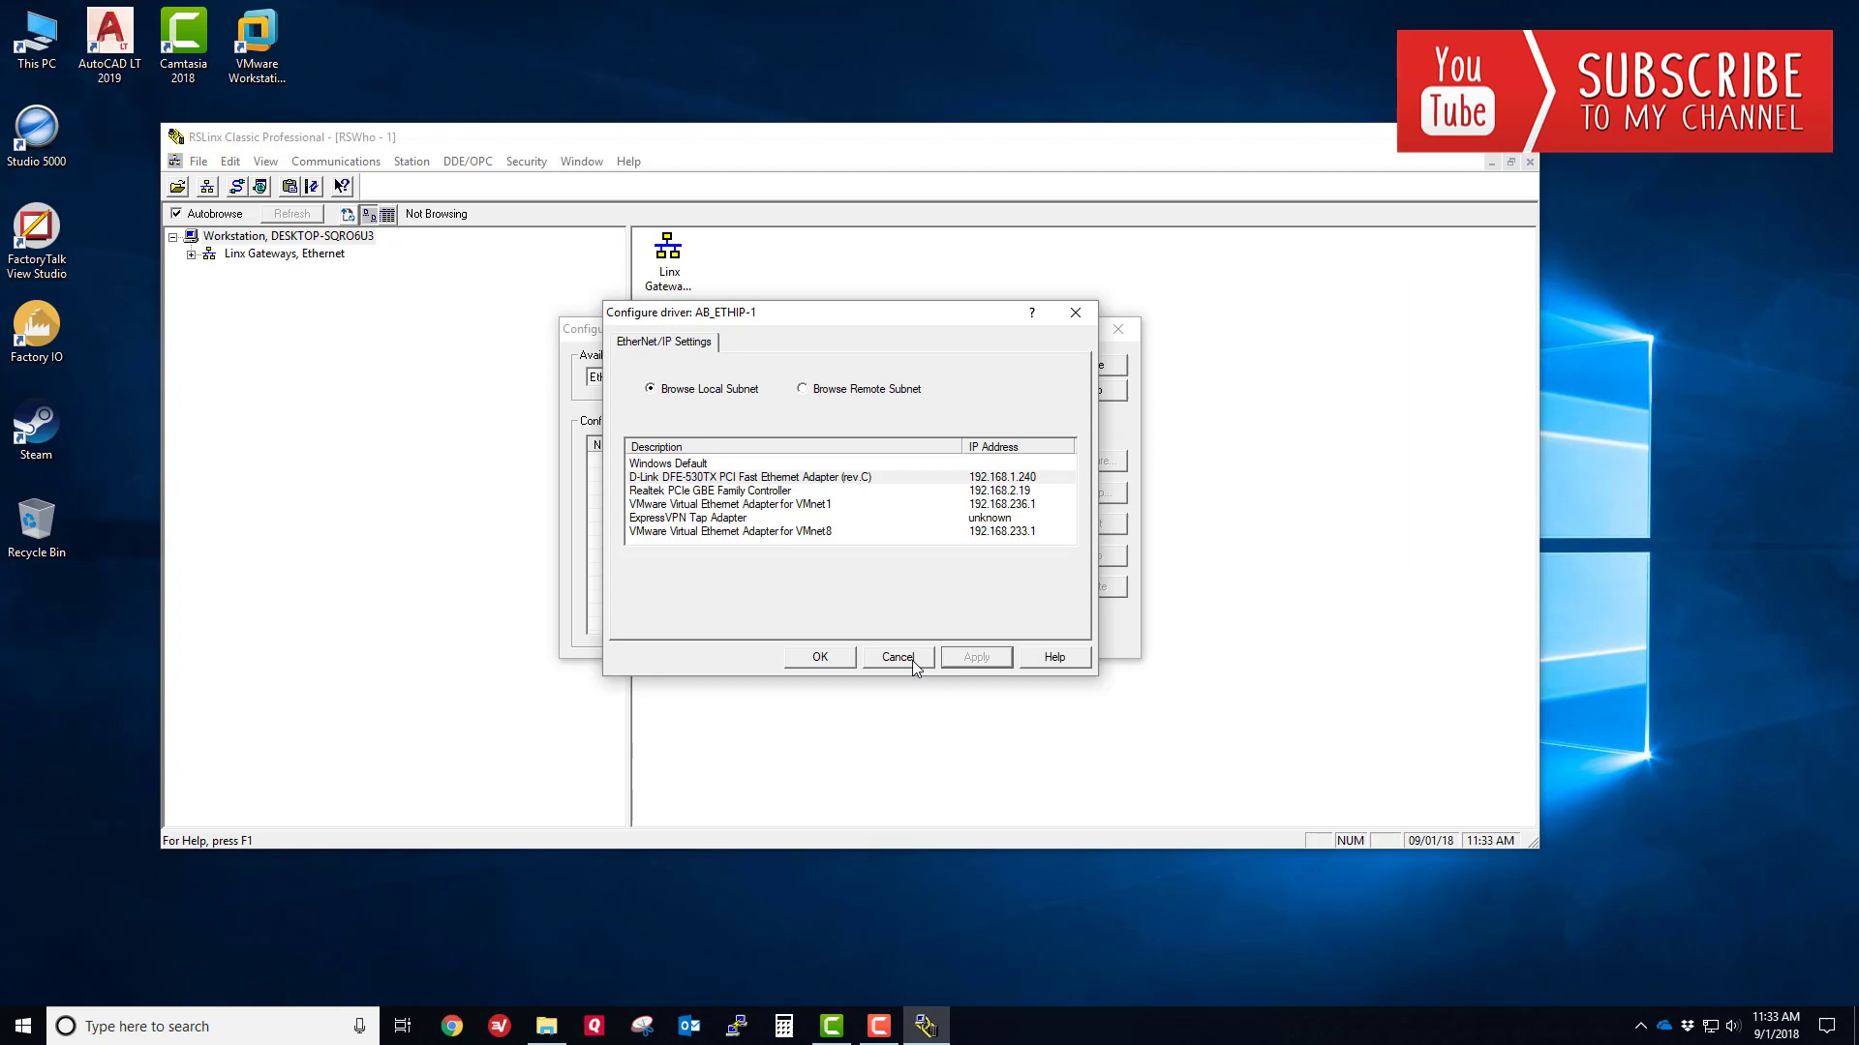
click(813, 657)
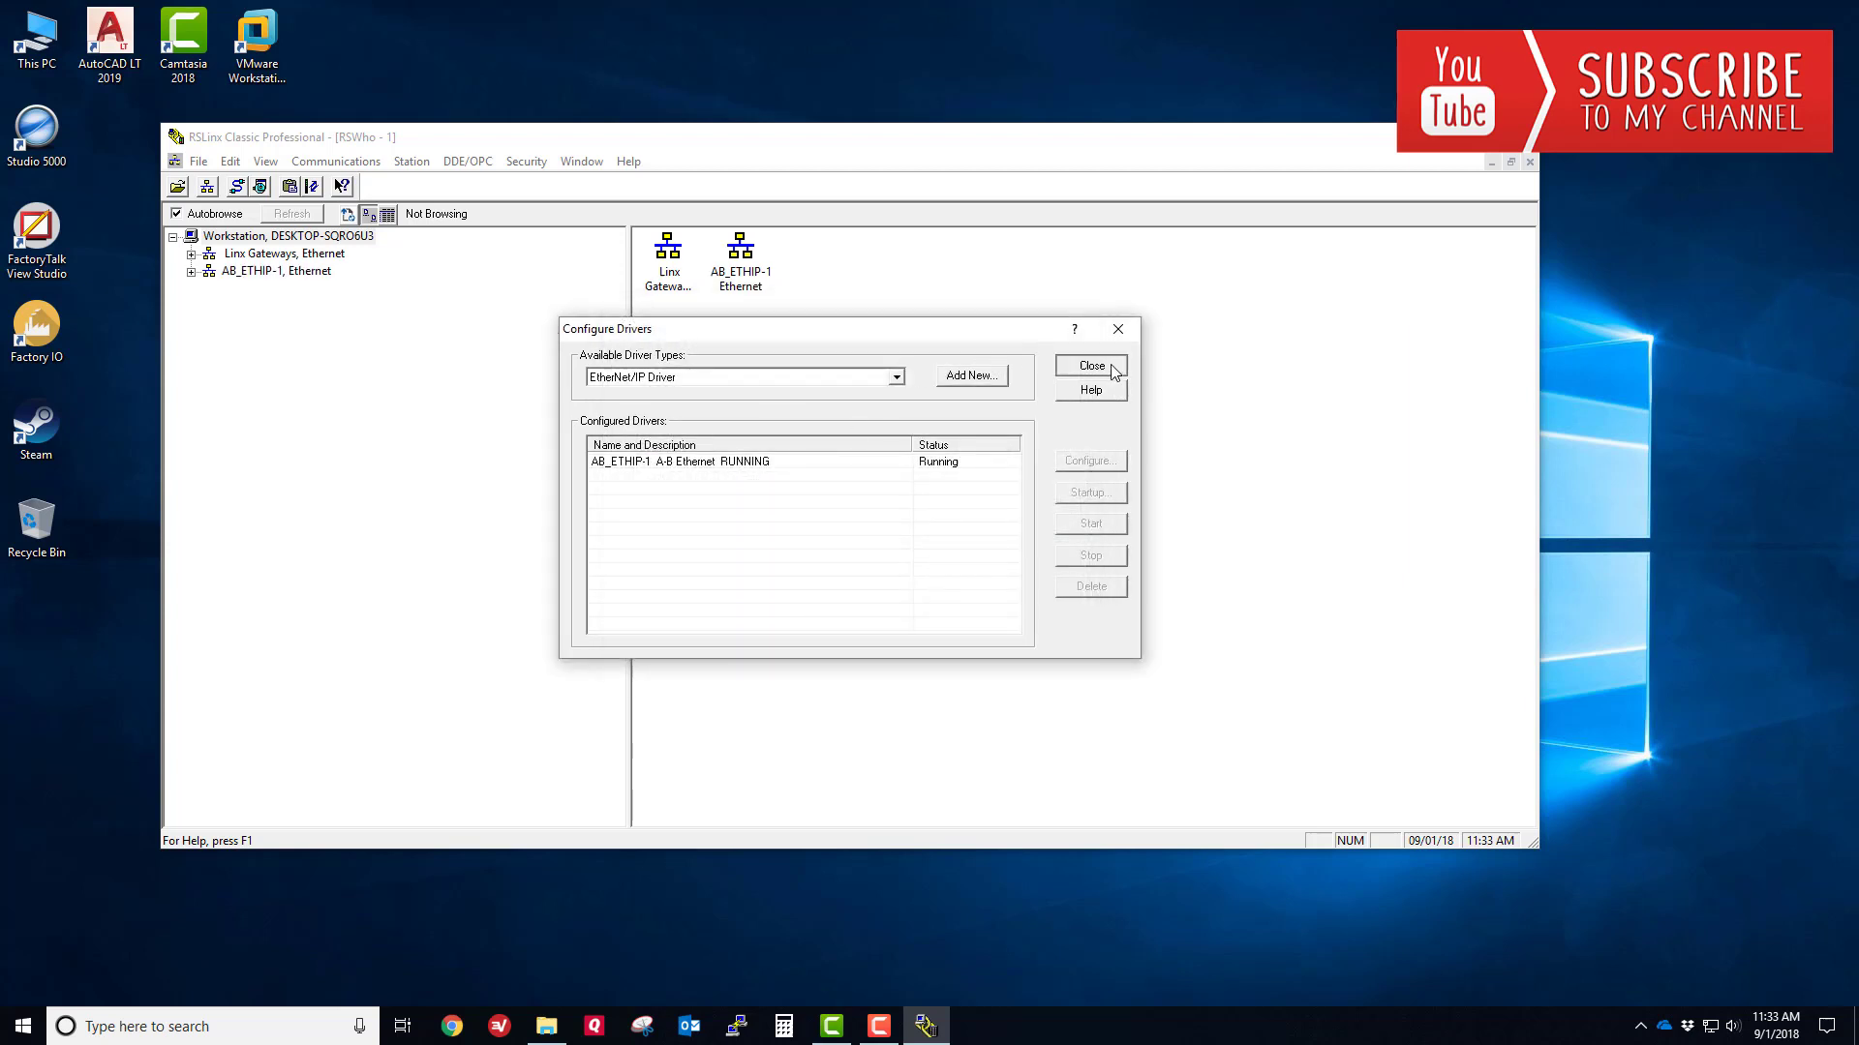
- Browse AB_ETHIP-1 through the 192.168.1.11 1756-ENBT/A module down to its backplane slots
click(1090, 366)
click(190, 272)
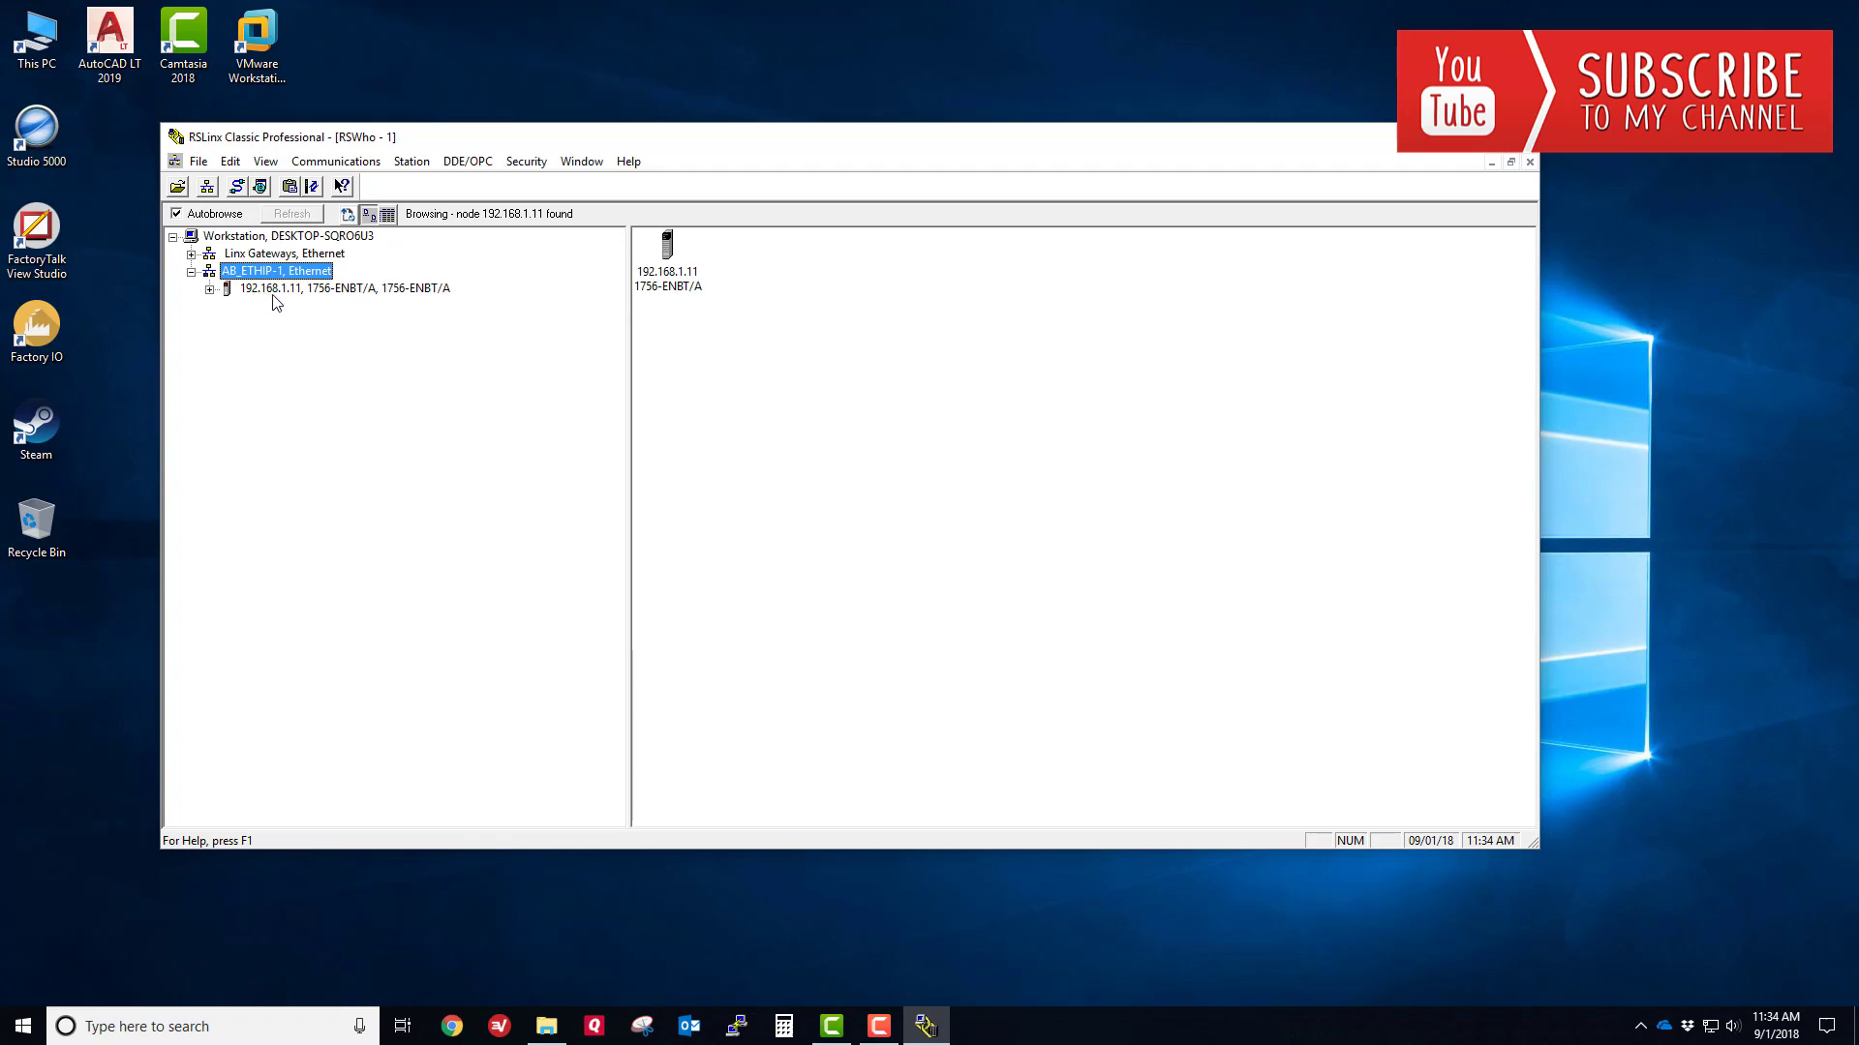
click(210, 290)
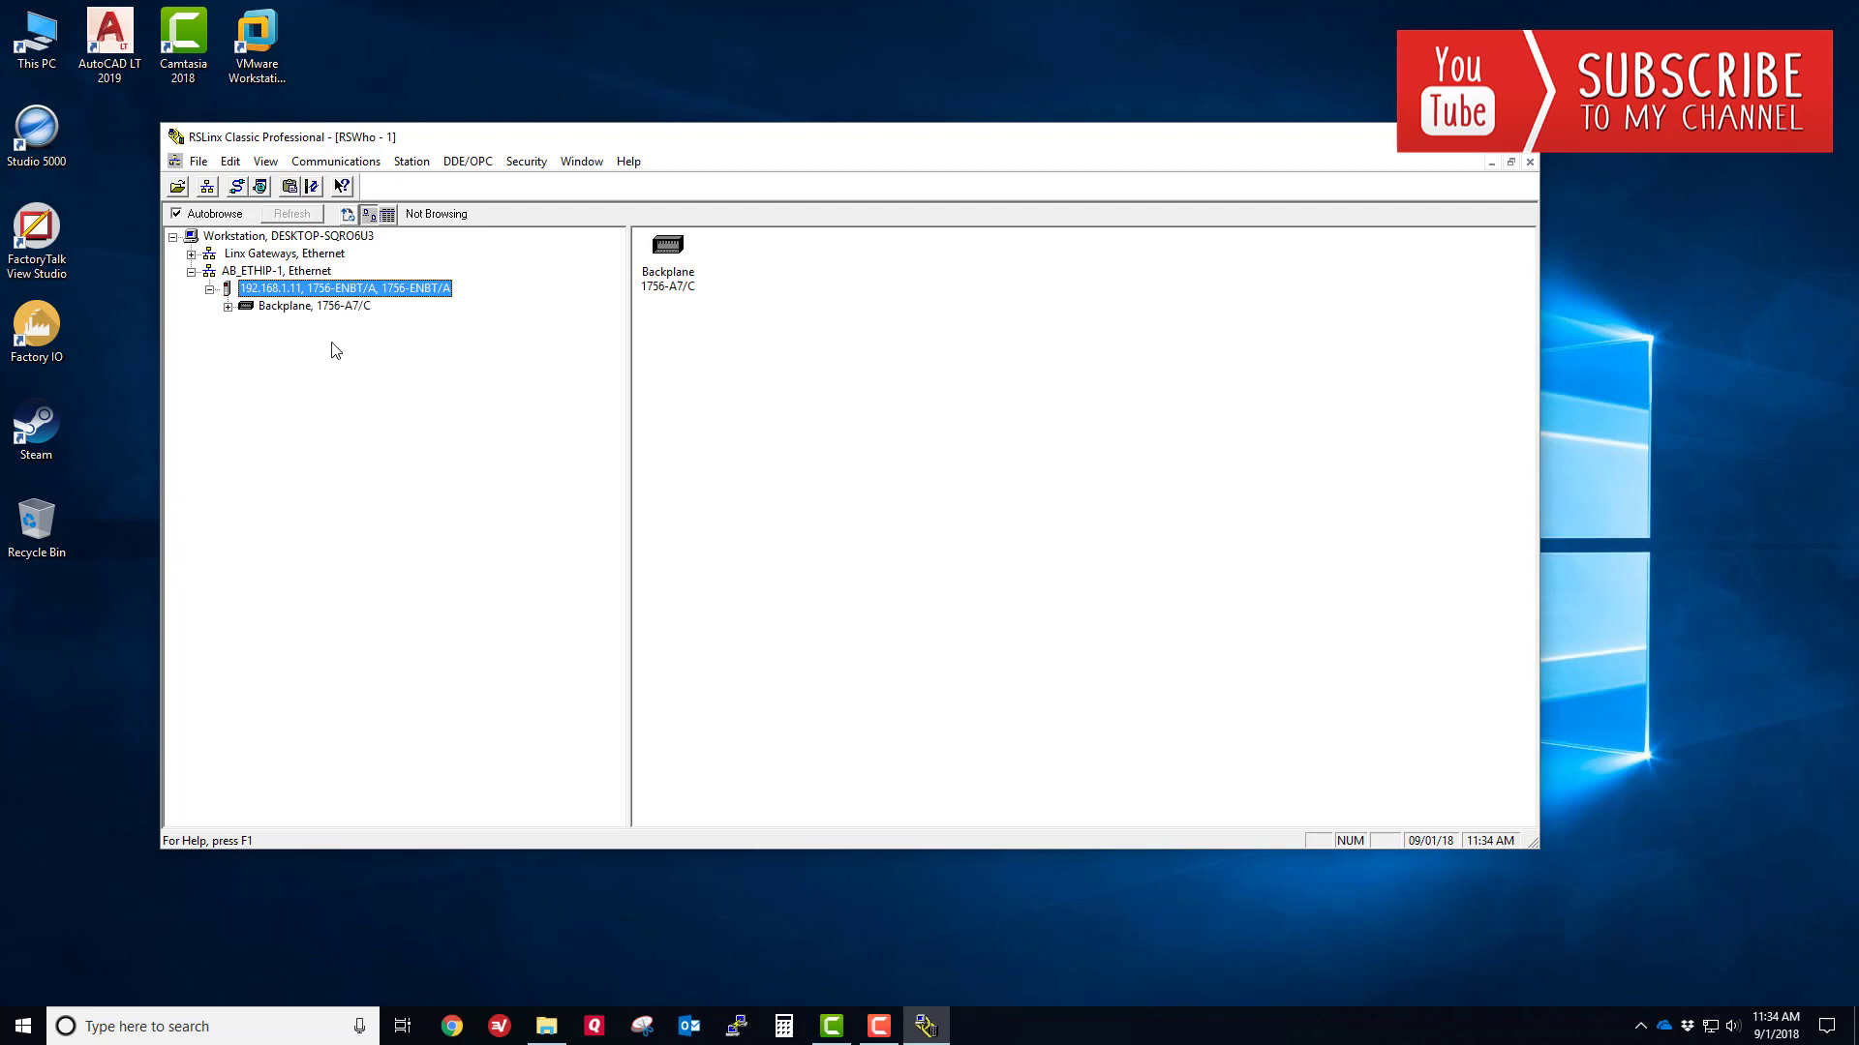
click(228, 306)
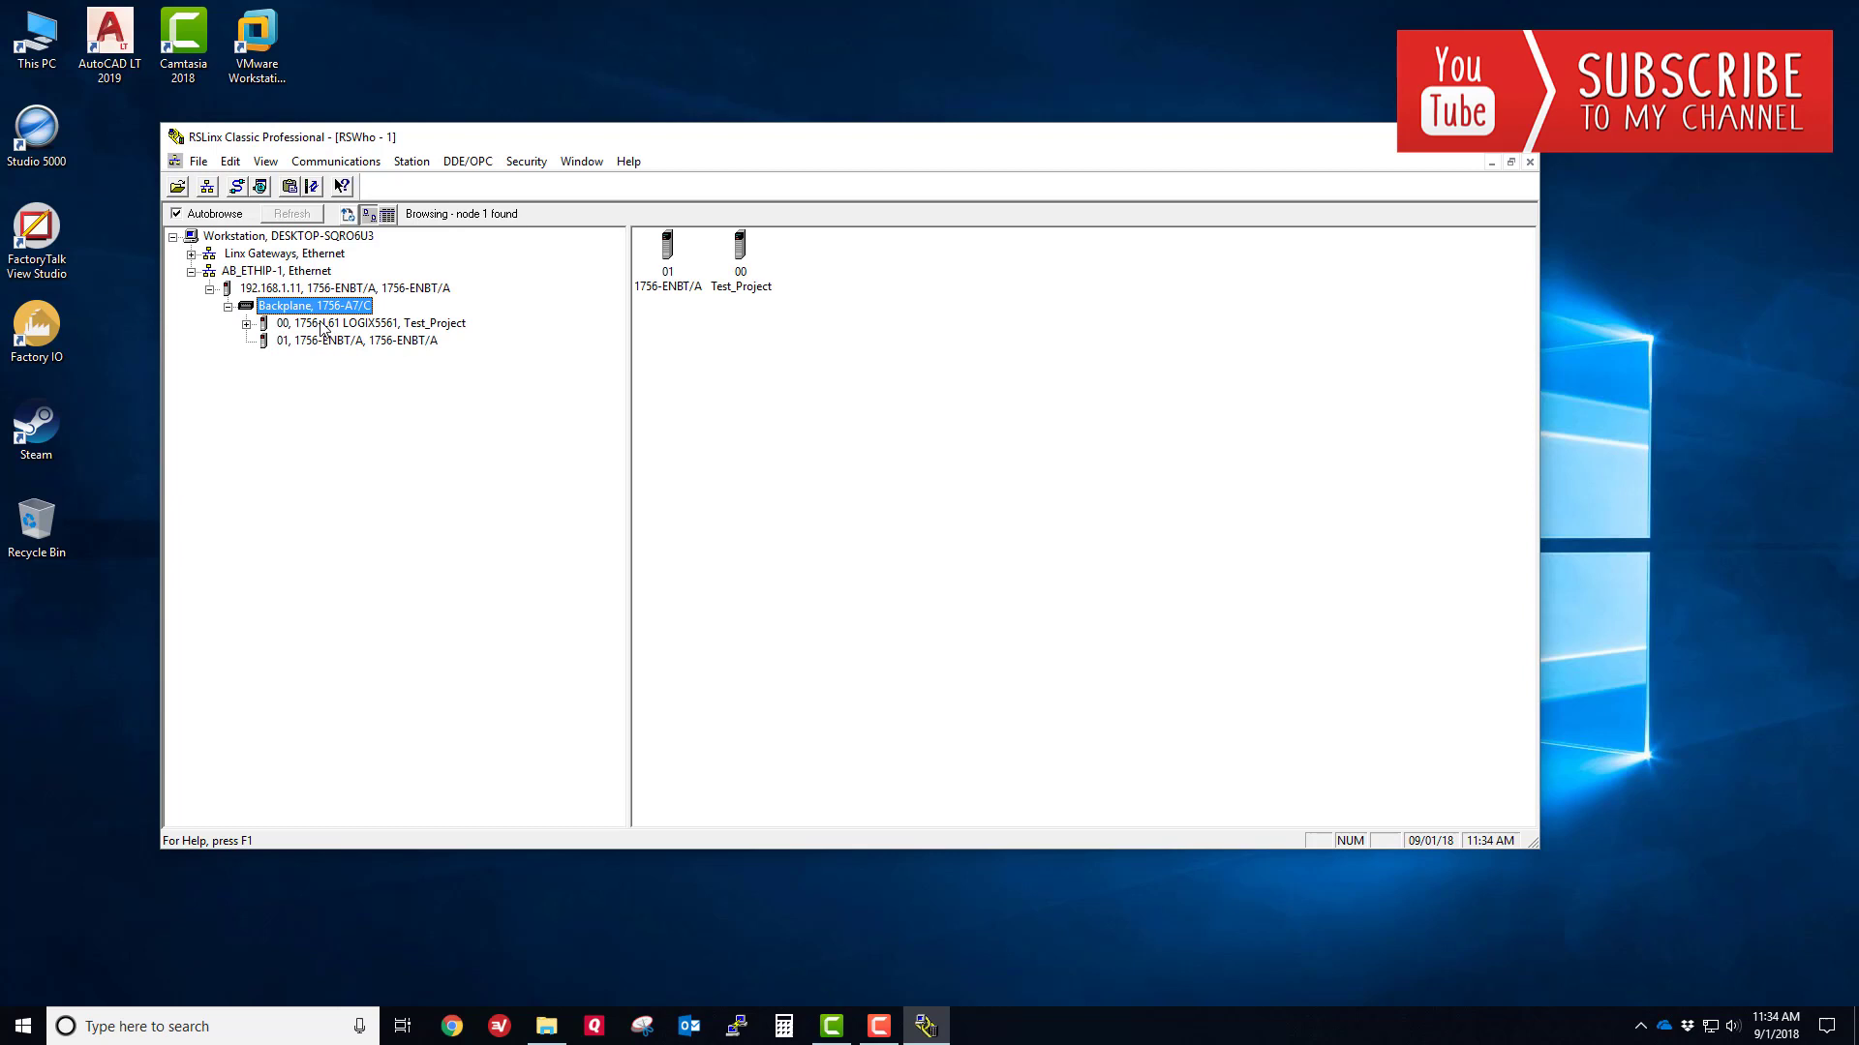
- Check the device properties of the 1756-L61 controller in slot 00, showing revision 20.015
right_click(355, 325)
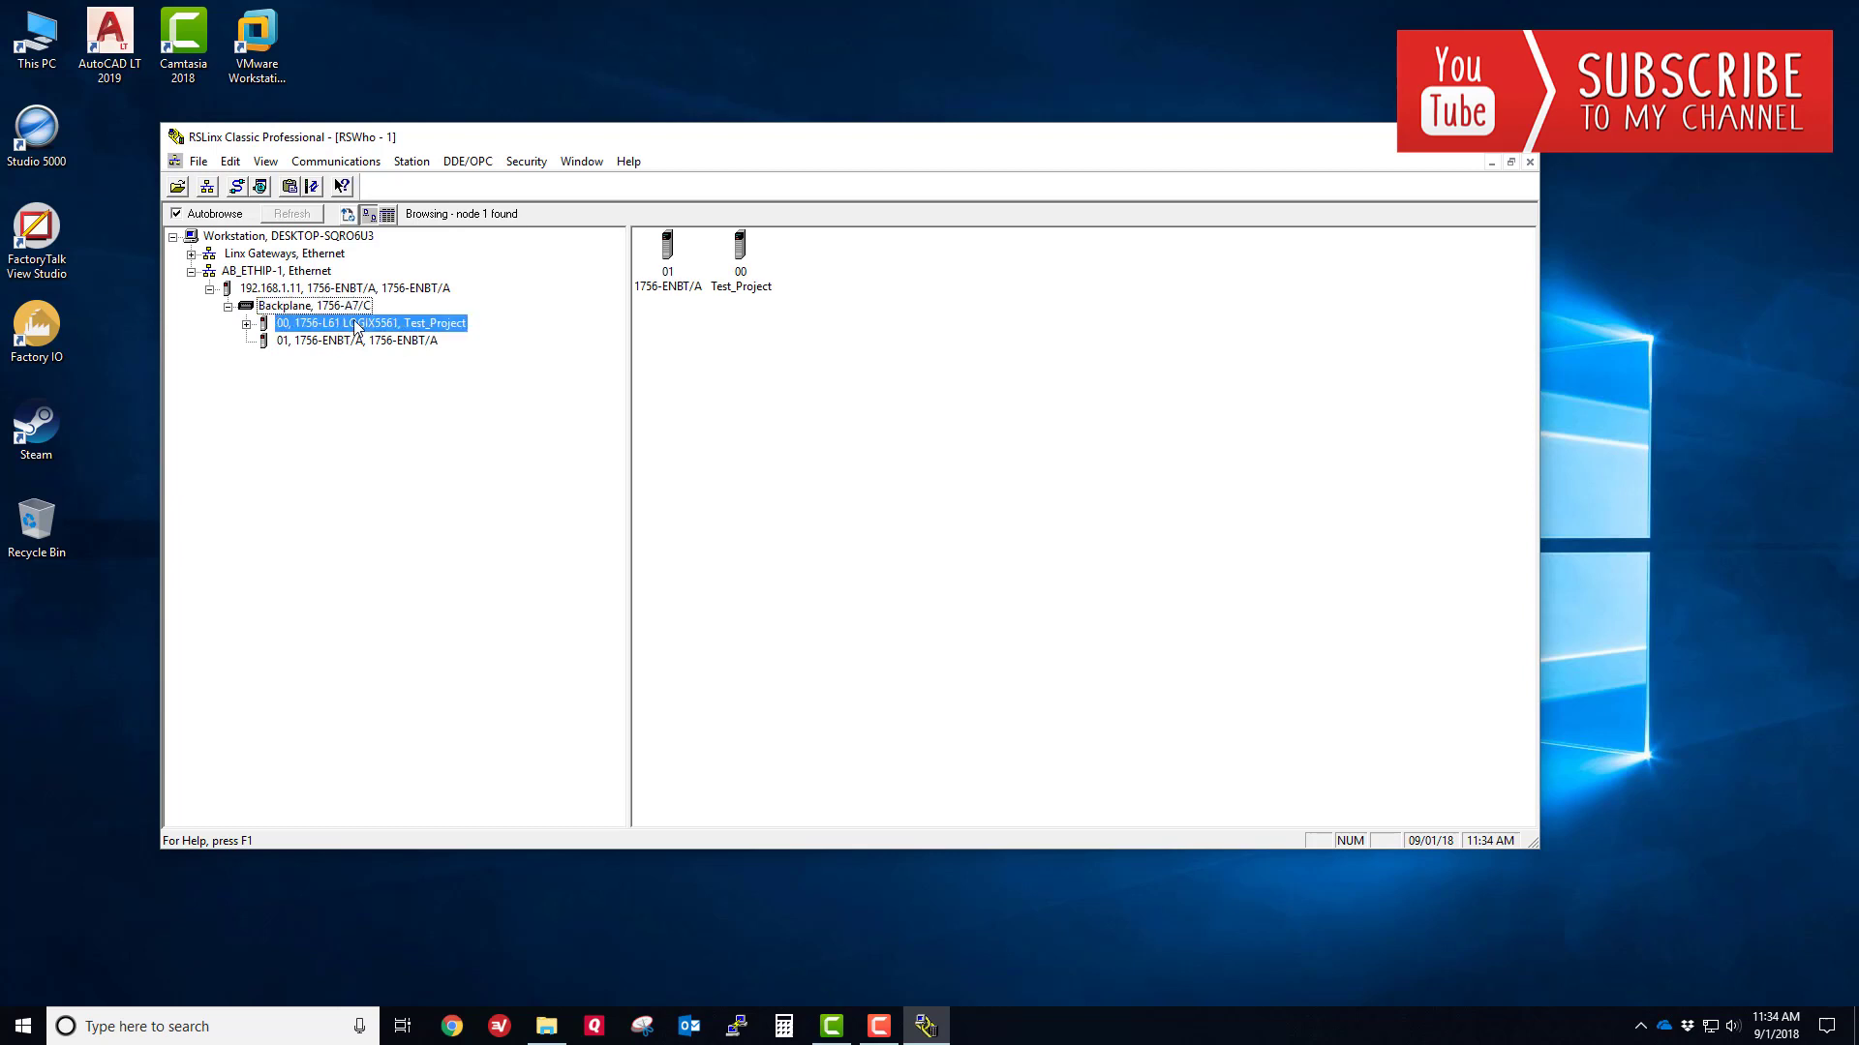
click(435, 517)
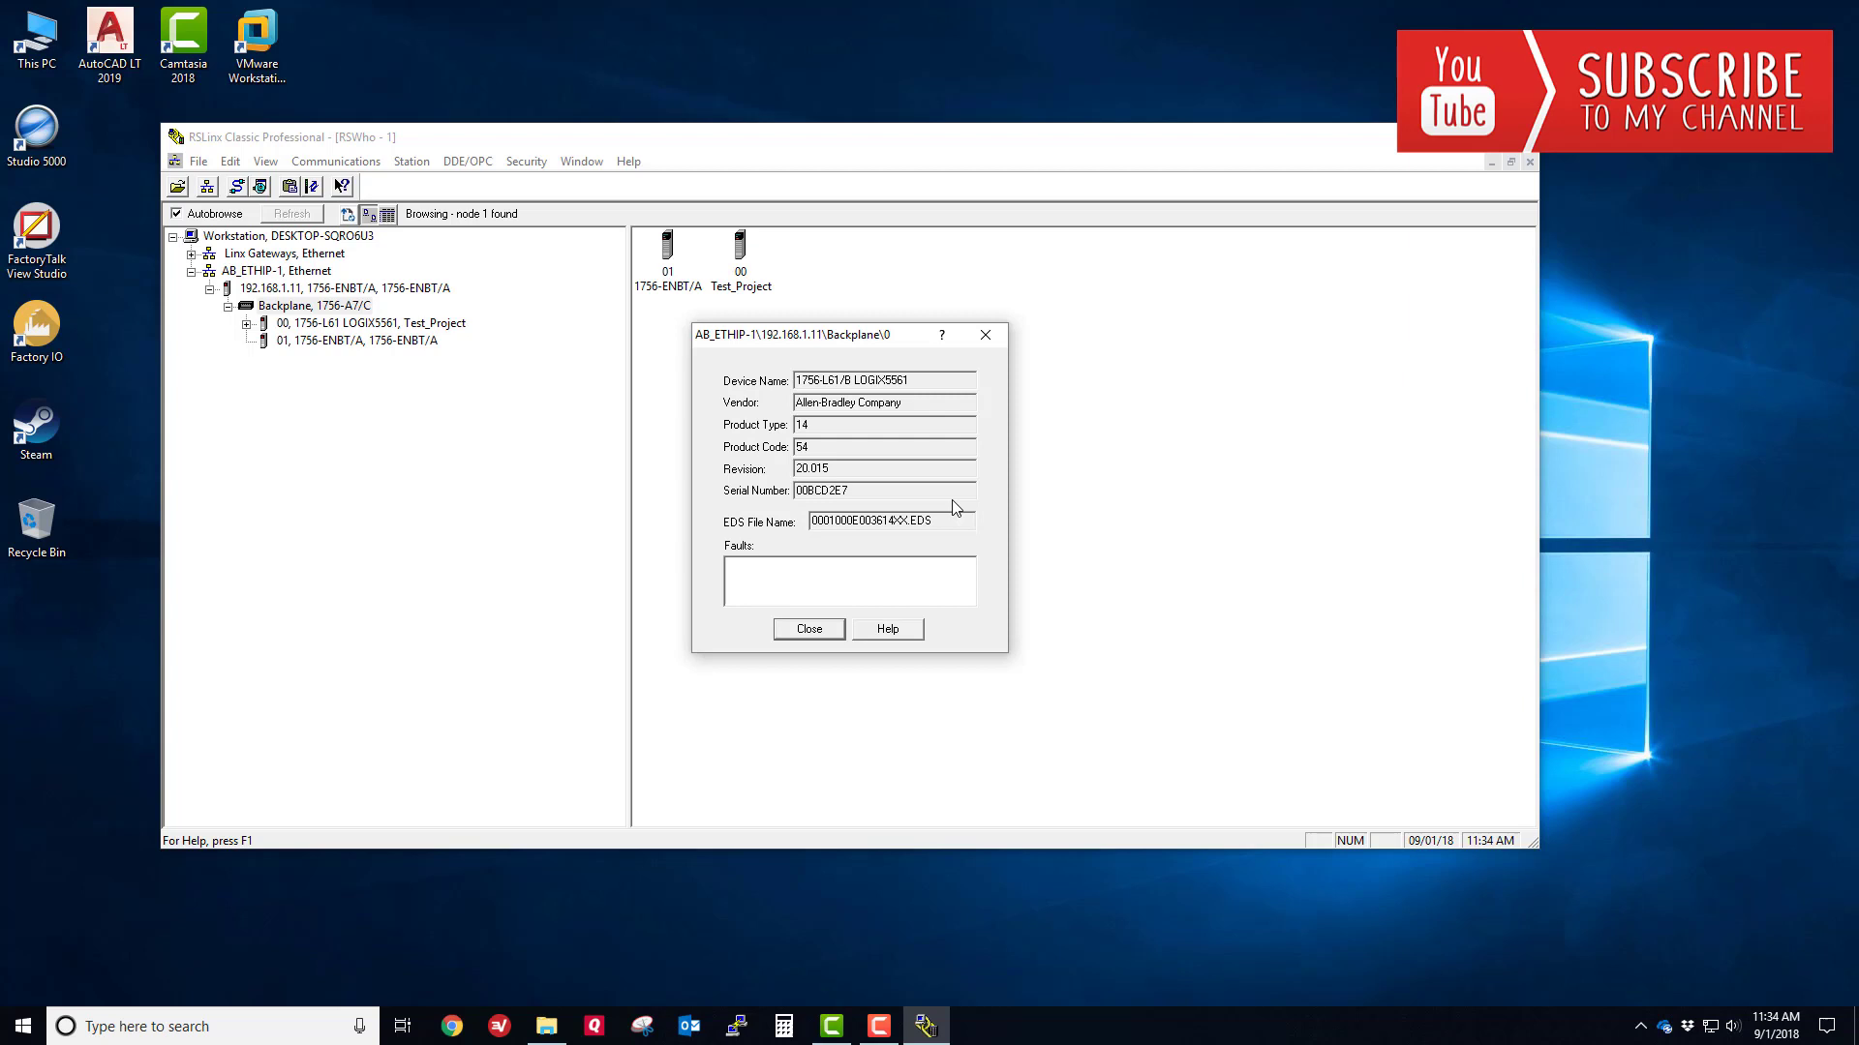
click(809, 628)
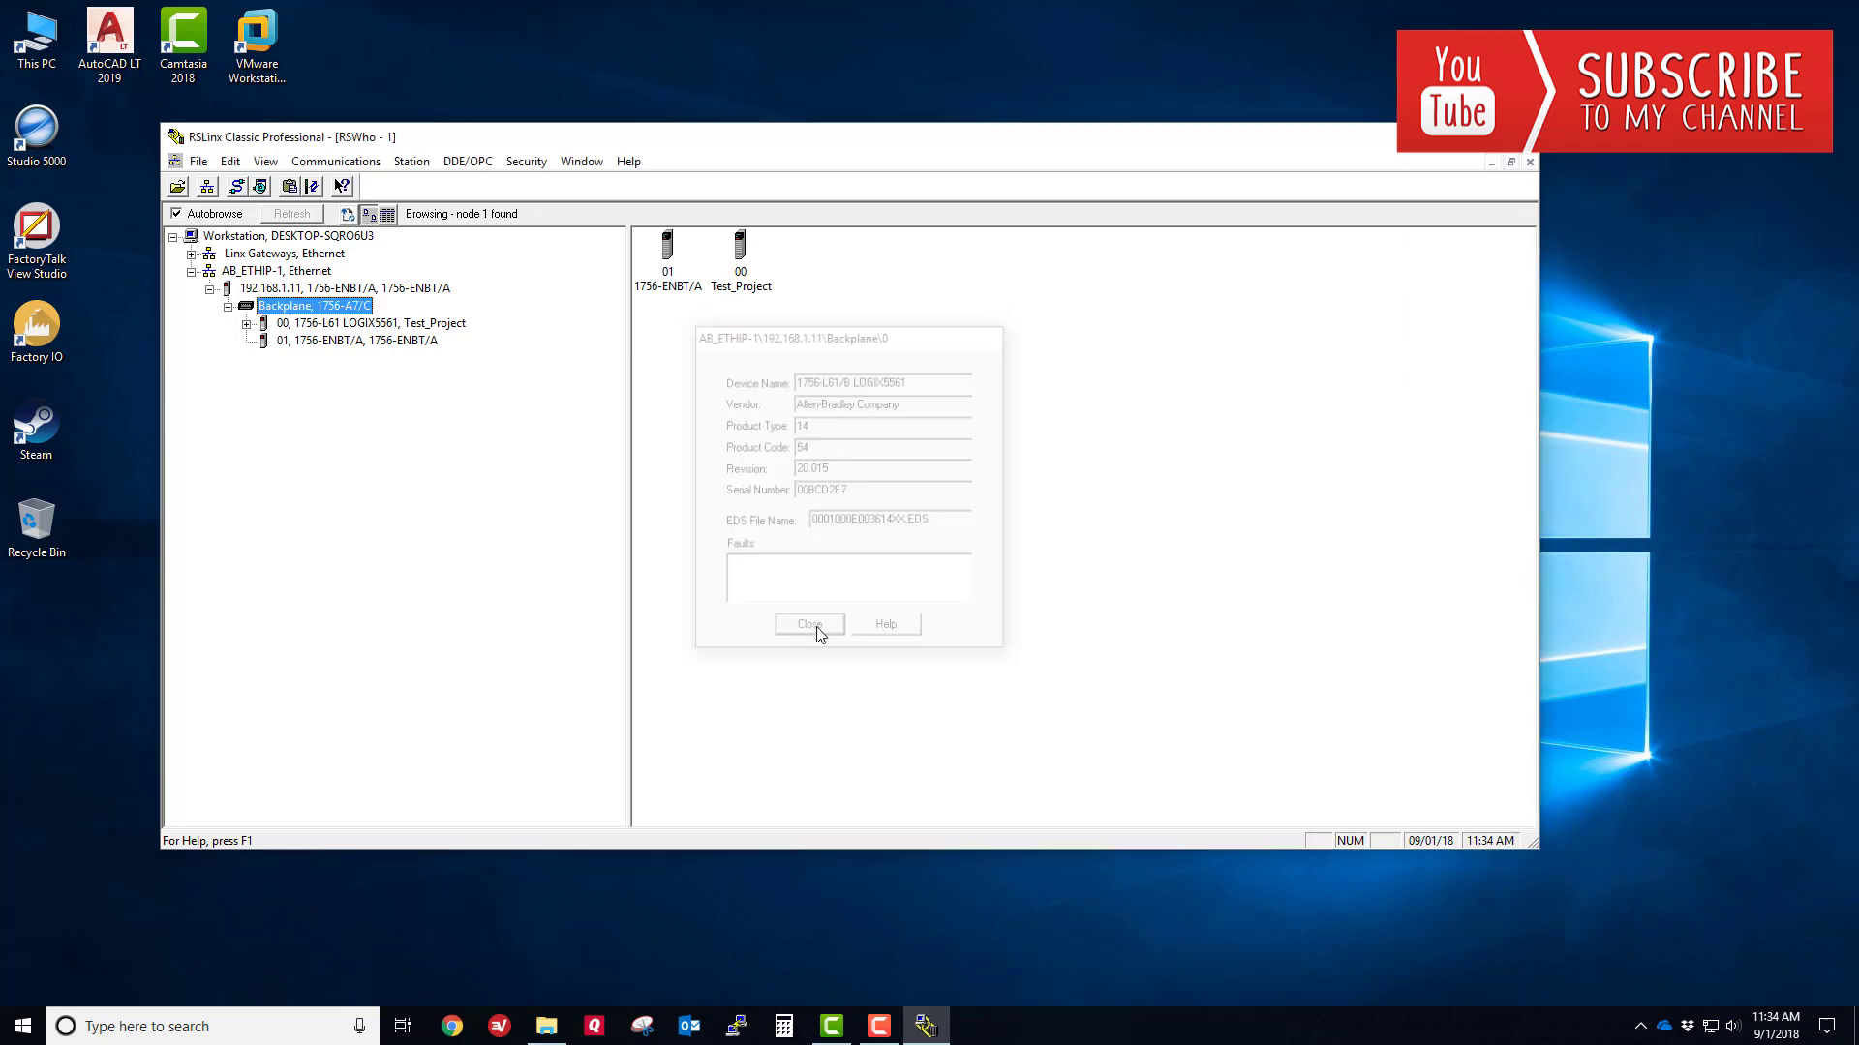
- Hide RSLinx, bring Chrome forward and load compatibility.rockwellautomation.com
key(super+d)
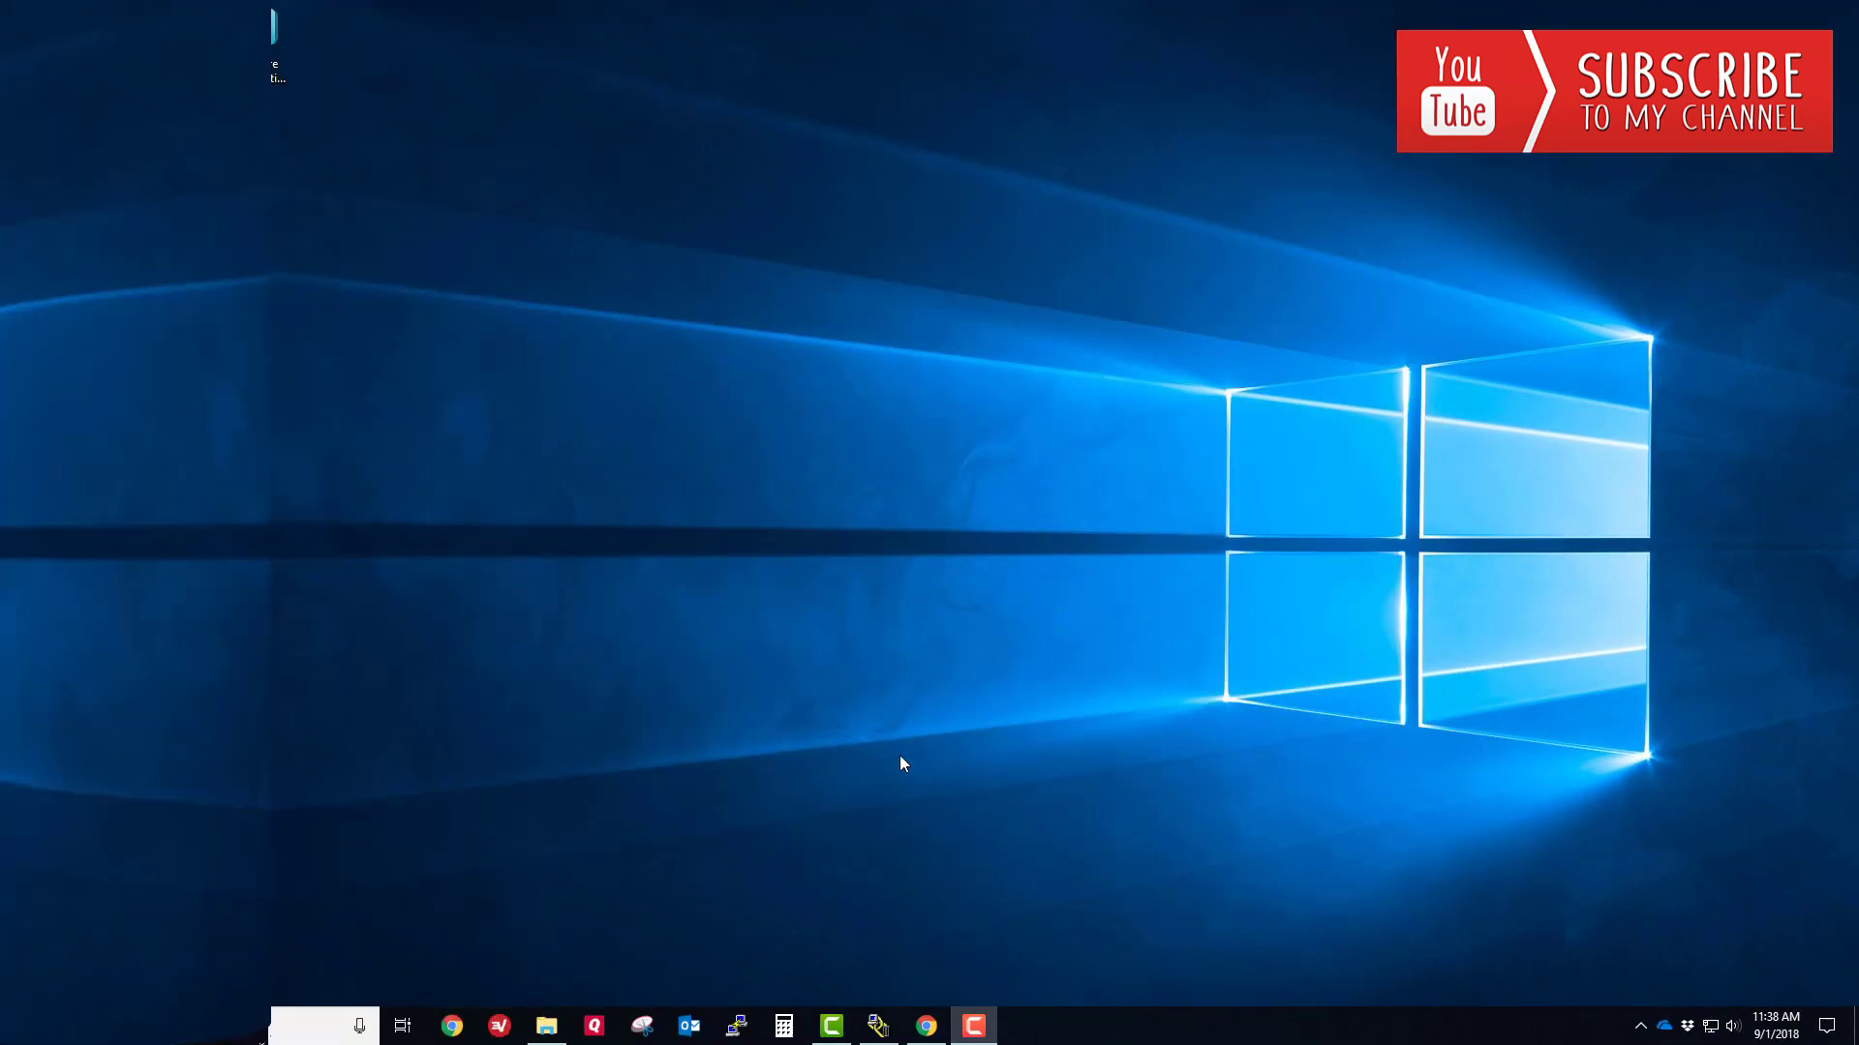
click(926, 1034)
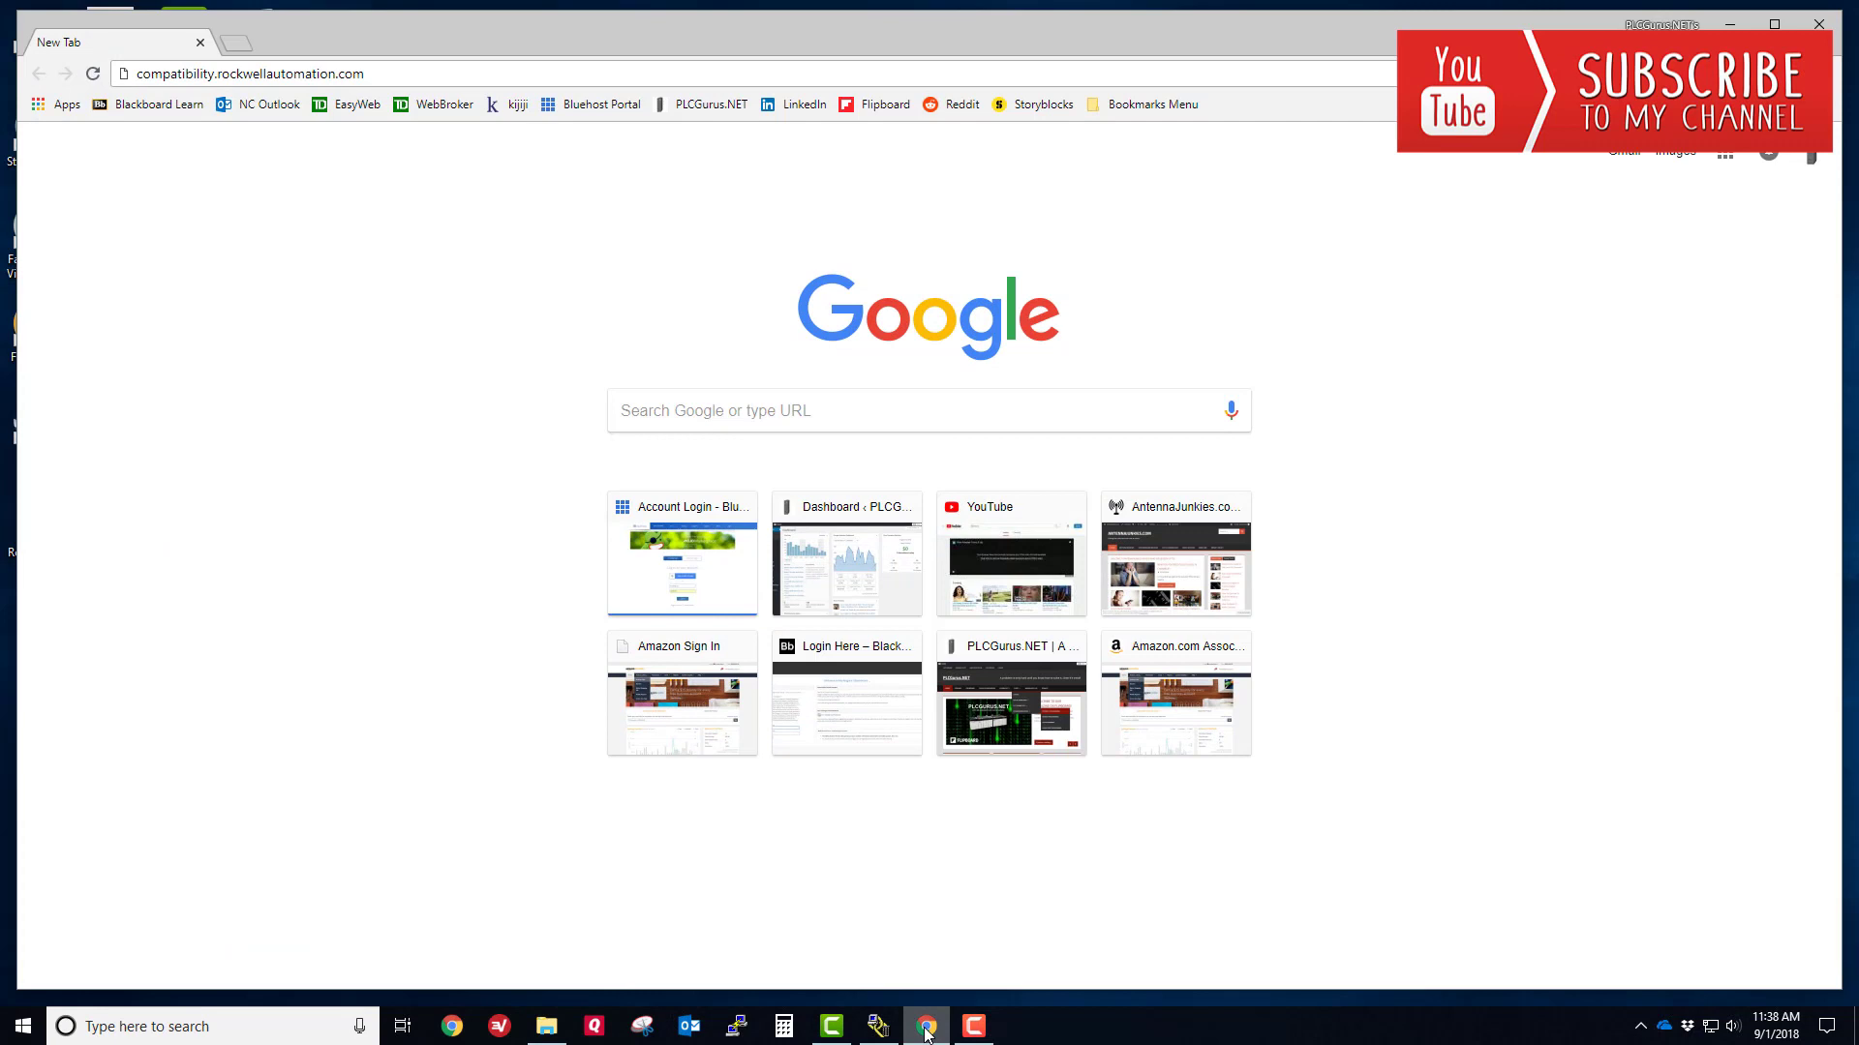
click(336, 75)
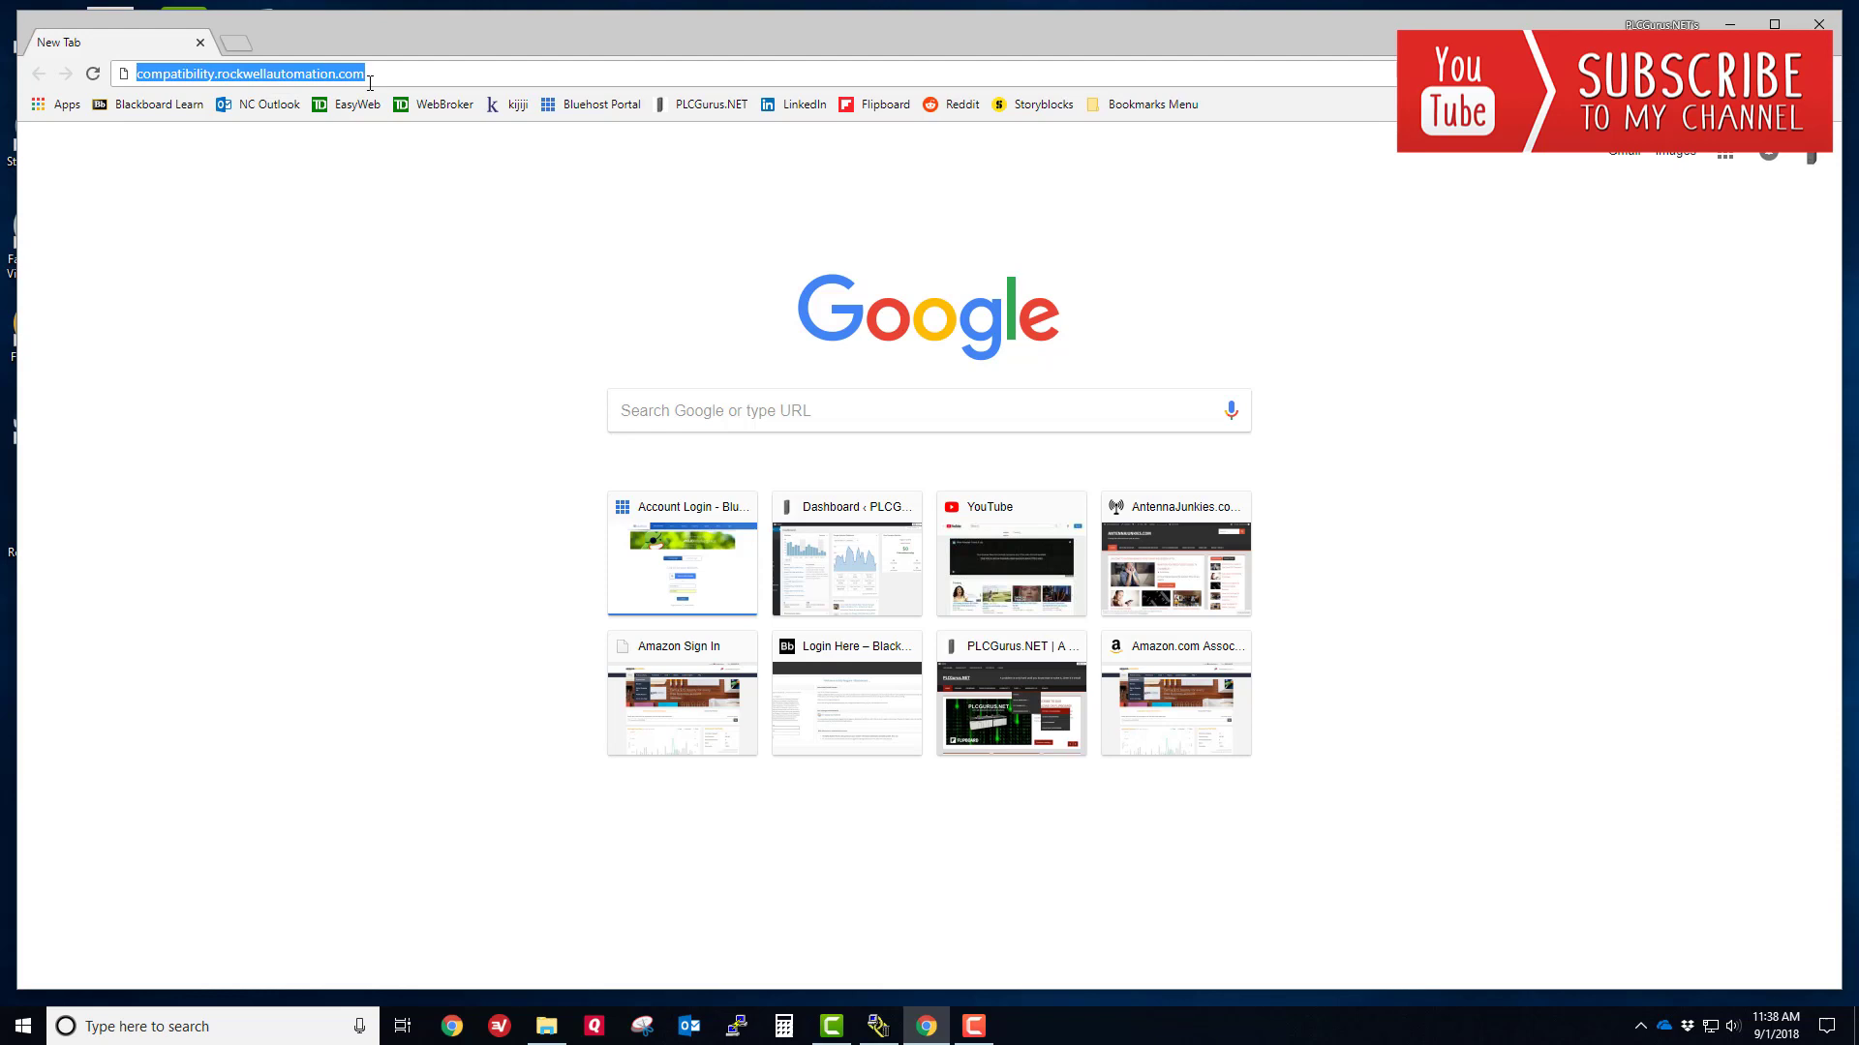
key(Return)
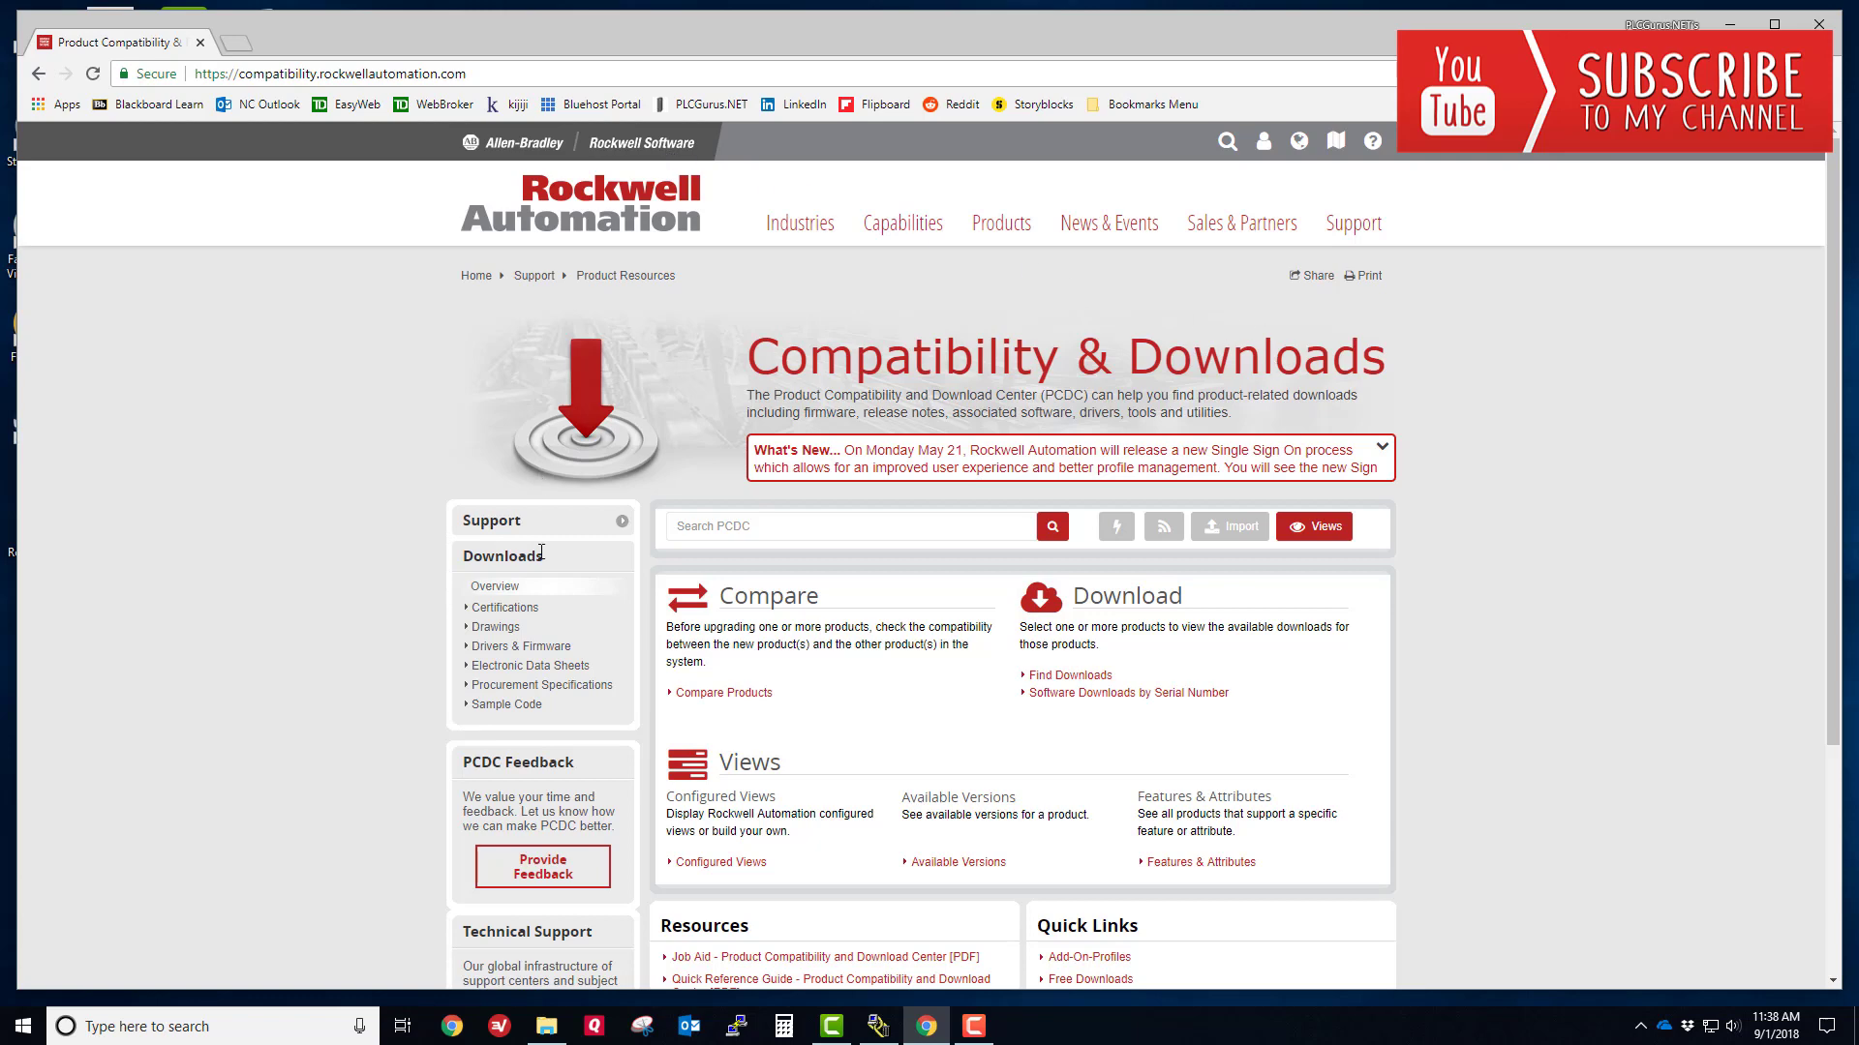
- In Drivers & Firmware, find the 1756-L61 series B and add firmware version 19.015 to selections
click(548, 646)
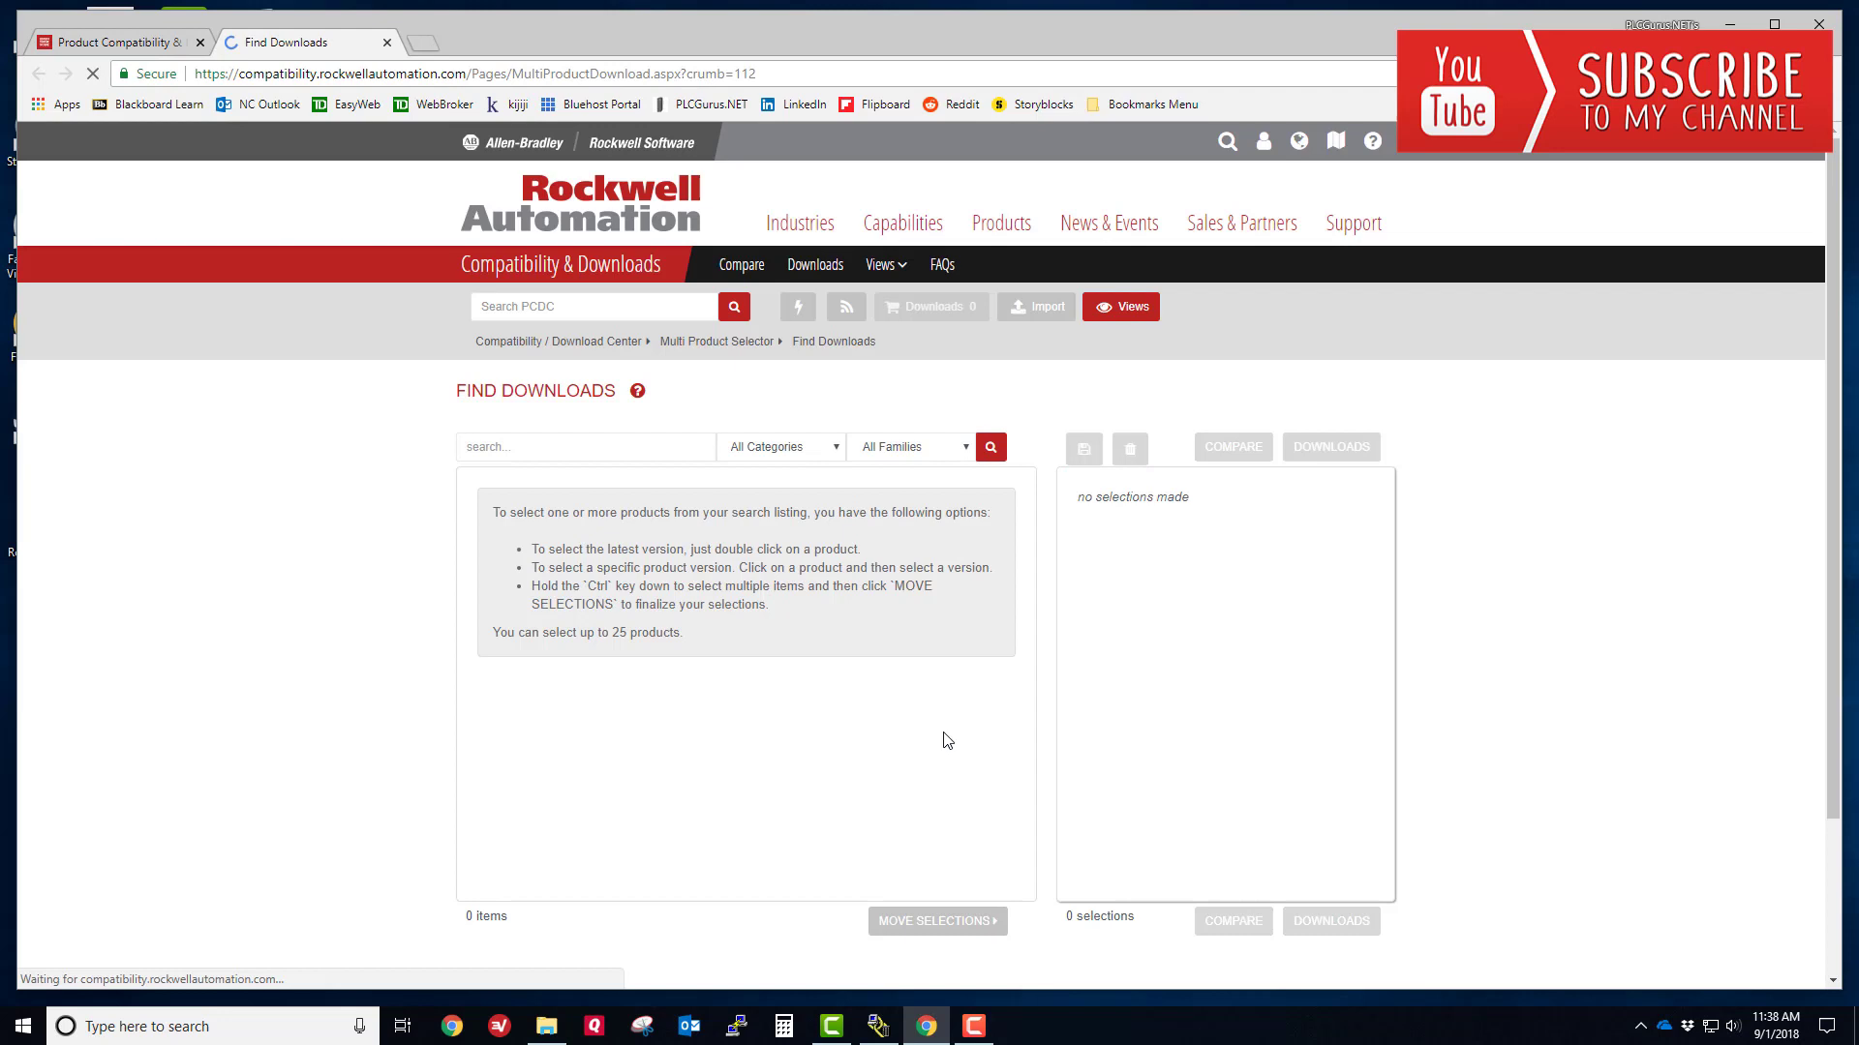
click(538, 448)
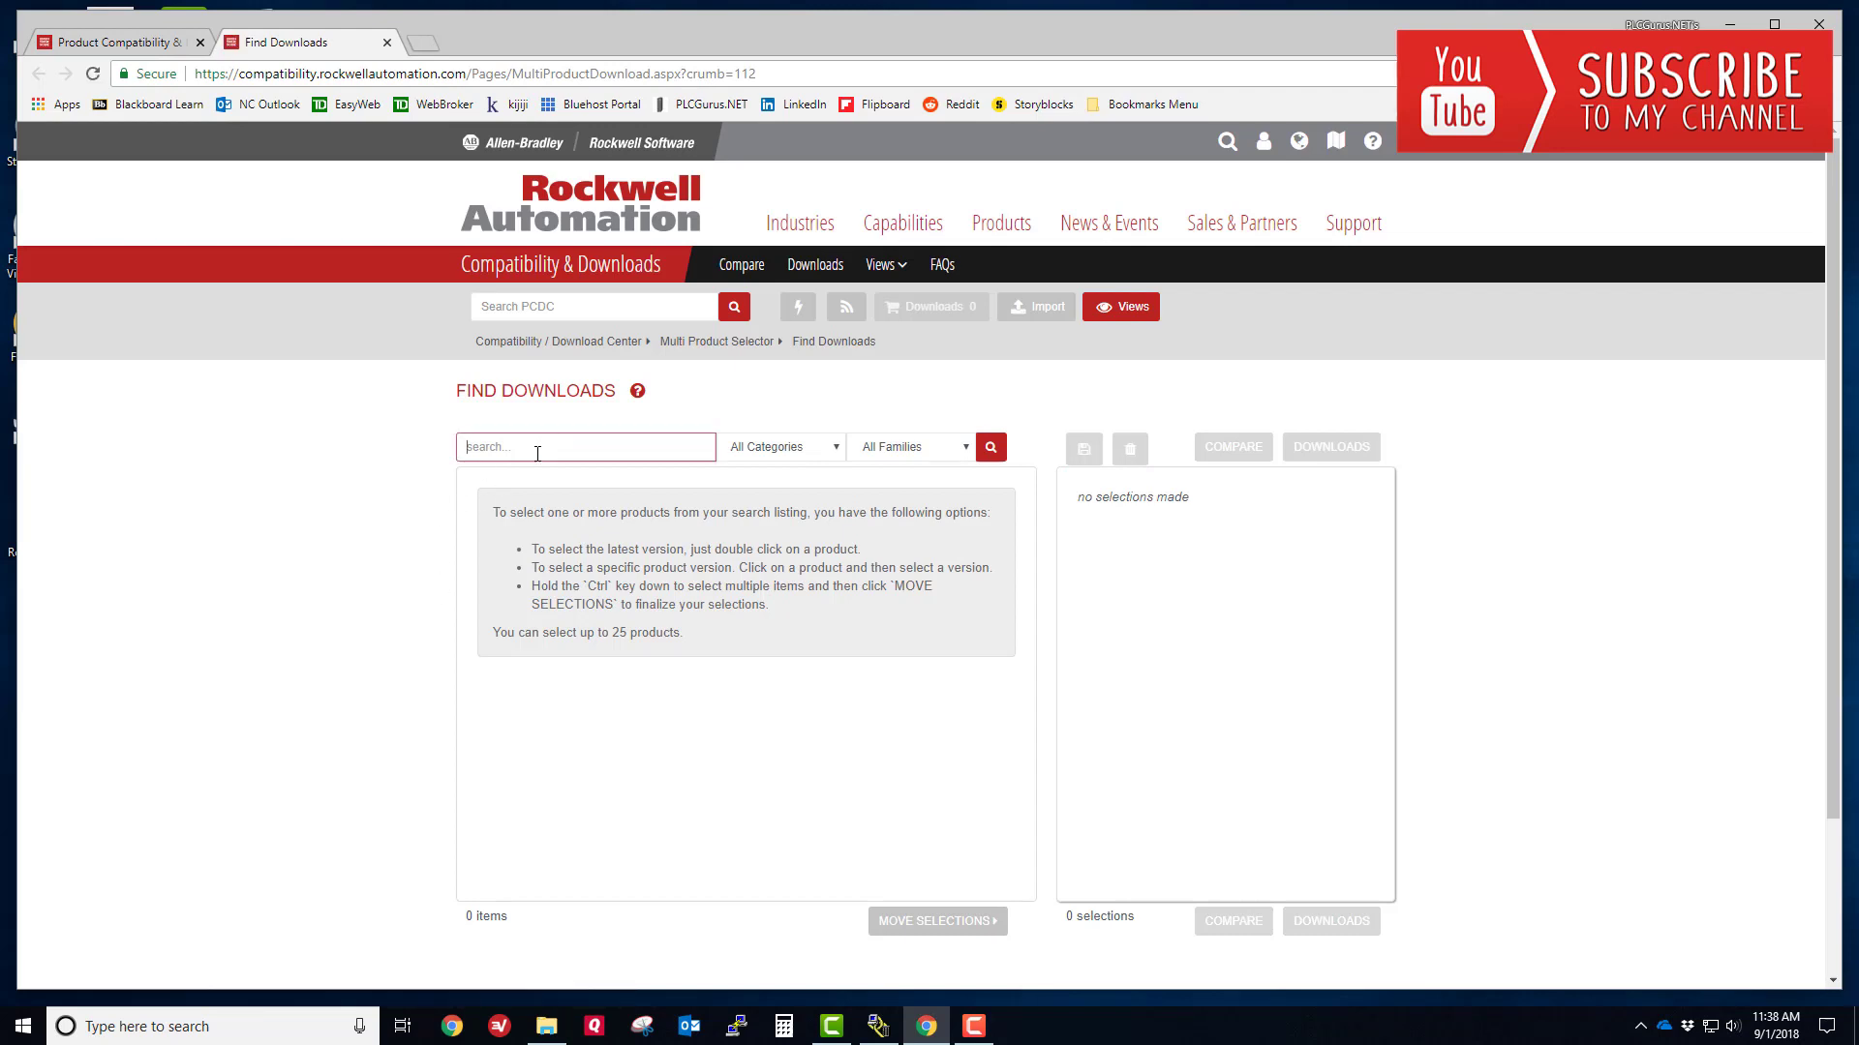
text(1756-L61)
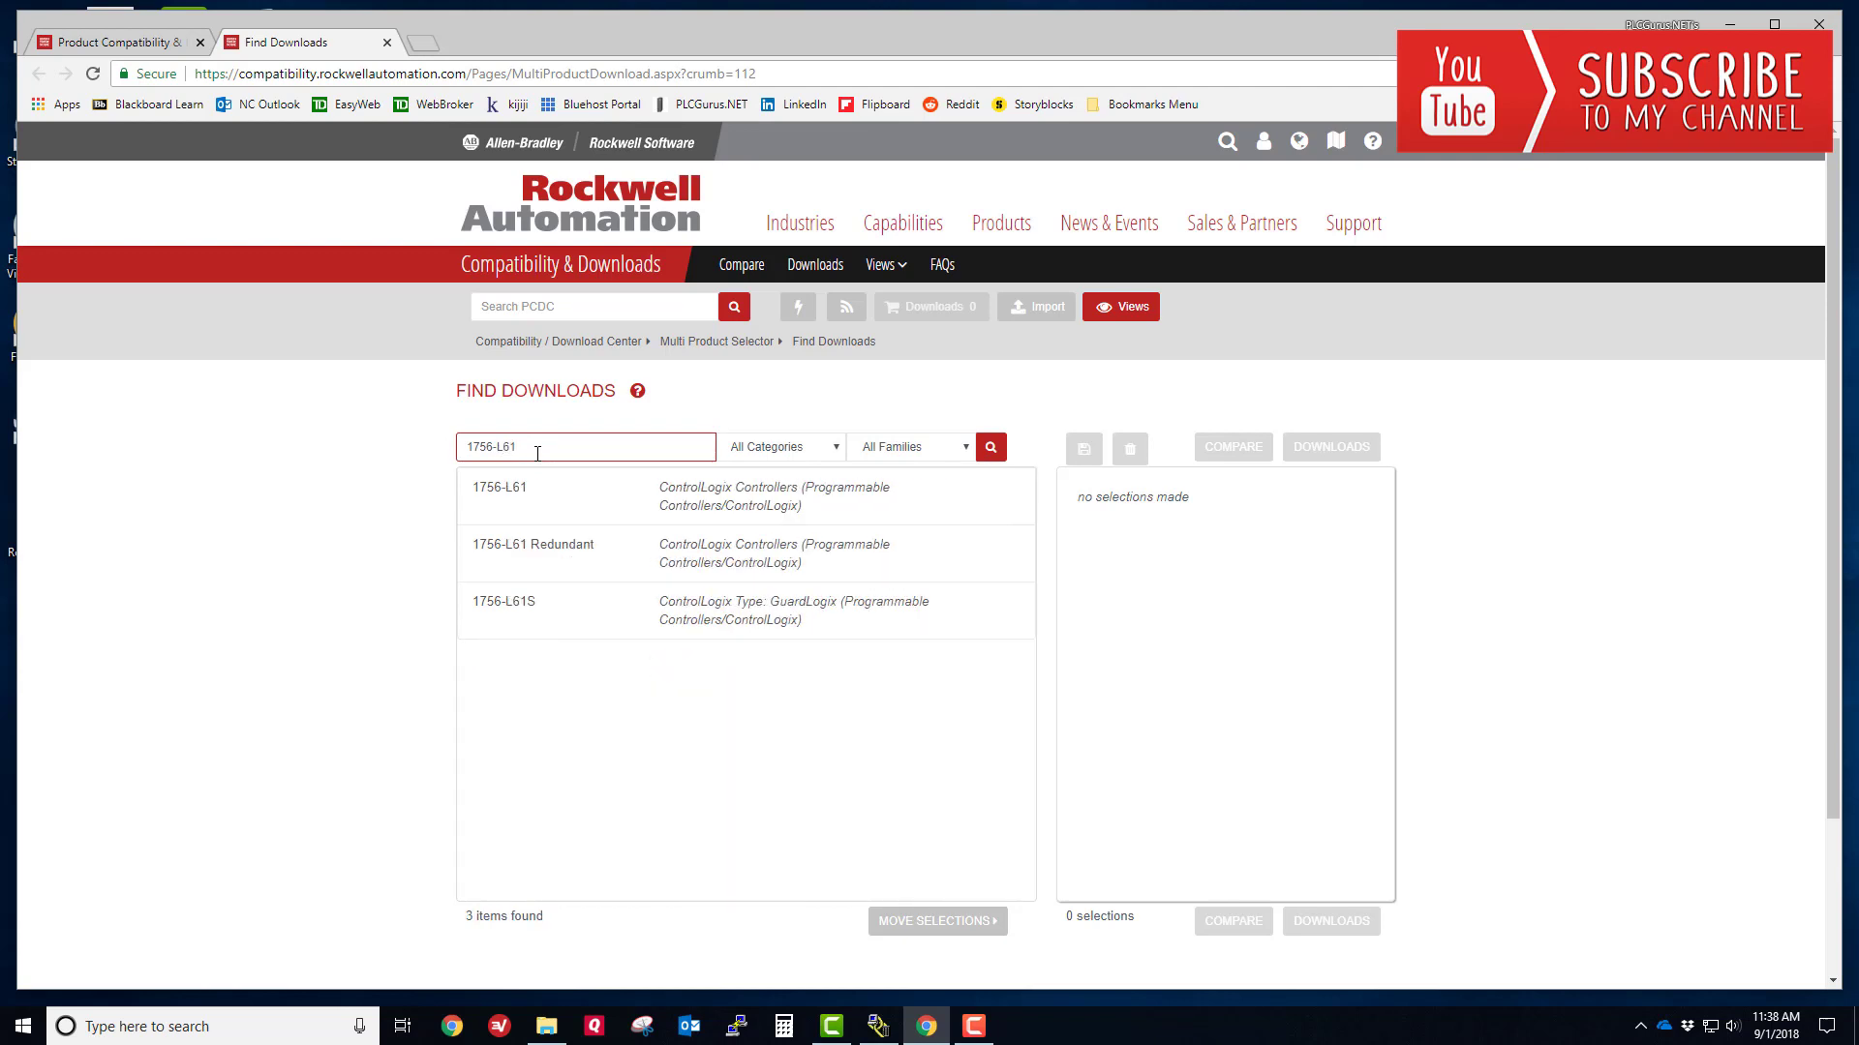
click(785, 509)
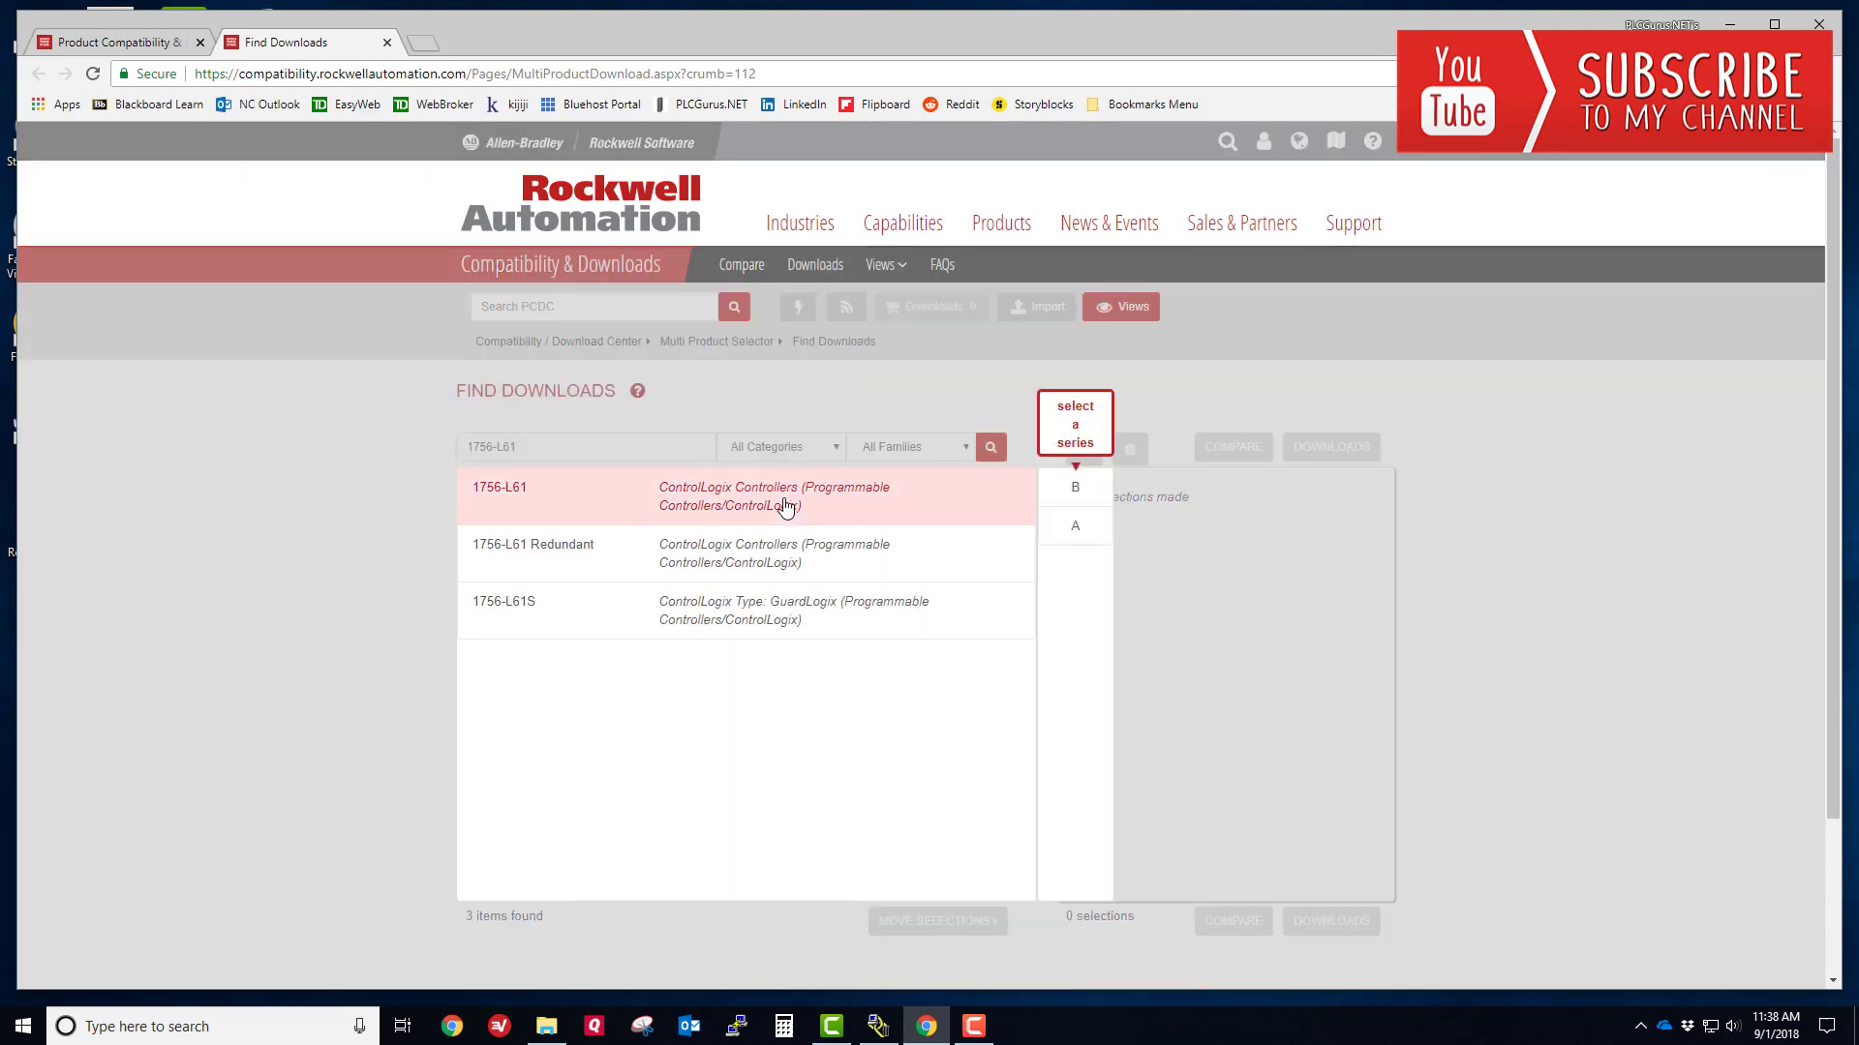
click(1076, 492)
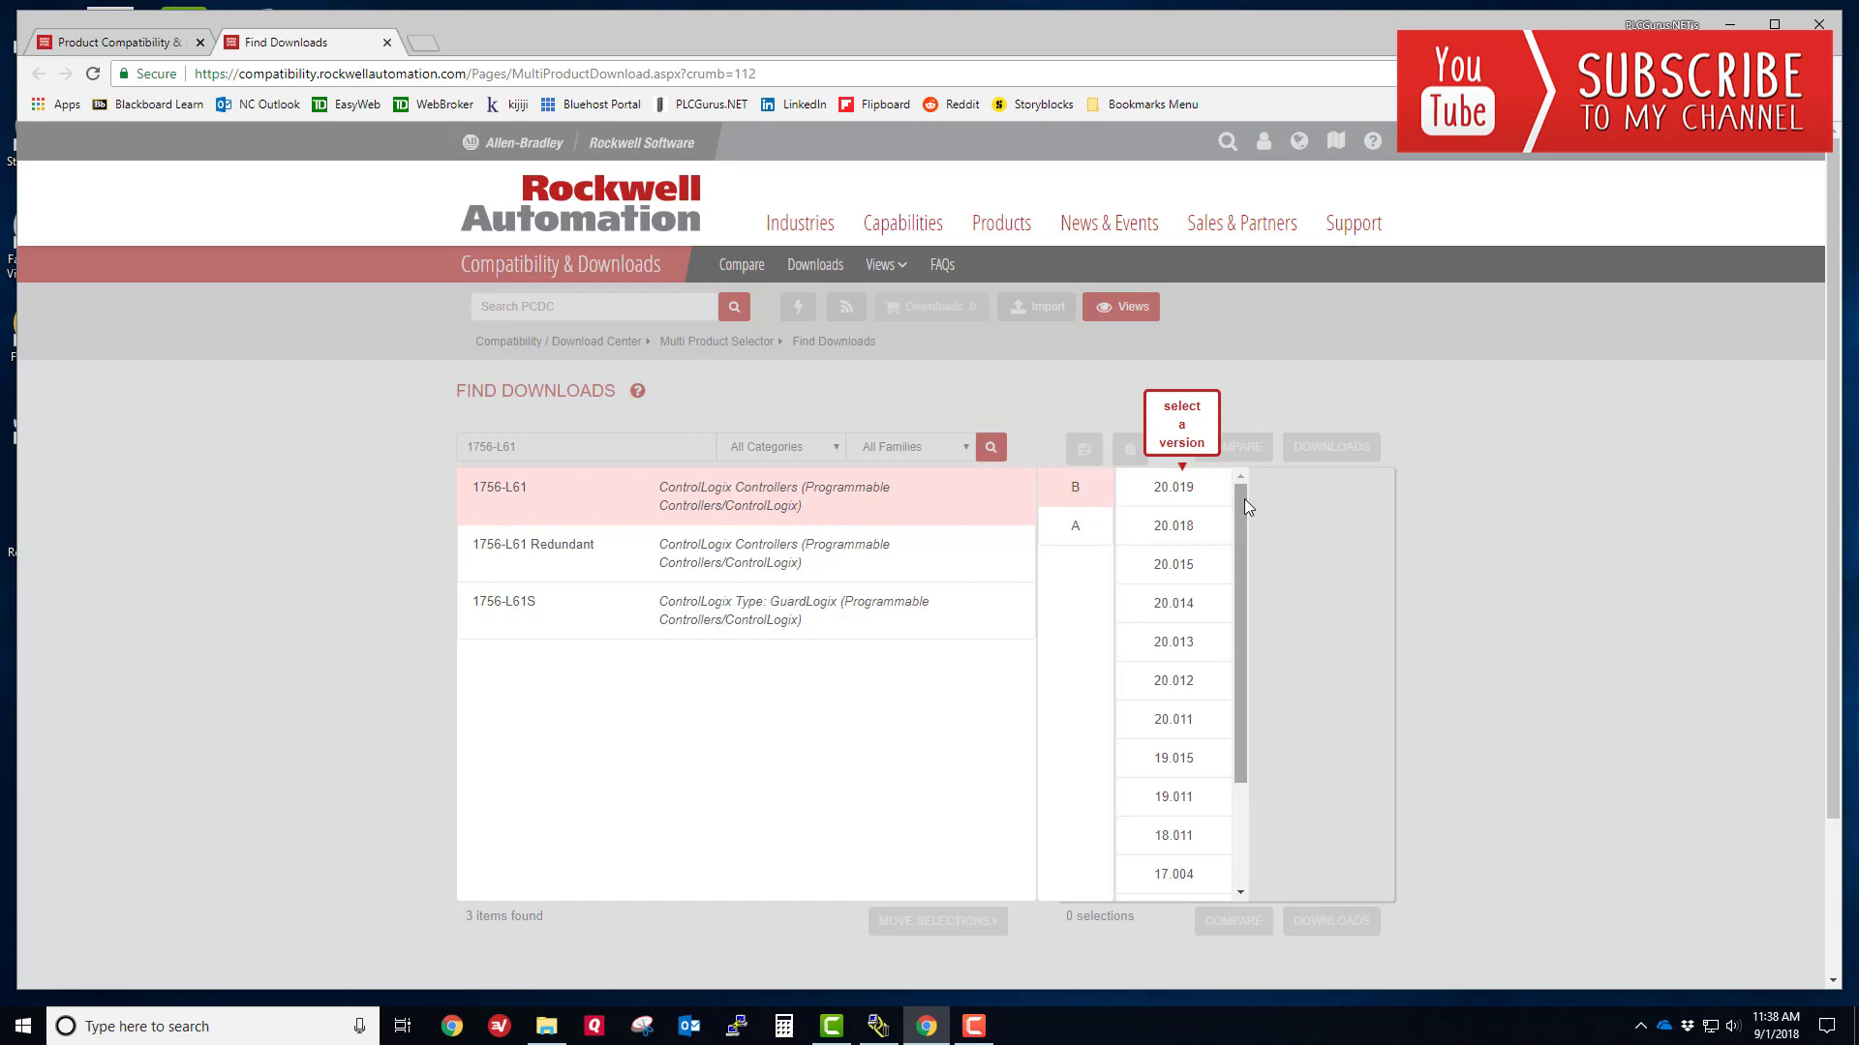
drag(1240, 504, 1239, 583)
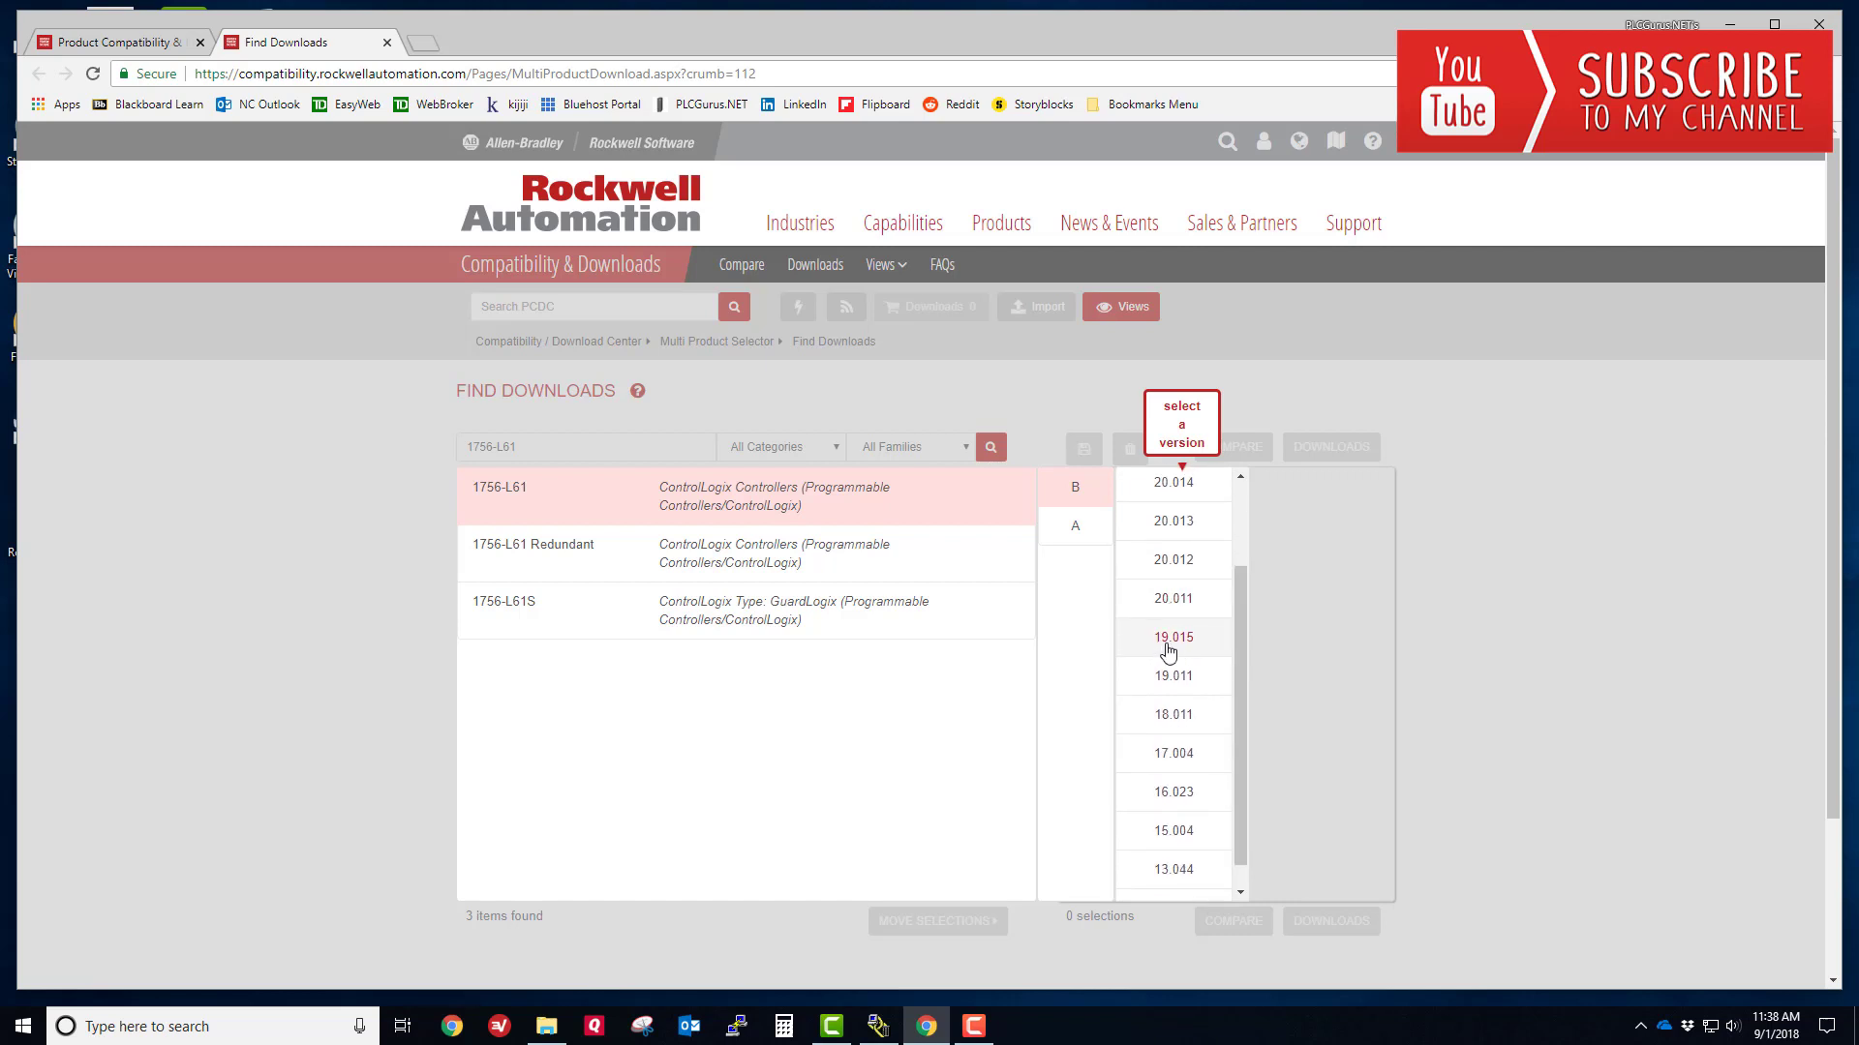
click(1171, 637)
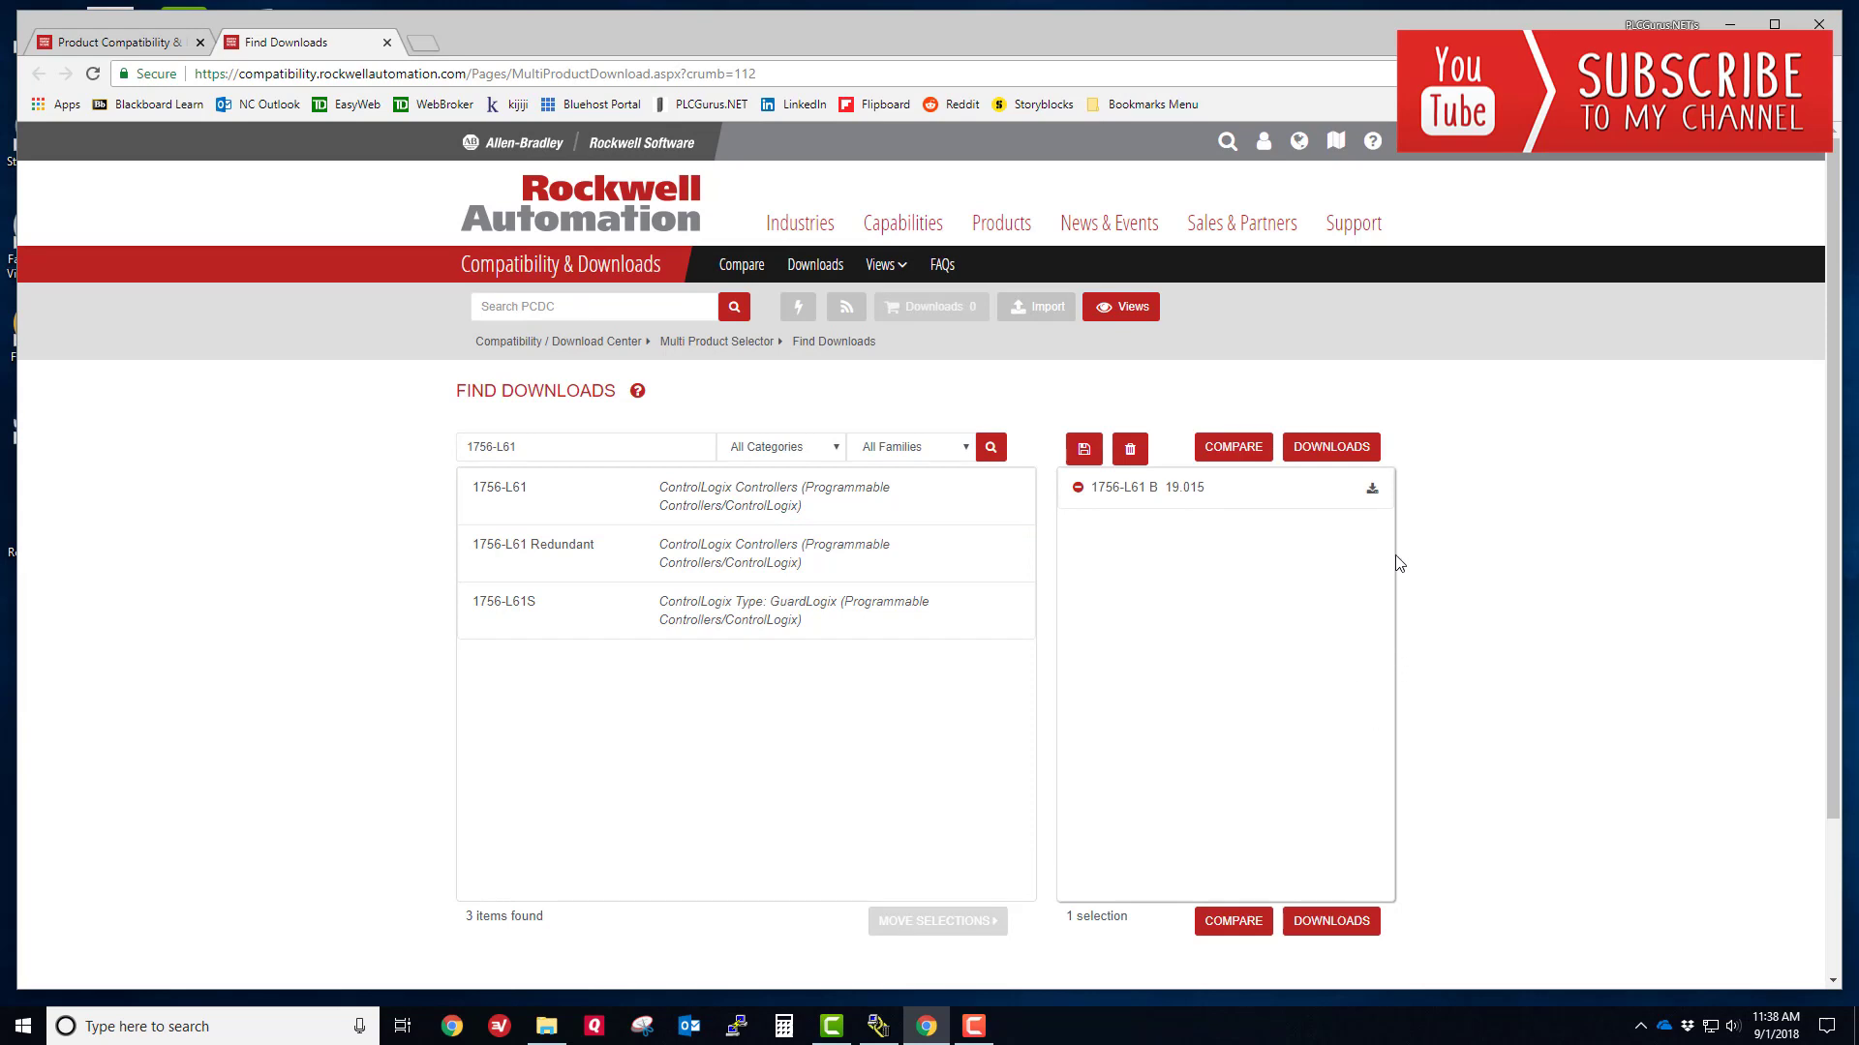
- Mark the 19.015 firmware file for download and start Download Now from the cart
click(1372, 491)
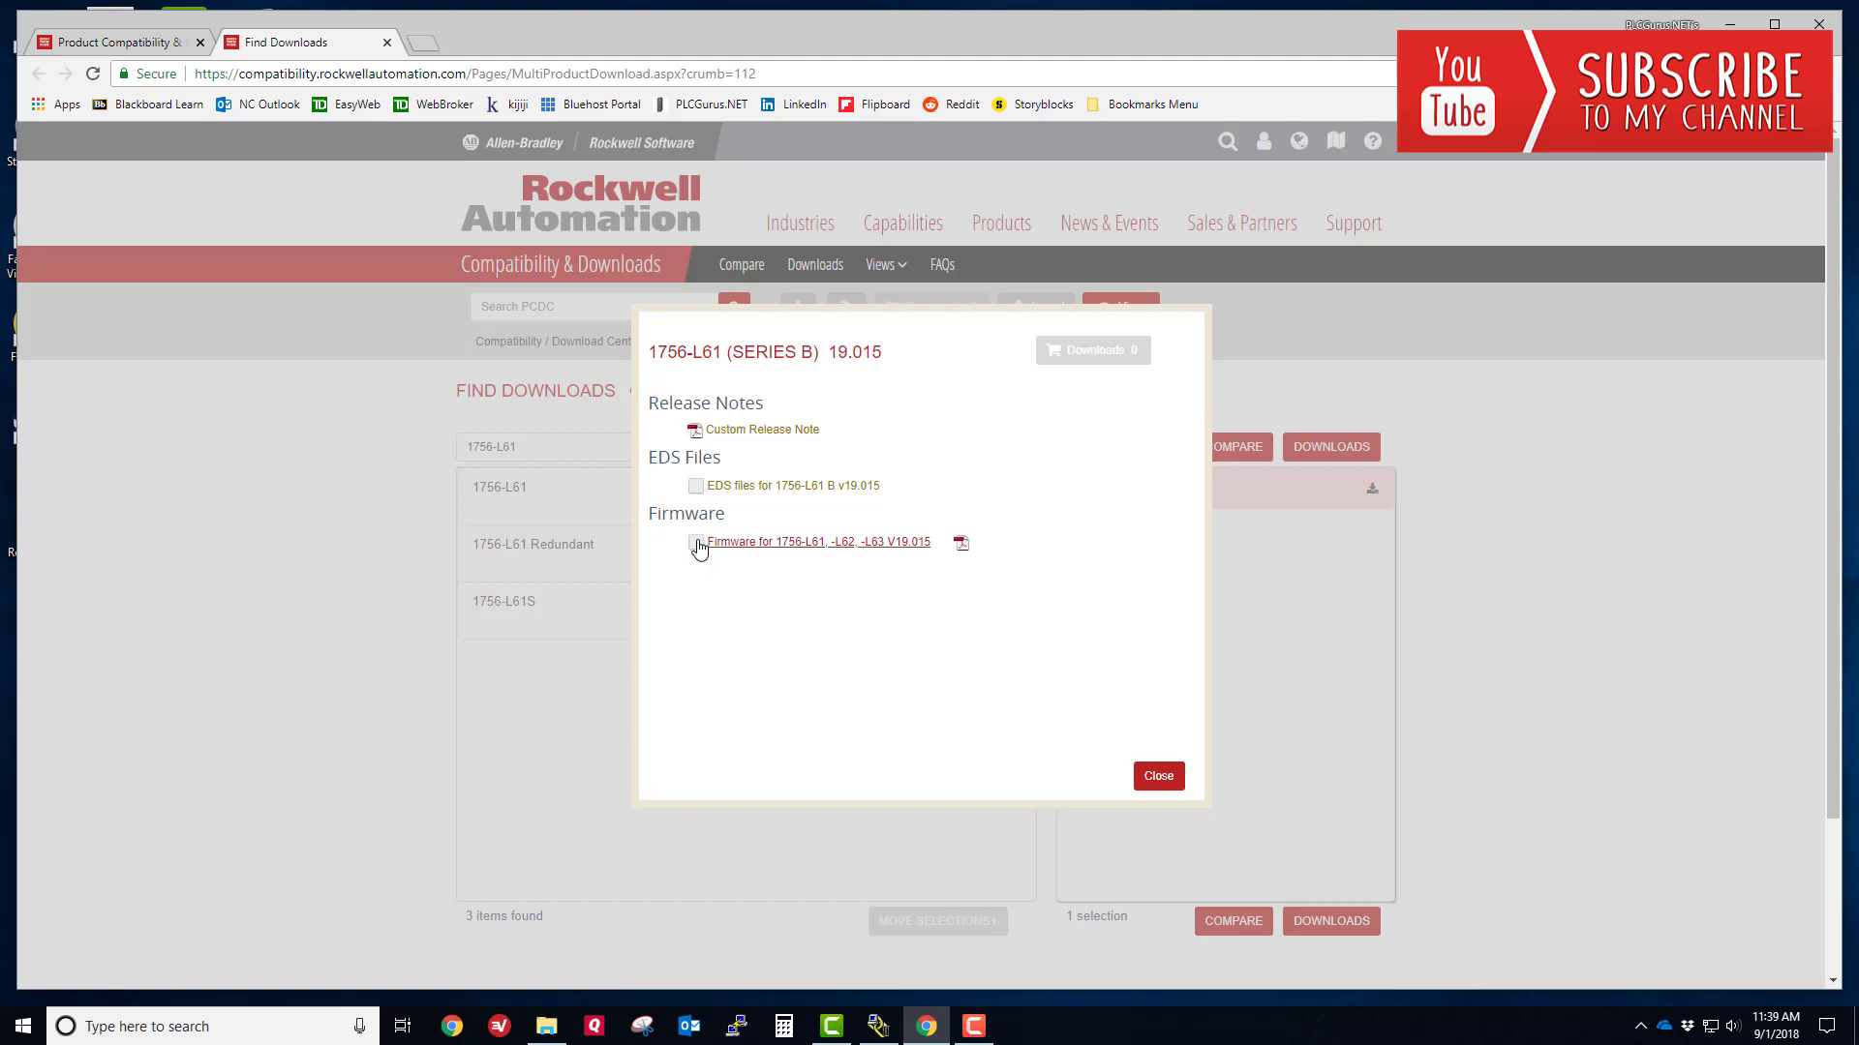
click(696, 543)
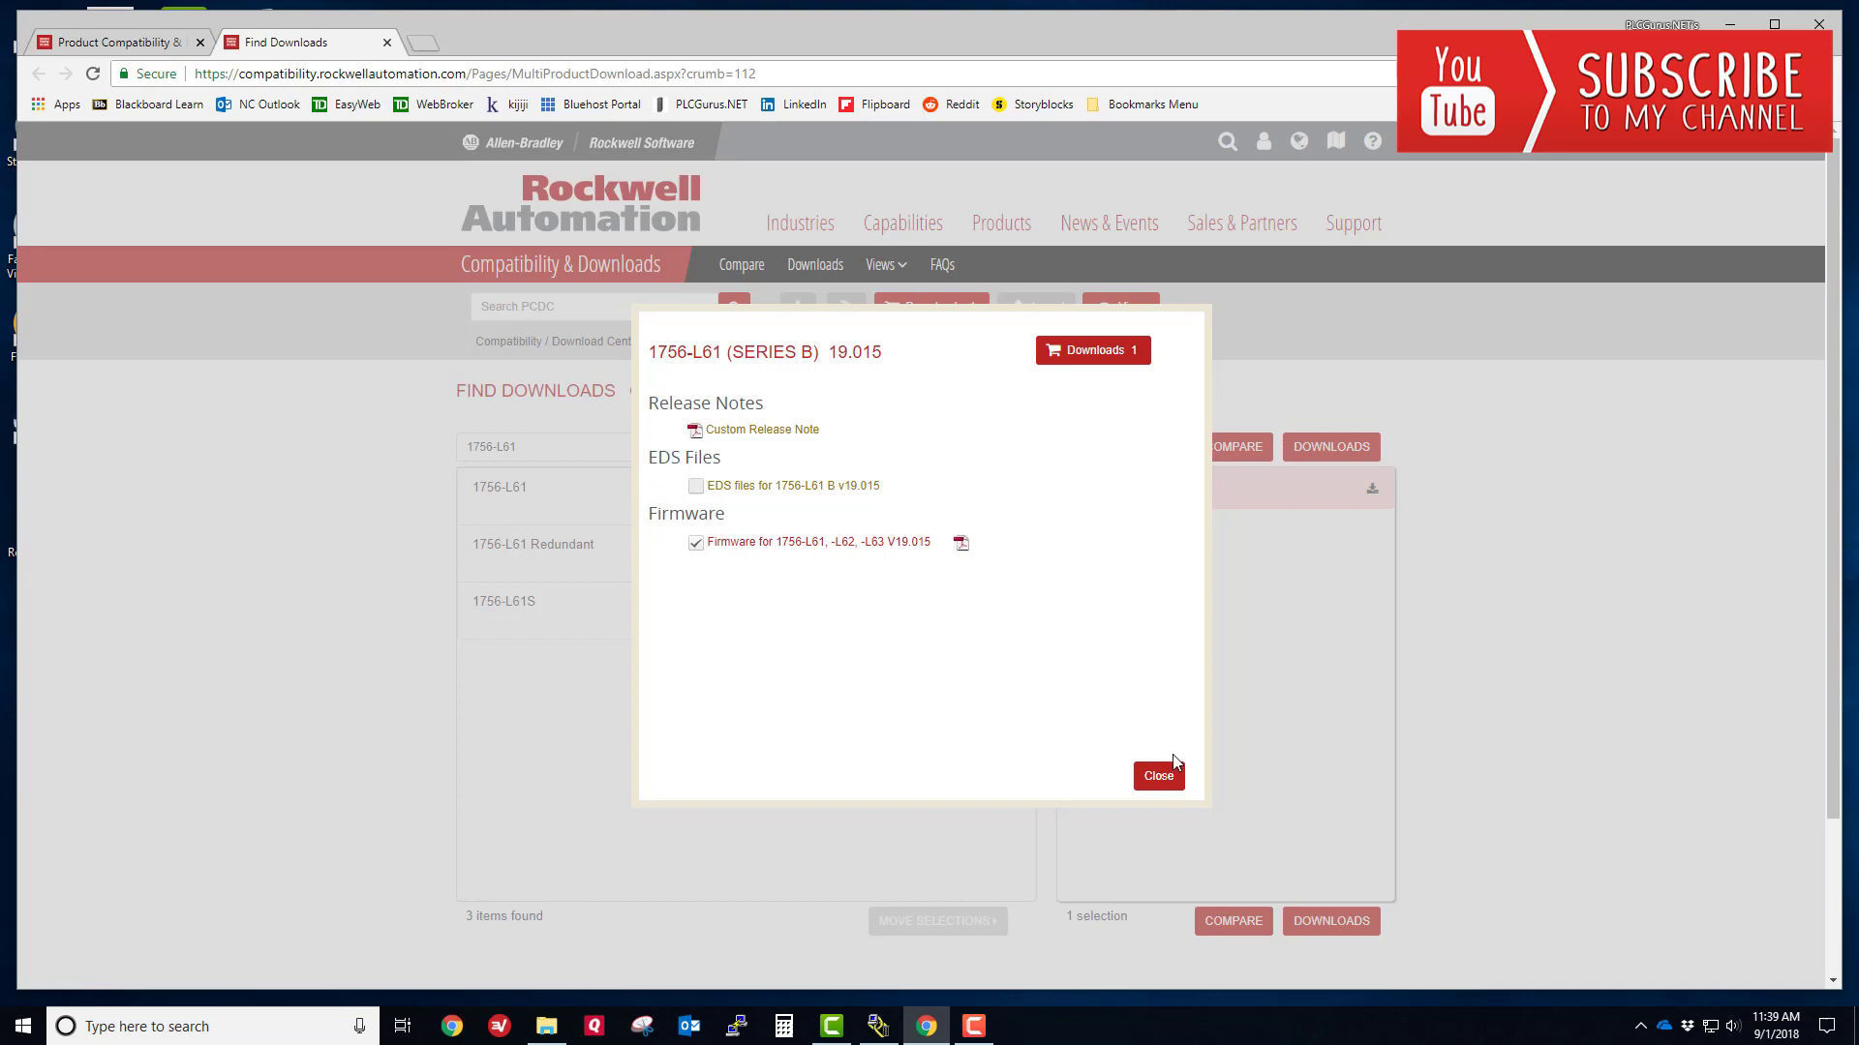
click(1120, 359)
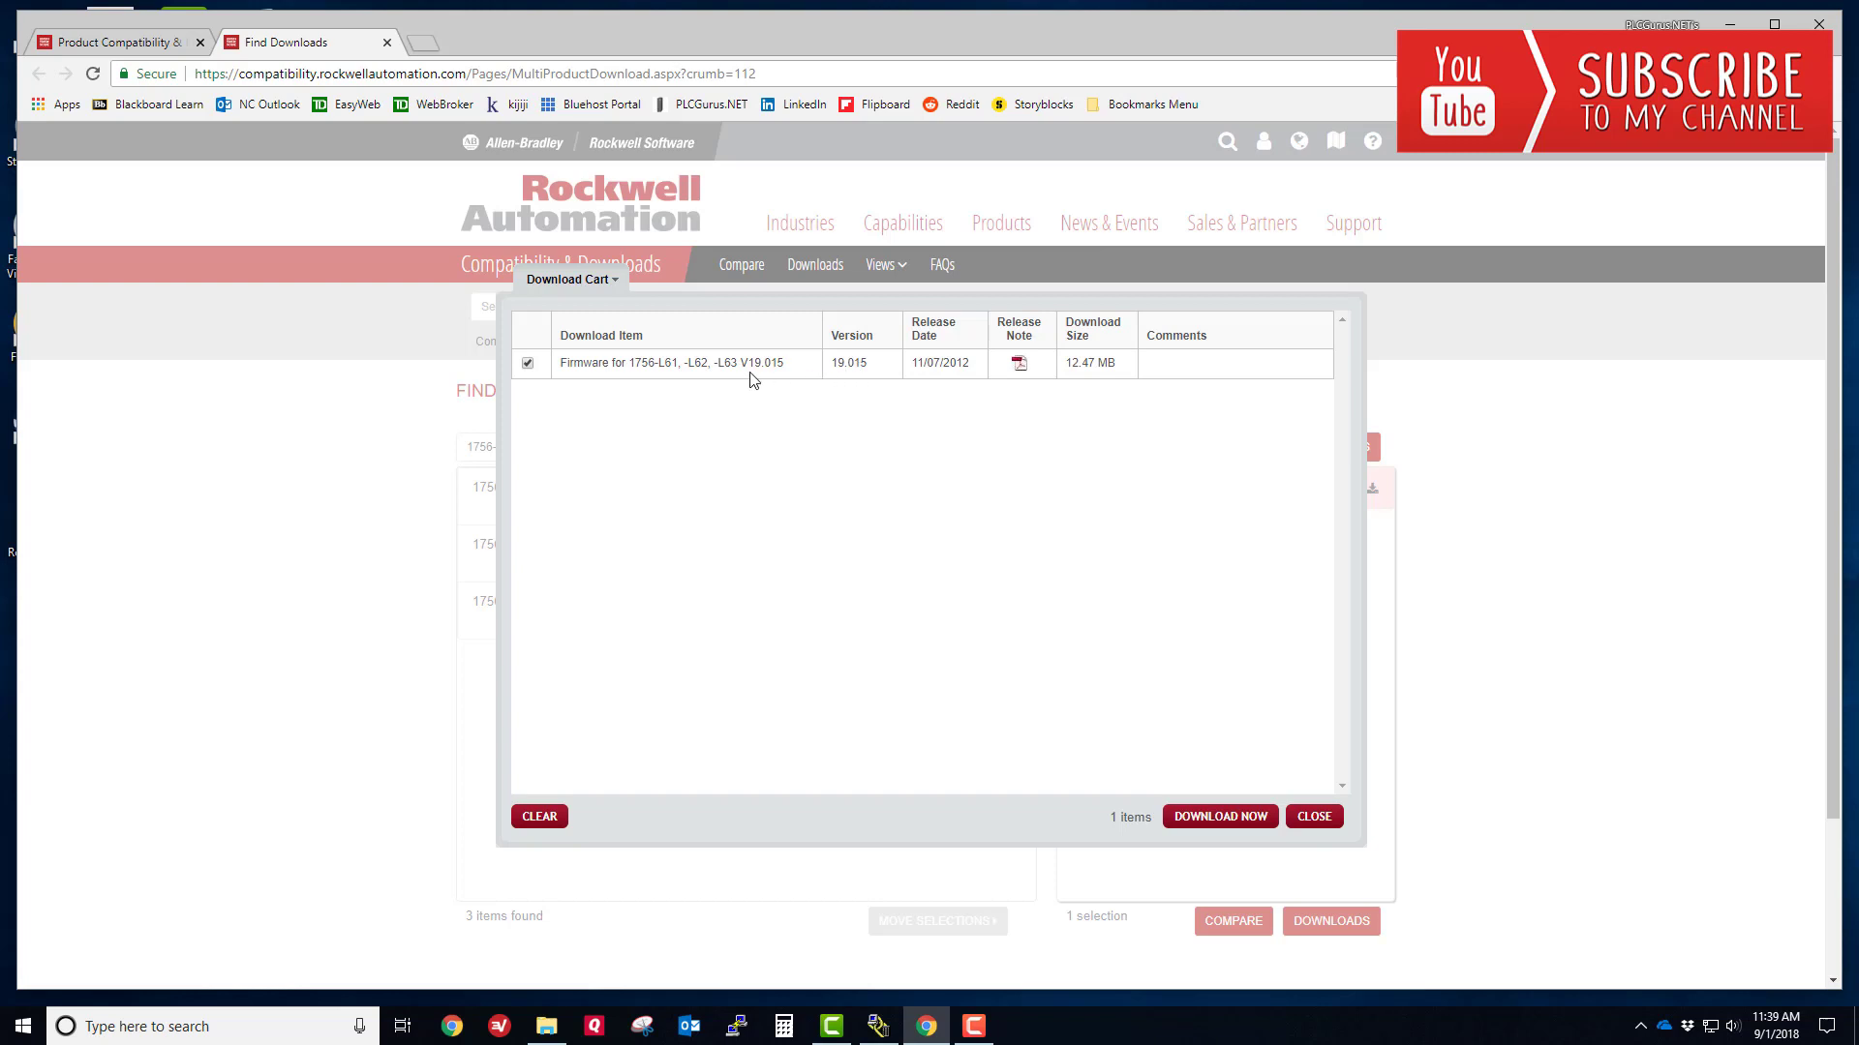
click(1249, 828)
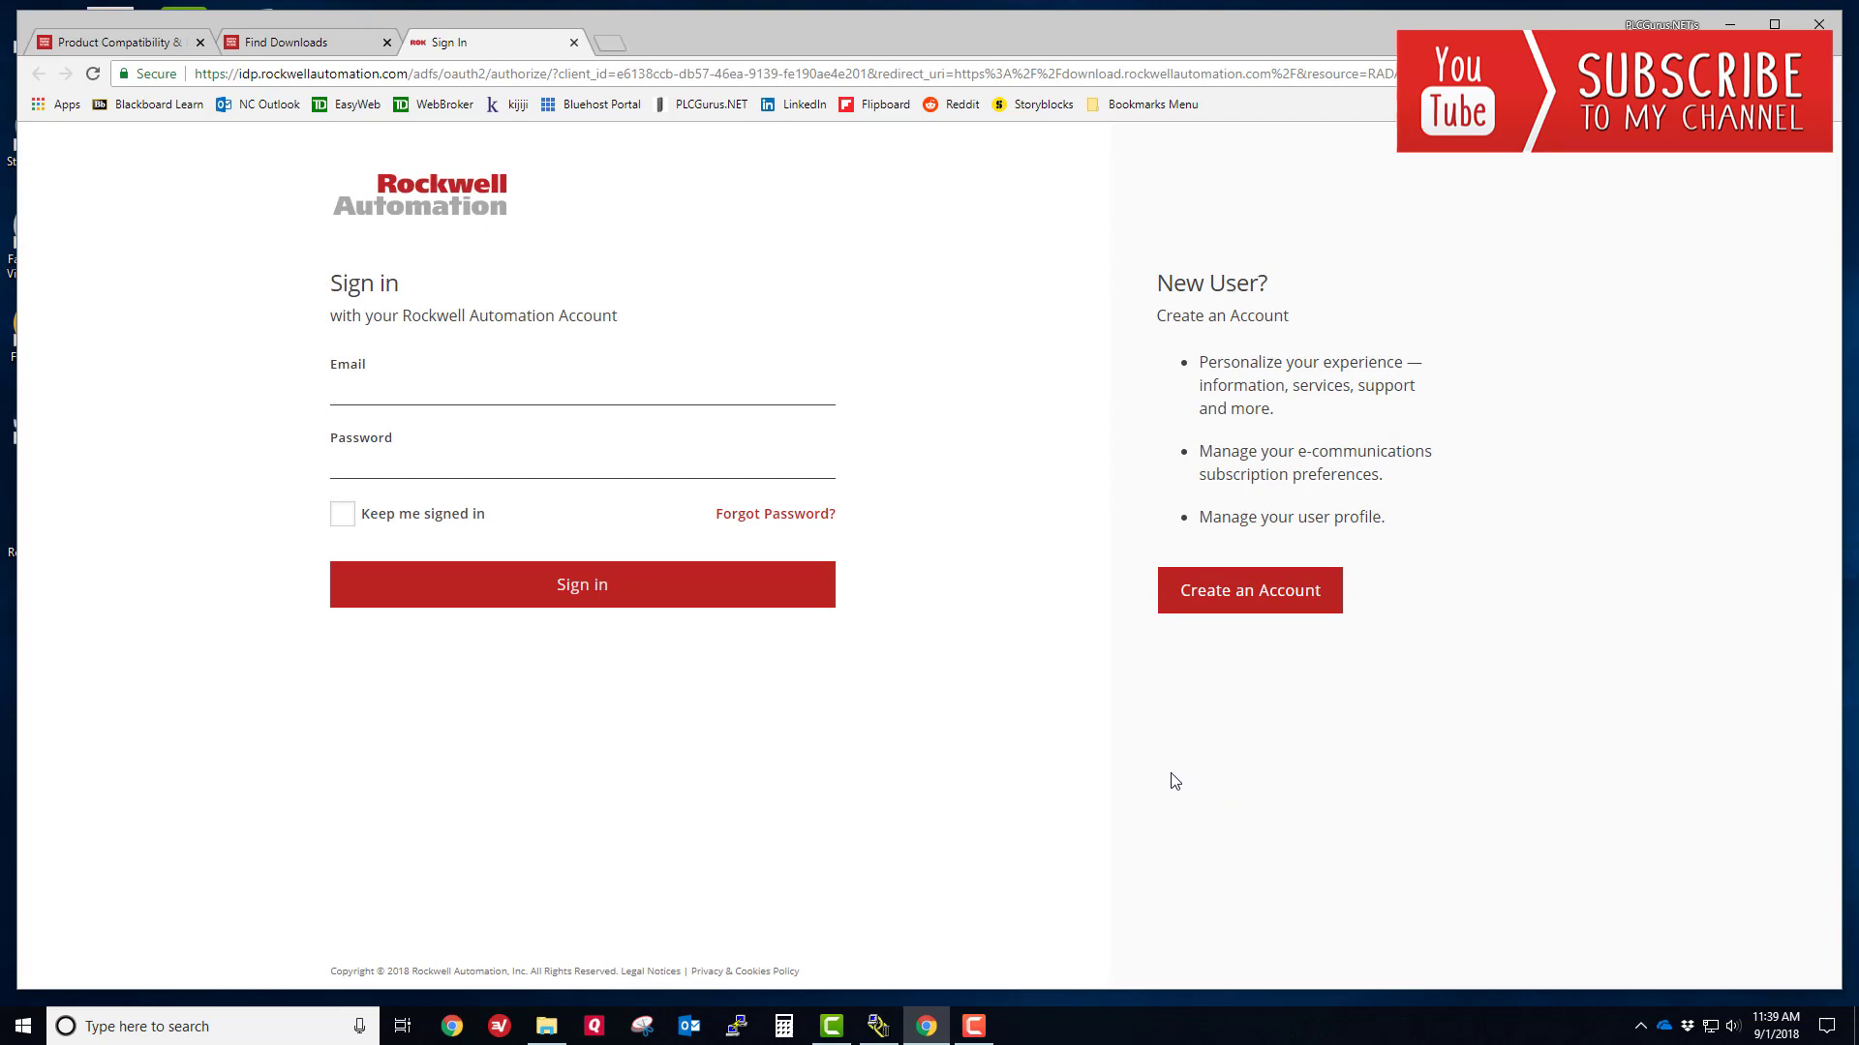
- Sign in with the account e-mail and password, keeping the session signed in
click(404, 383)
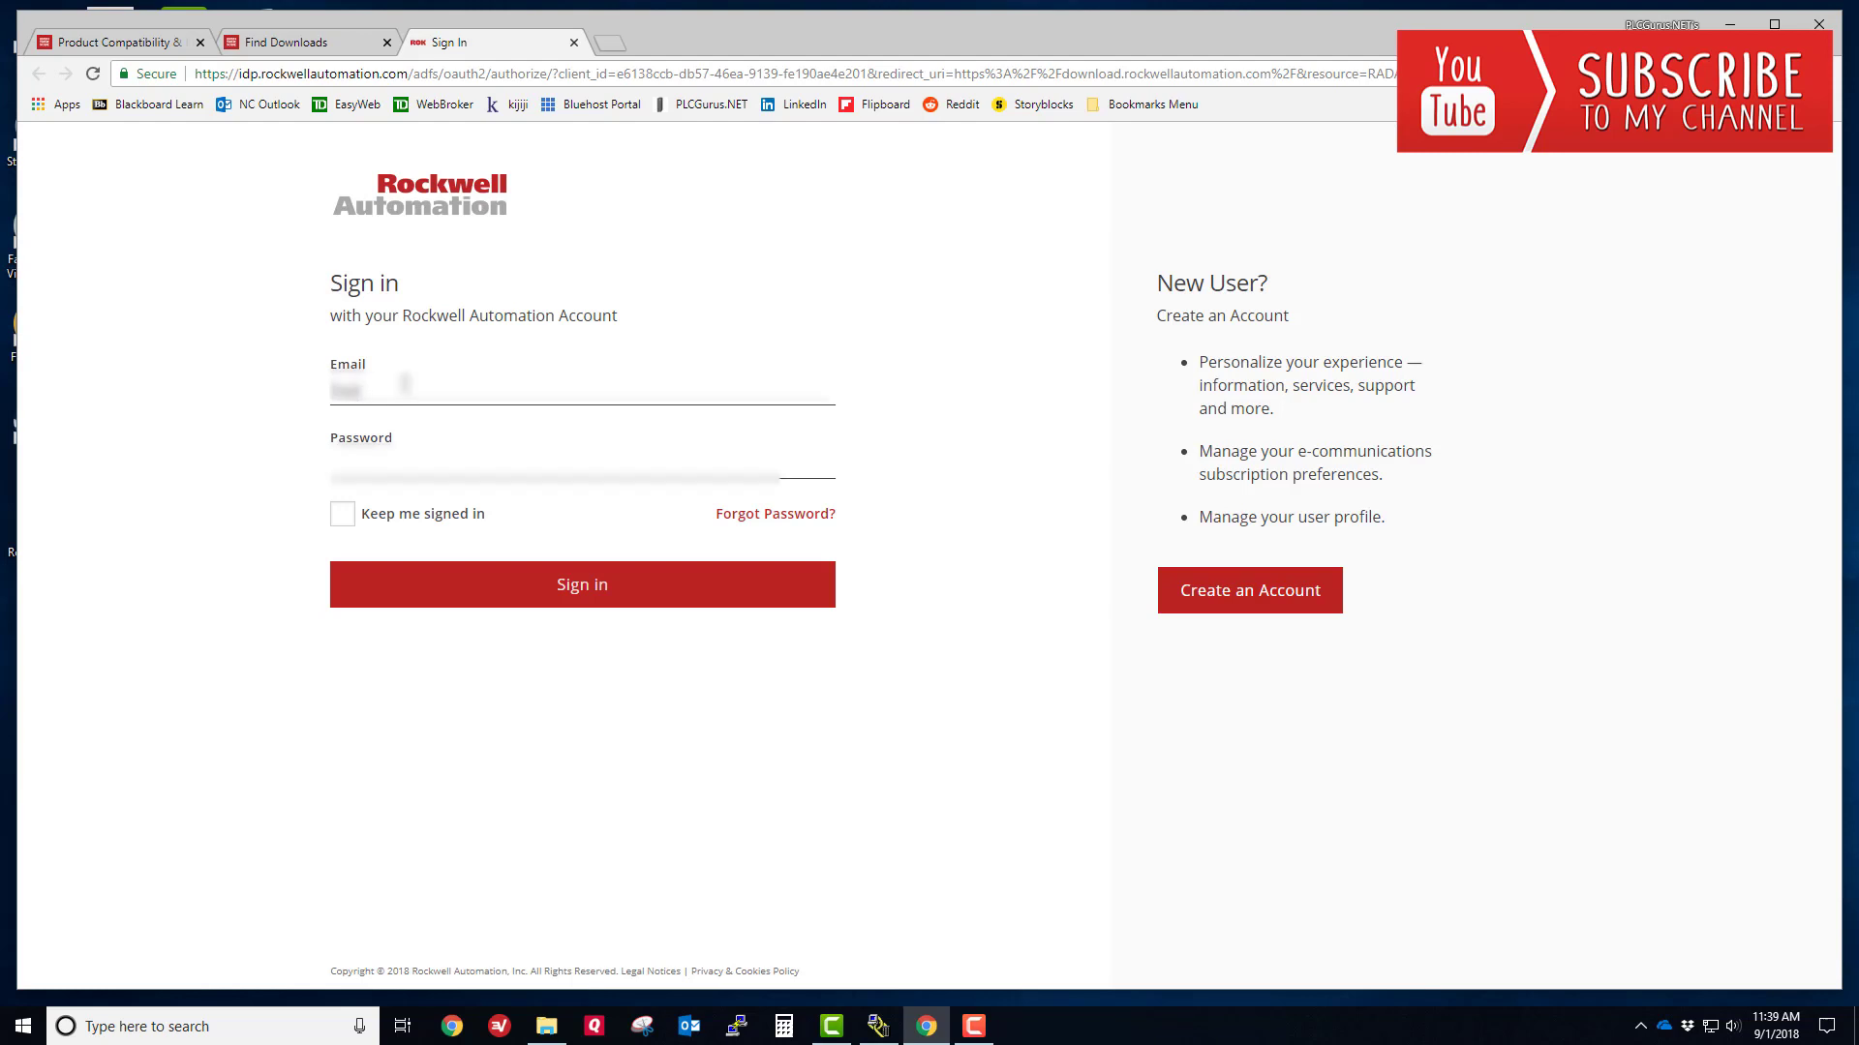
key(Tab)
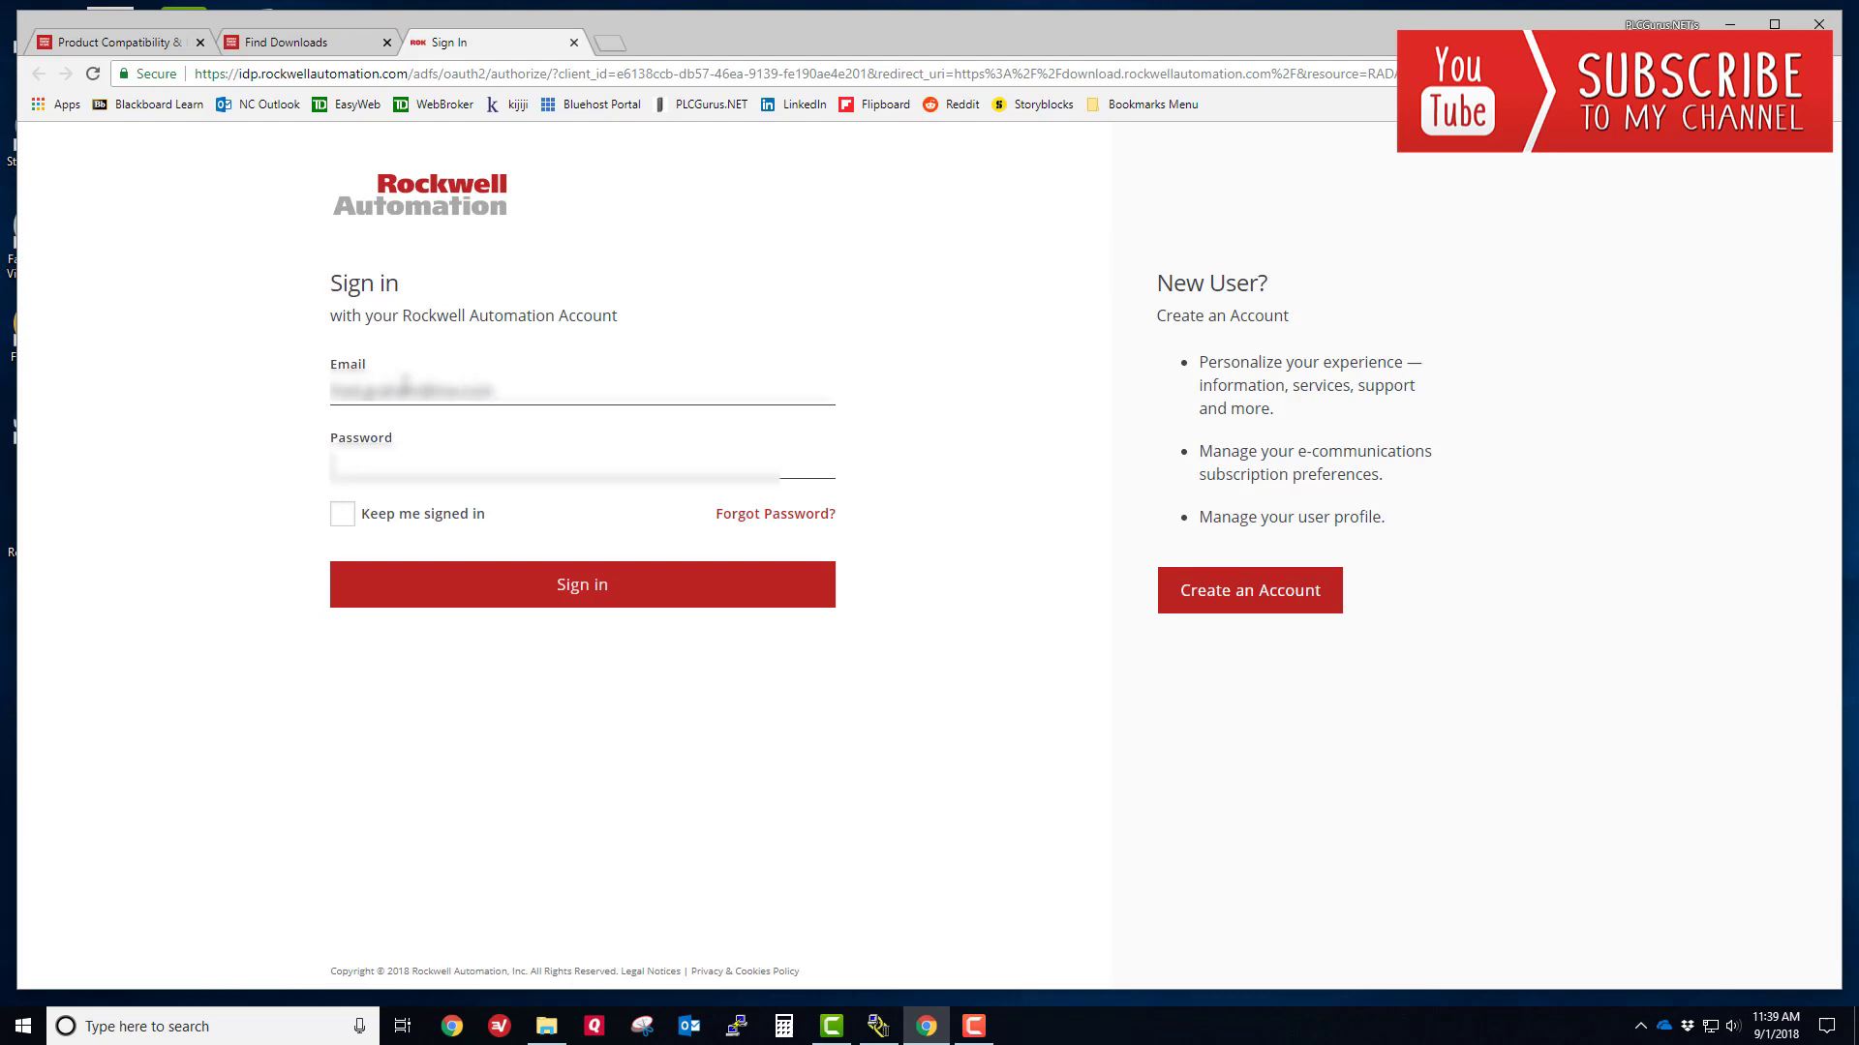
text(****)
click(343, 514)
click(453, 583)
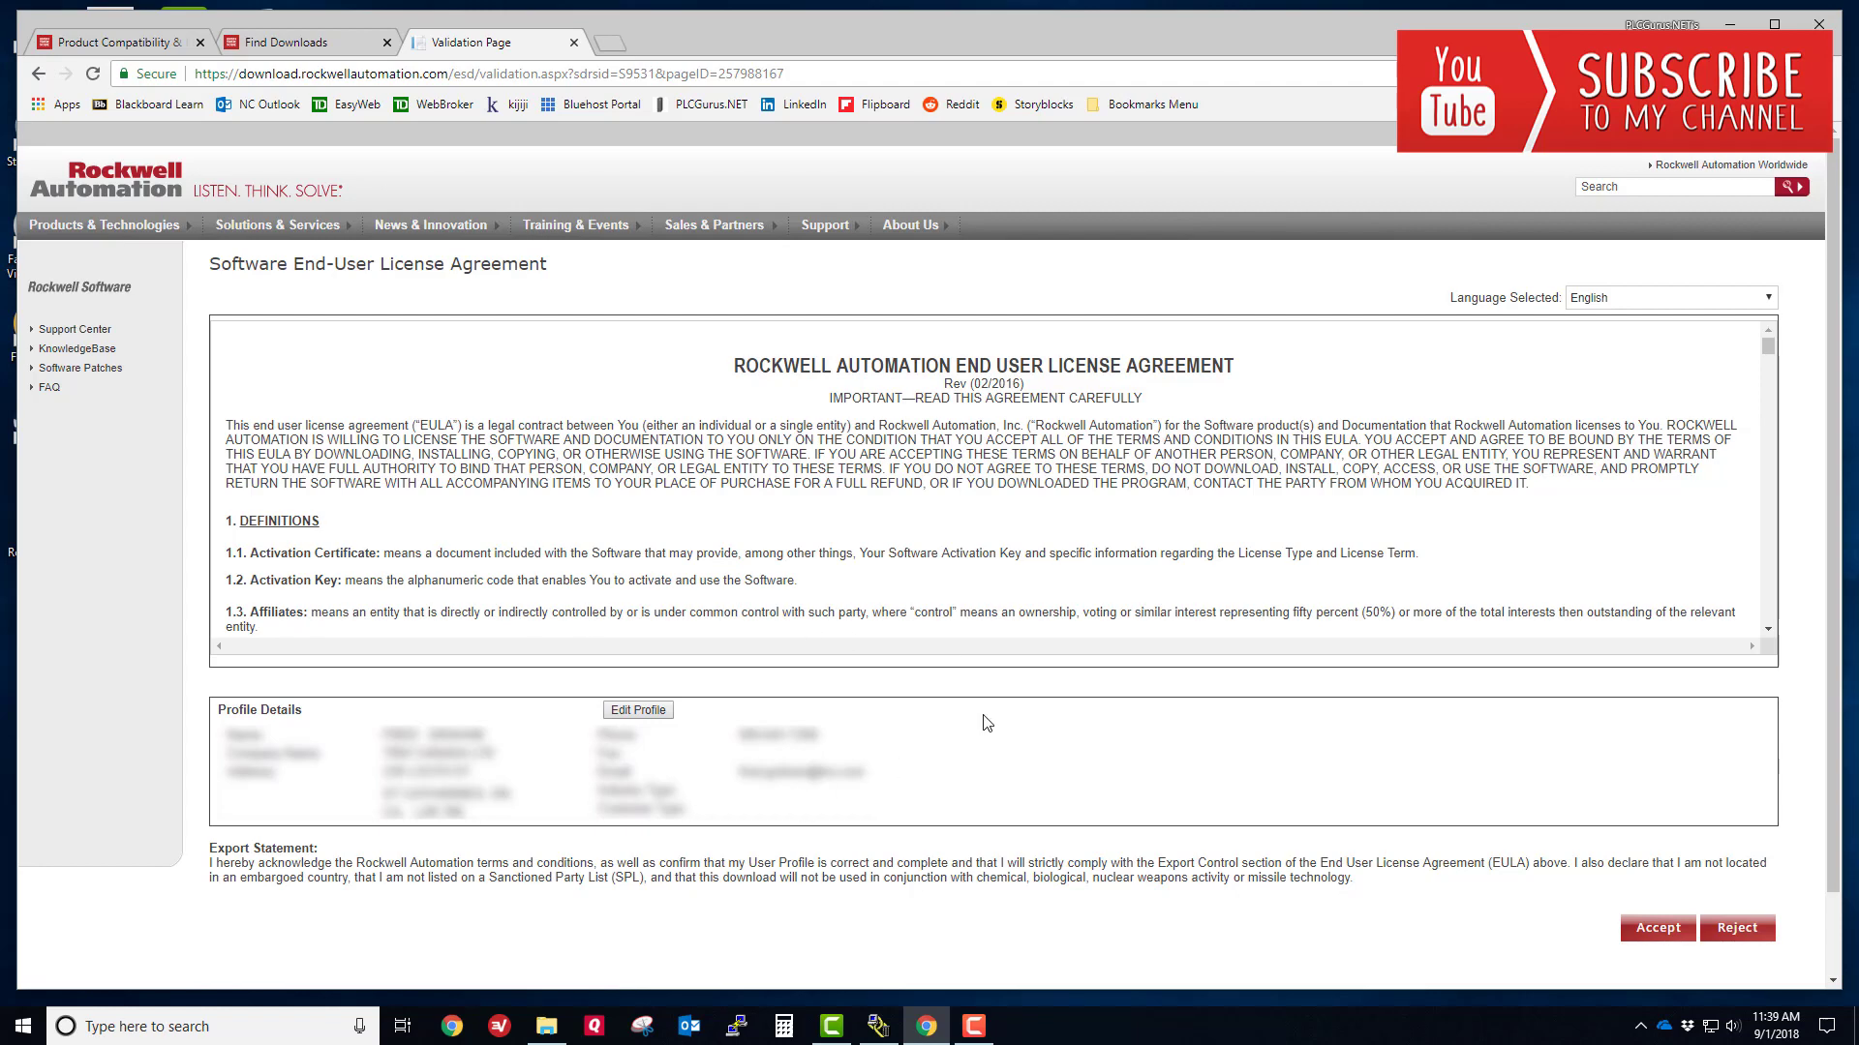
- Accept the licence and directly download 1756-L61-L62-L63_19.015set2.FW.exe to Downloads
click(1657, 926)
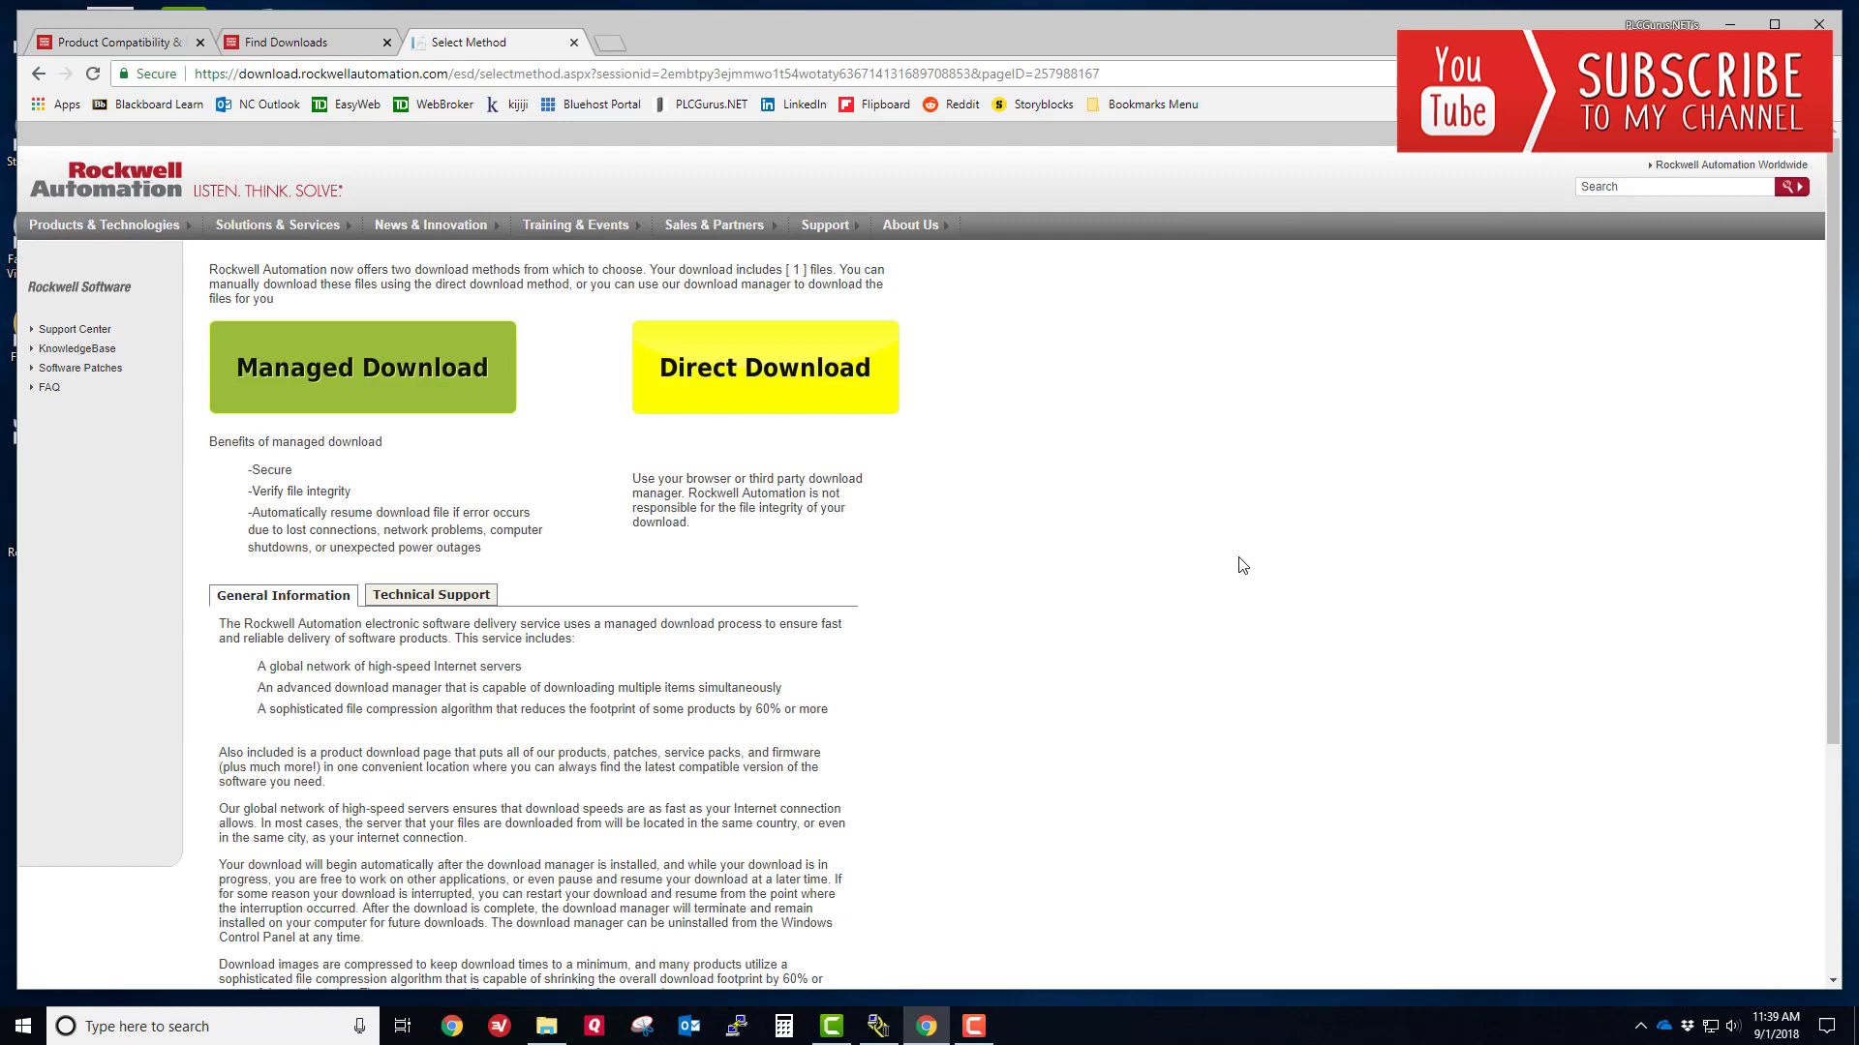
click(825, 397)
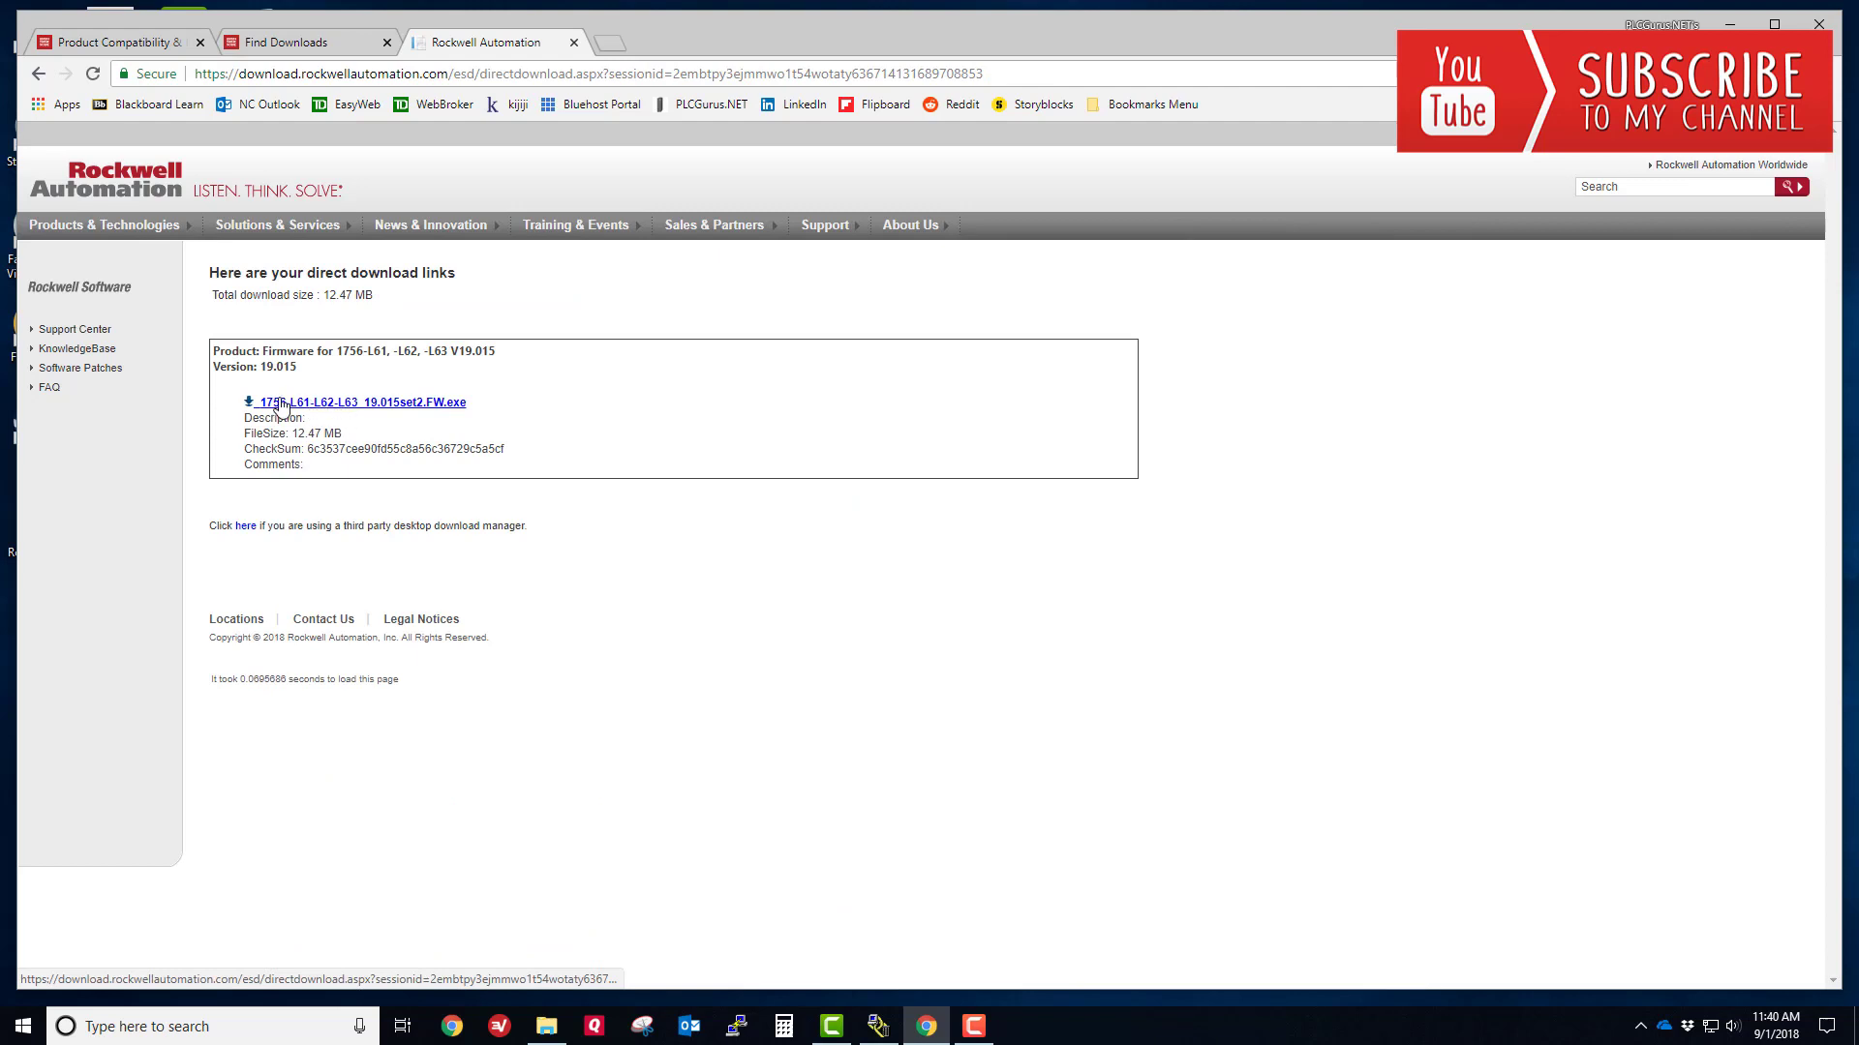
click(423, 403)
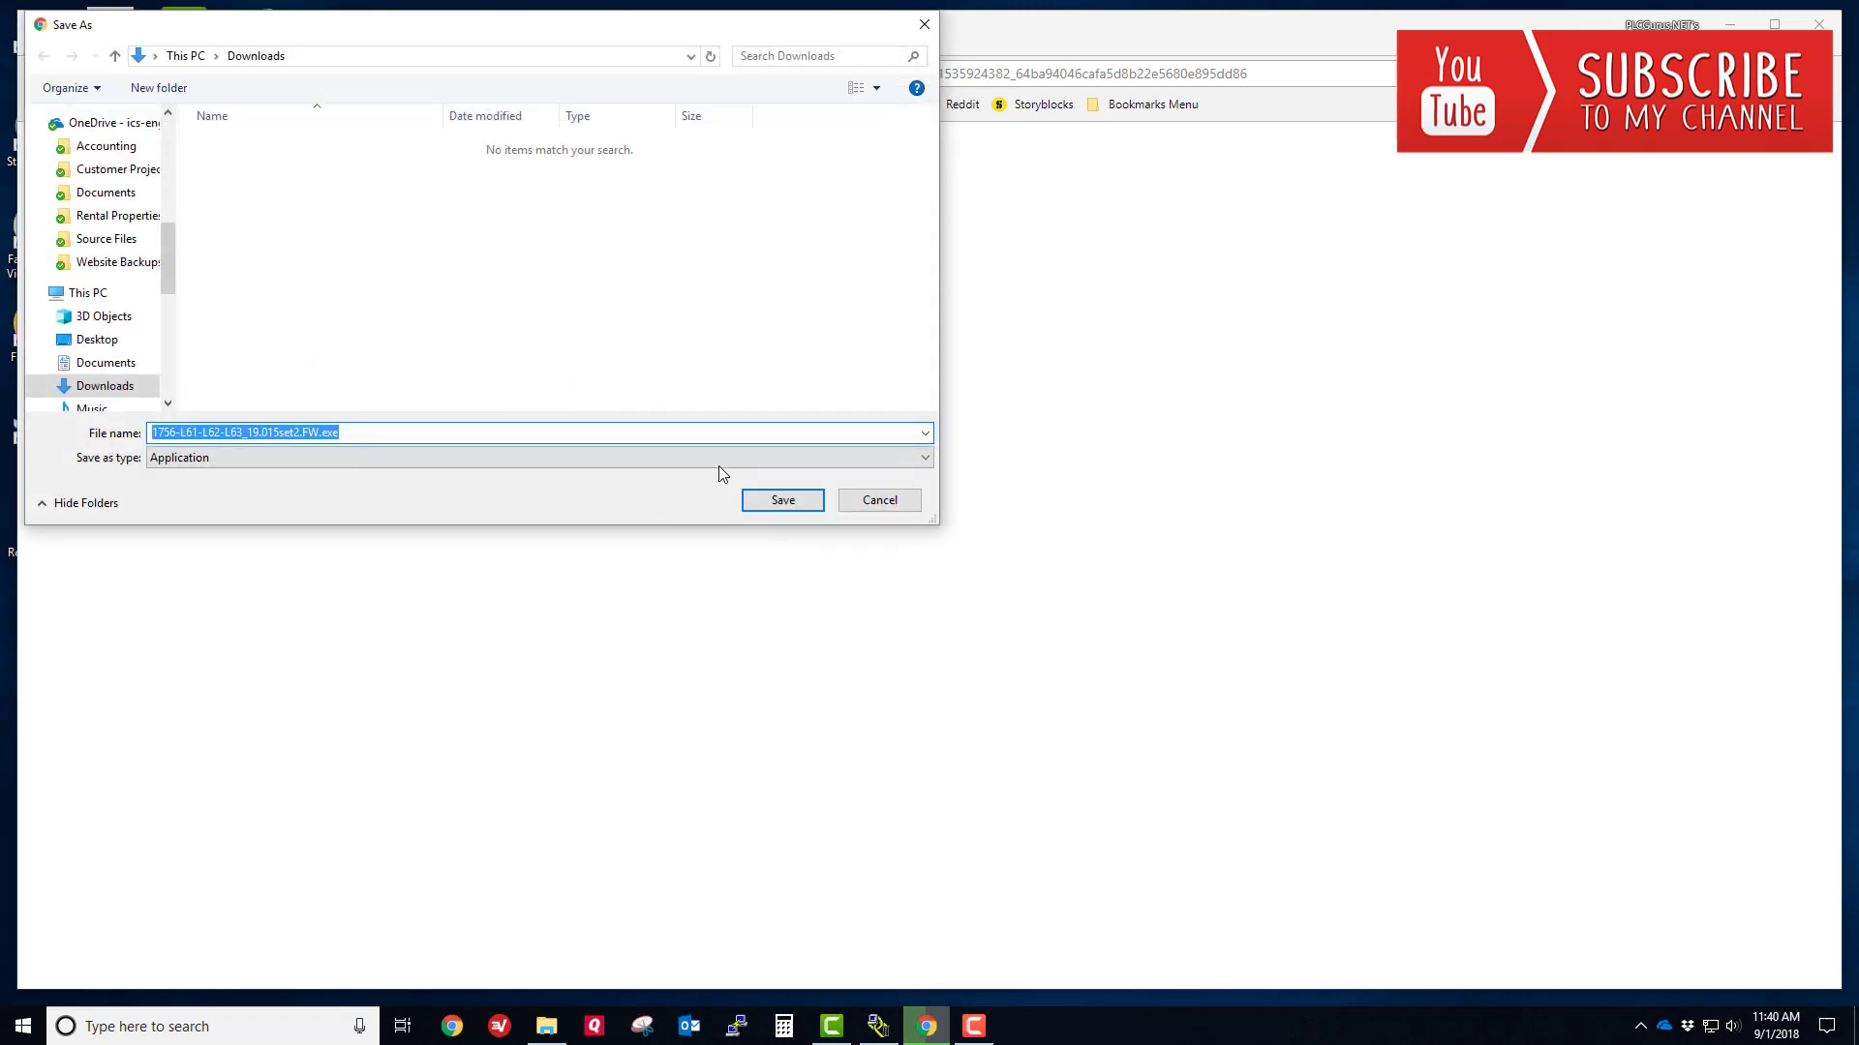
click(763, 511)
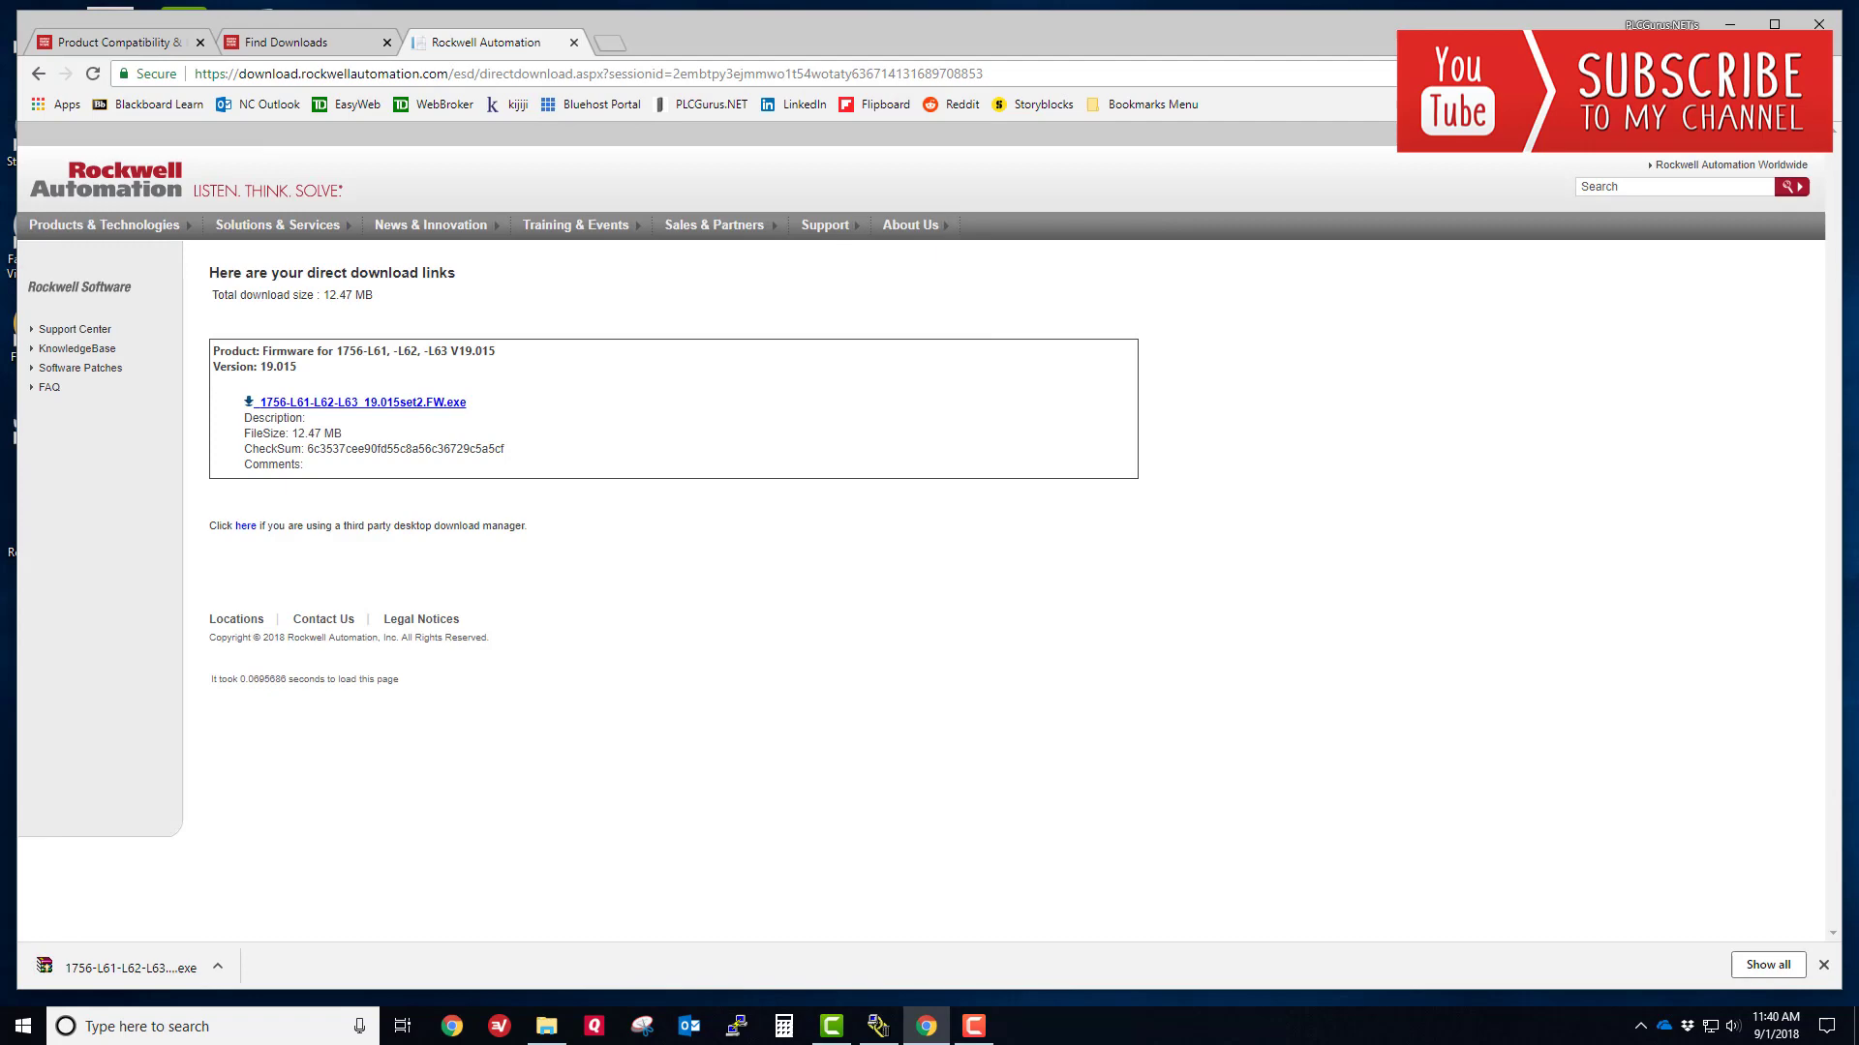
click(1731, 25)
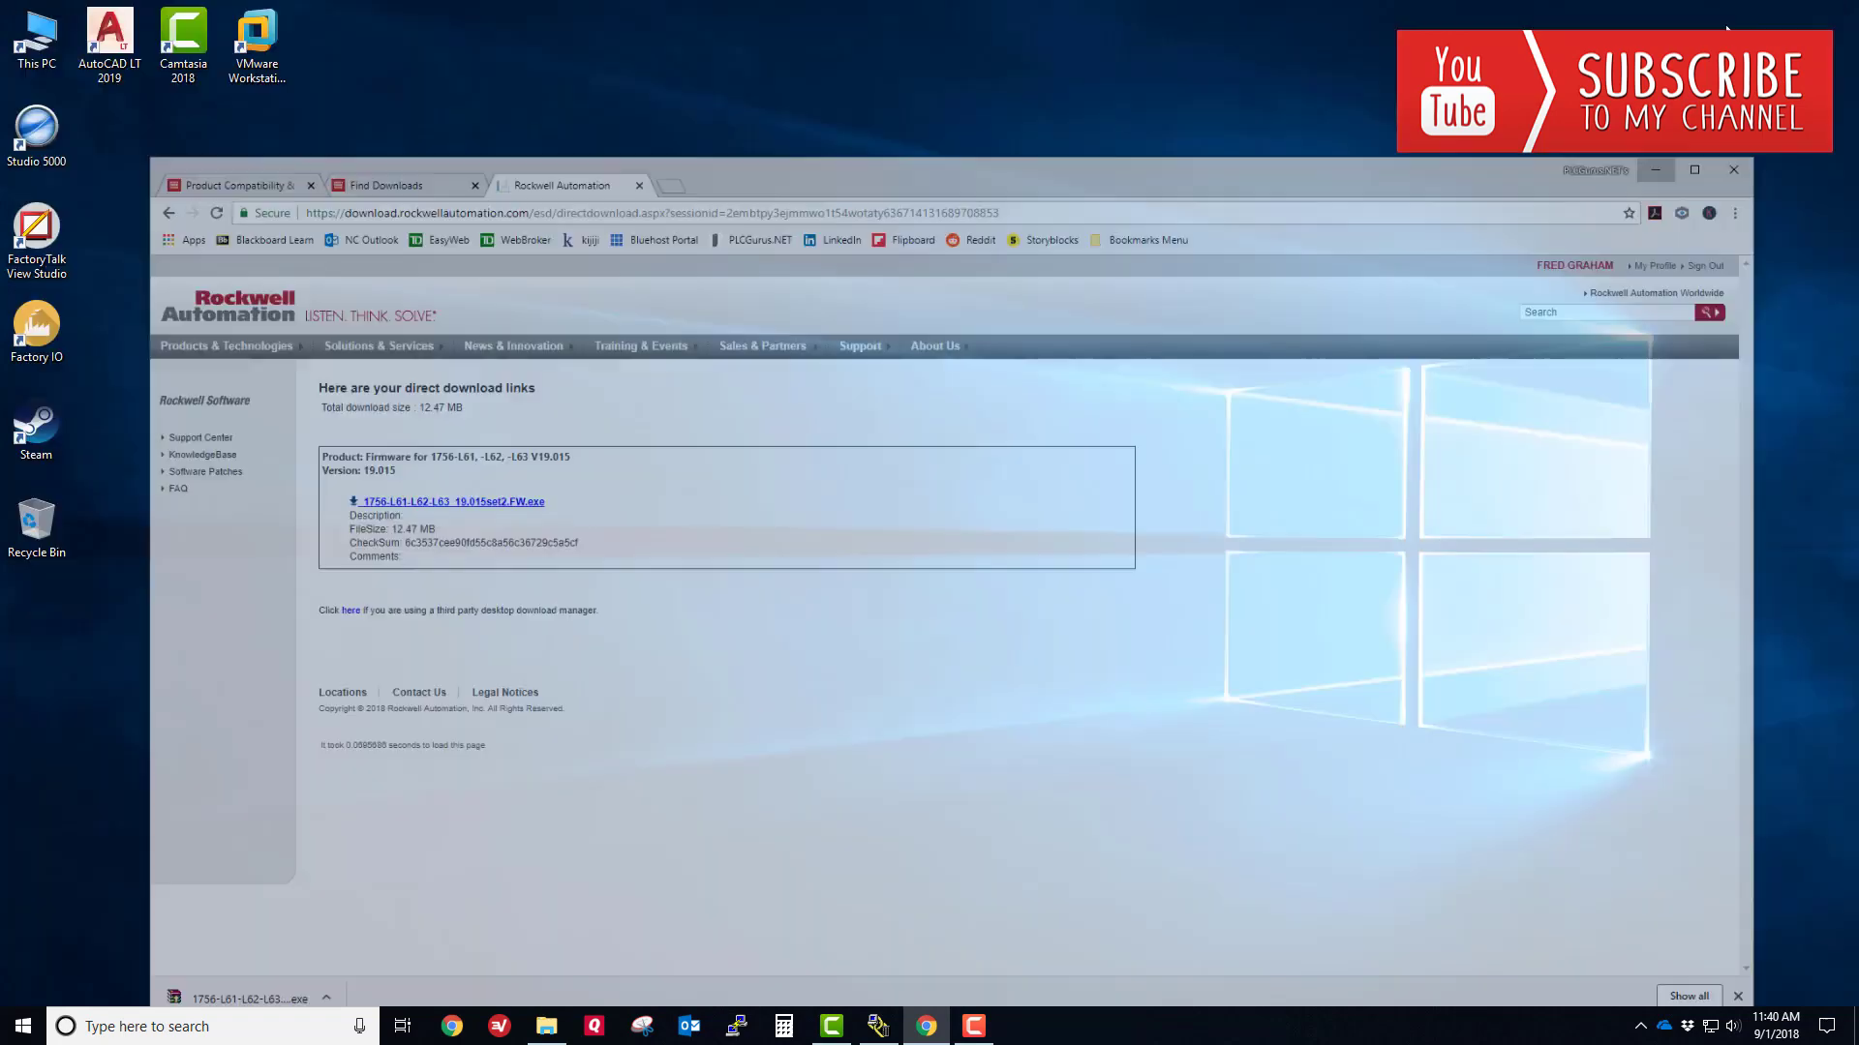
- Run the self-extracting firmware archive in Downloads and extract its zip there
double_click(41, 41)
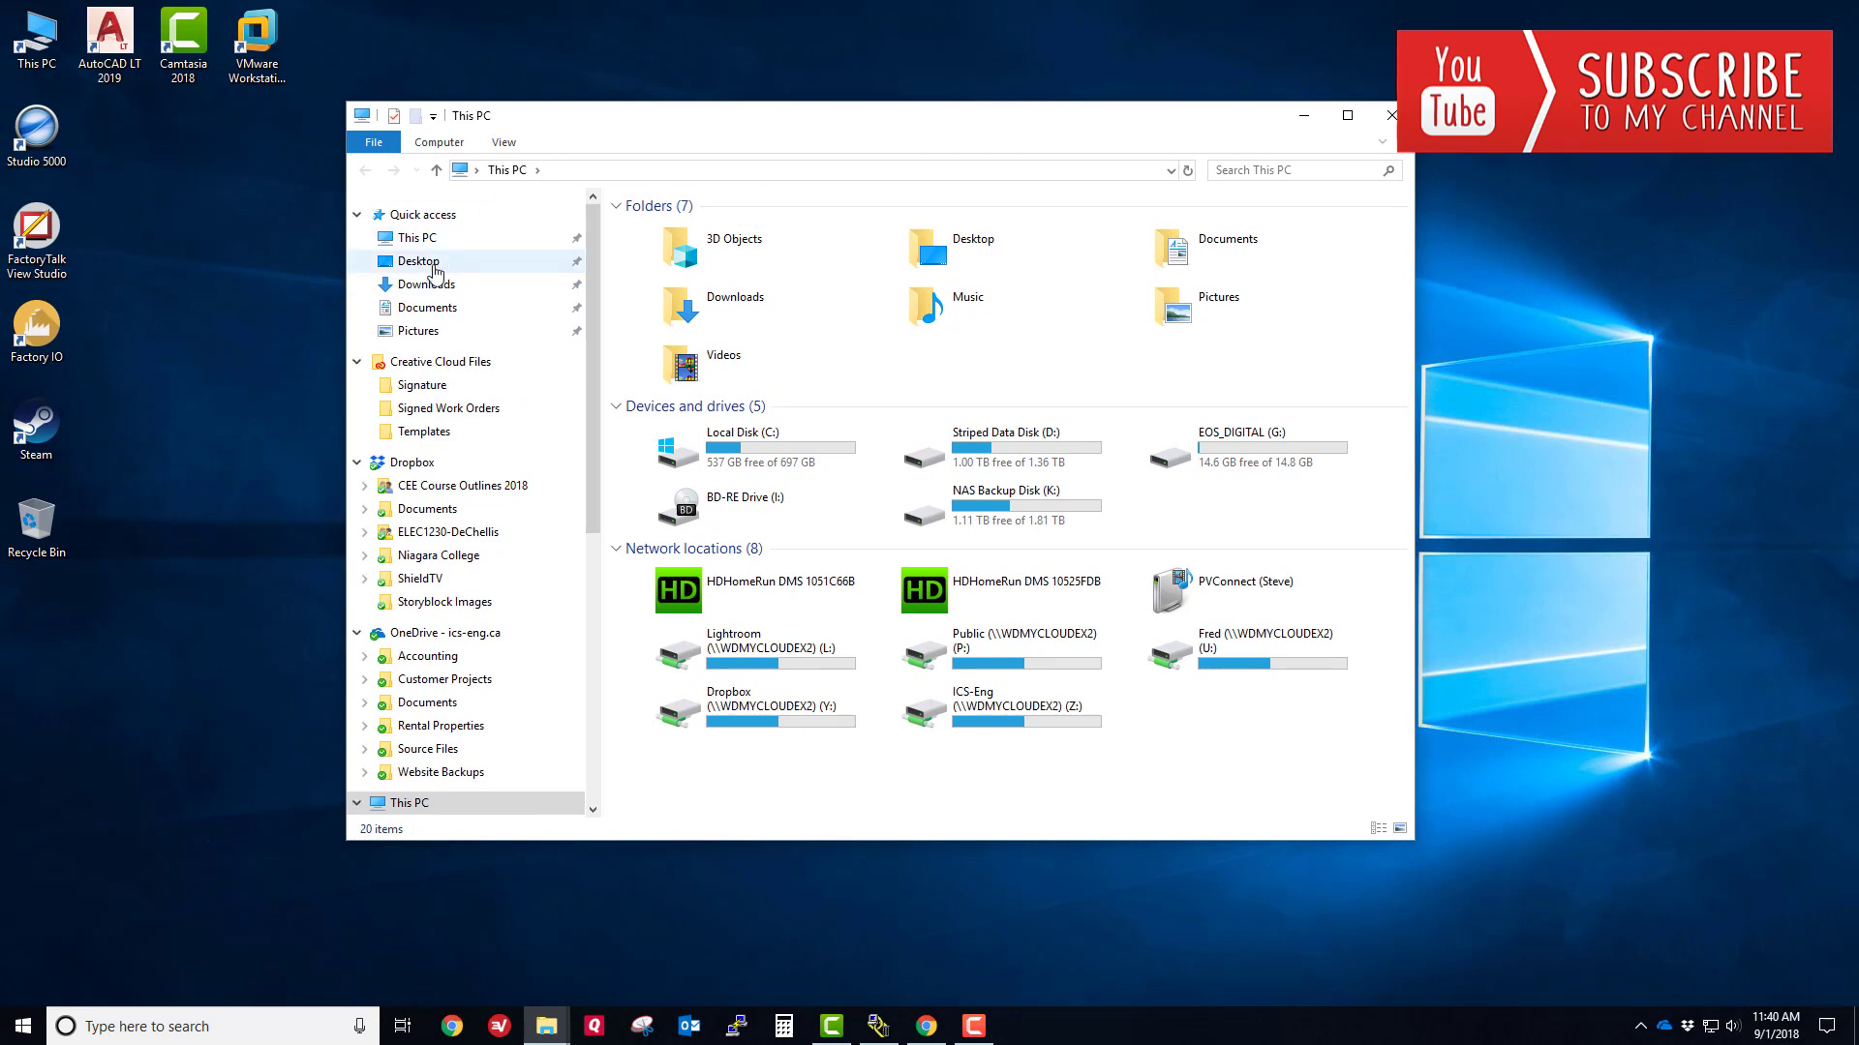
click(426, 285)
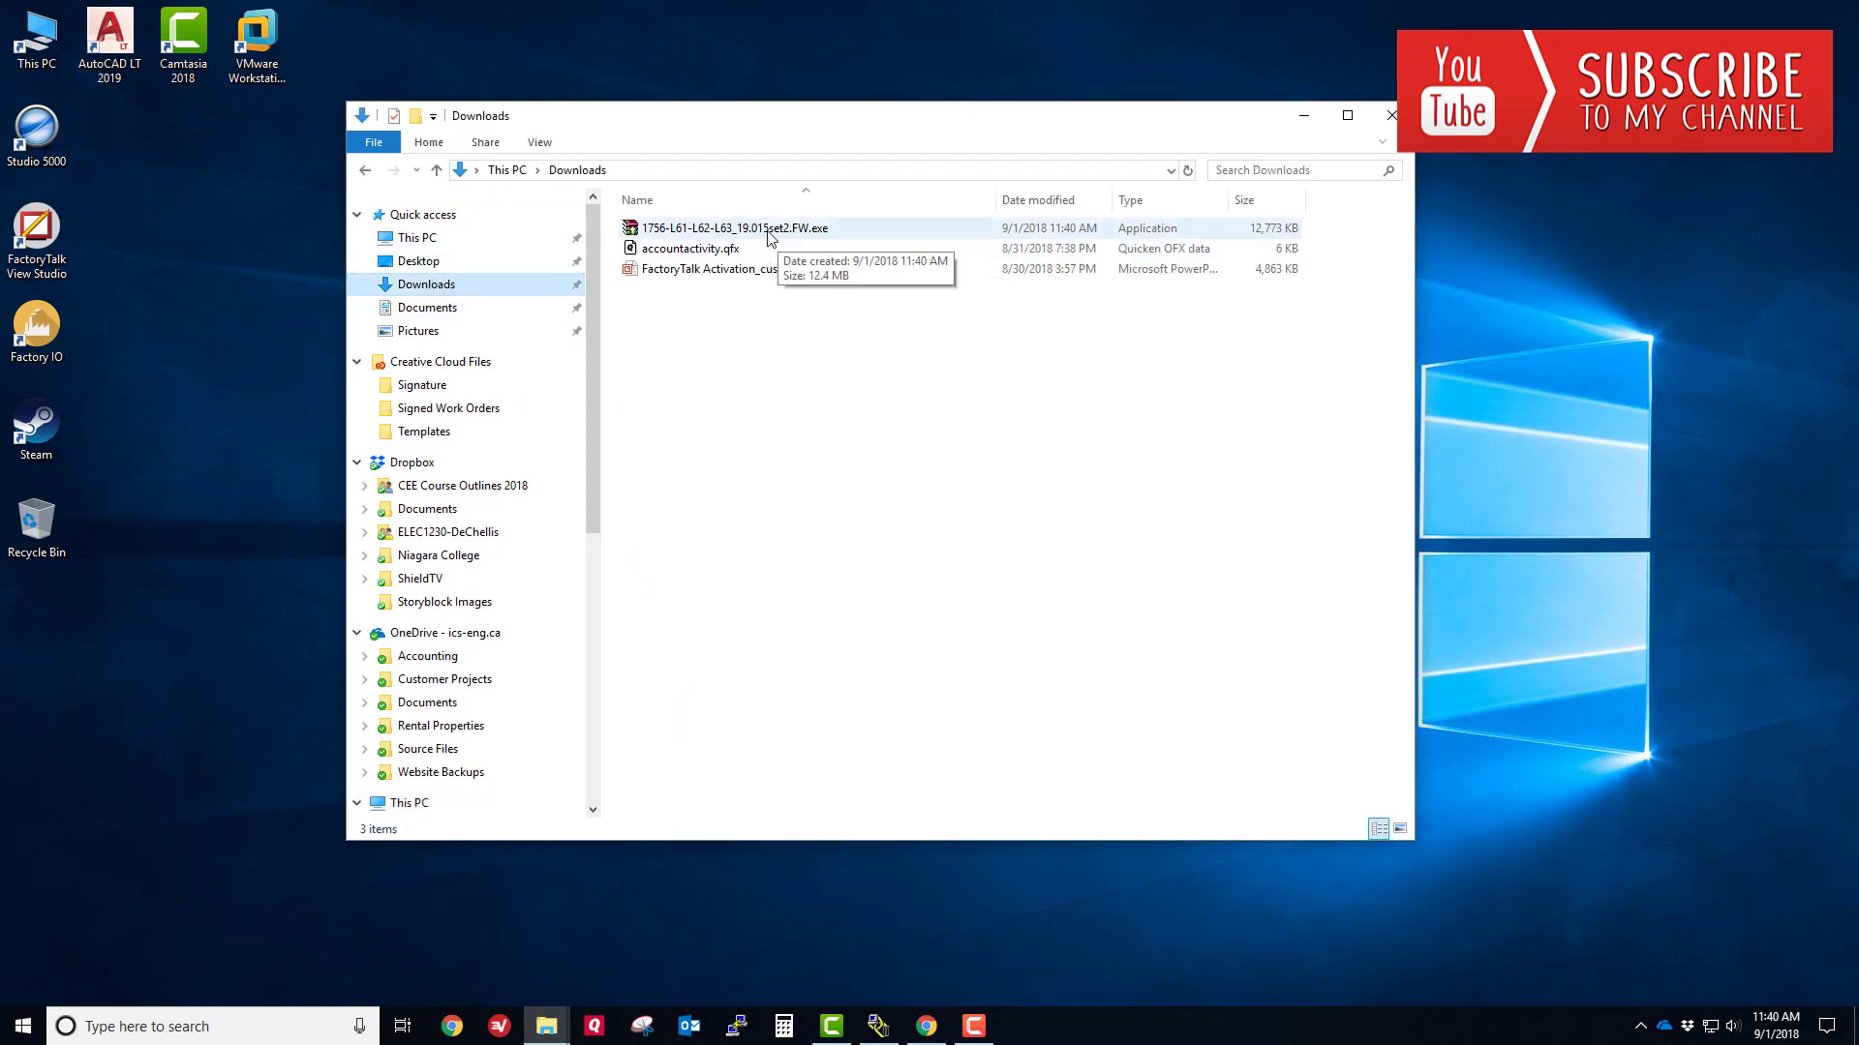
double_click(770, 232)
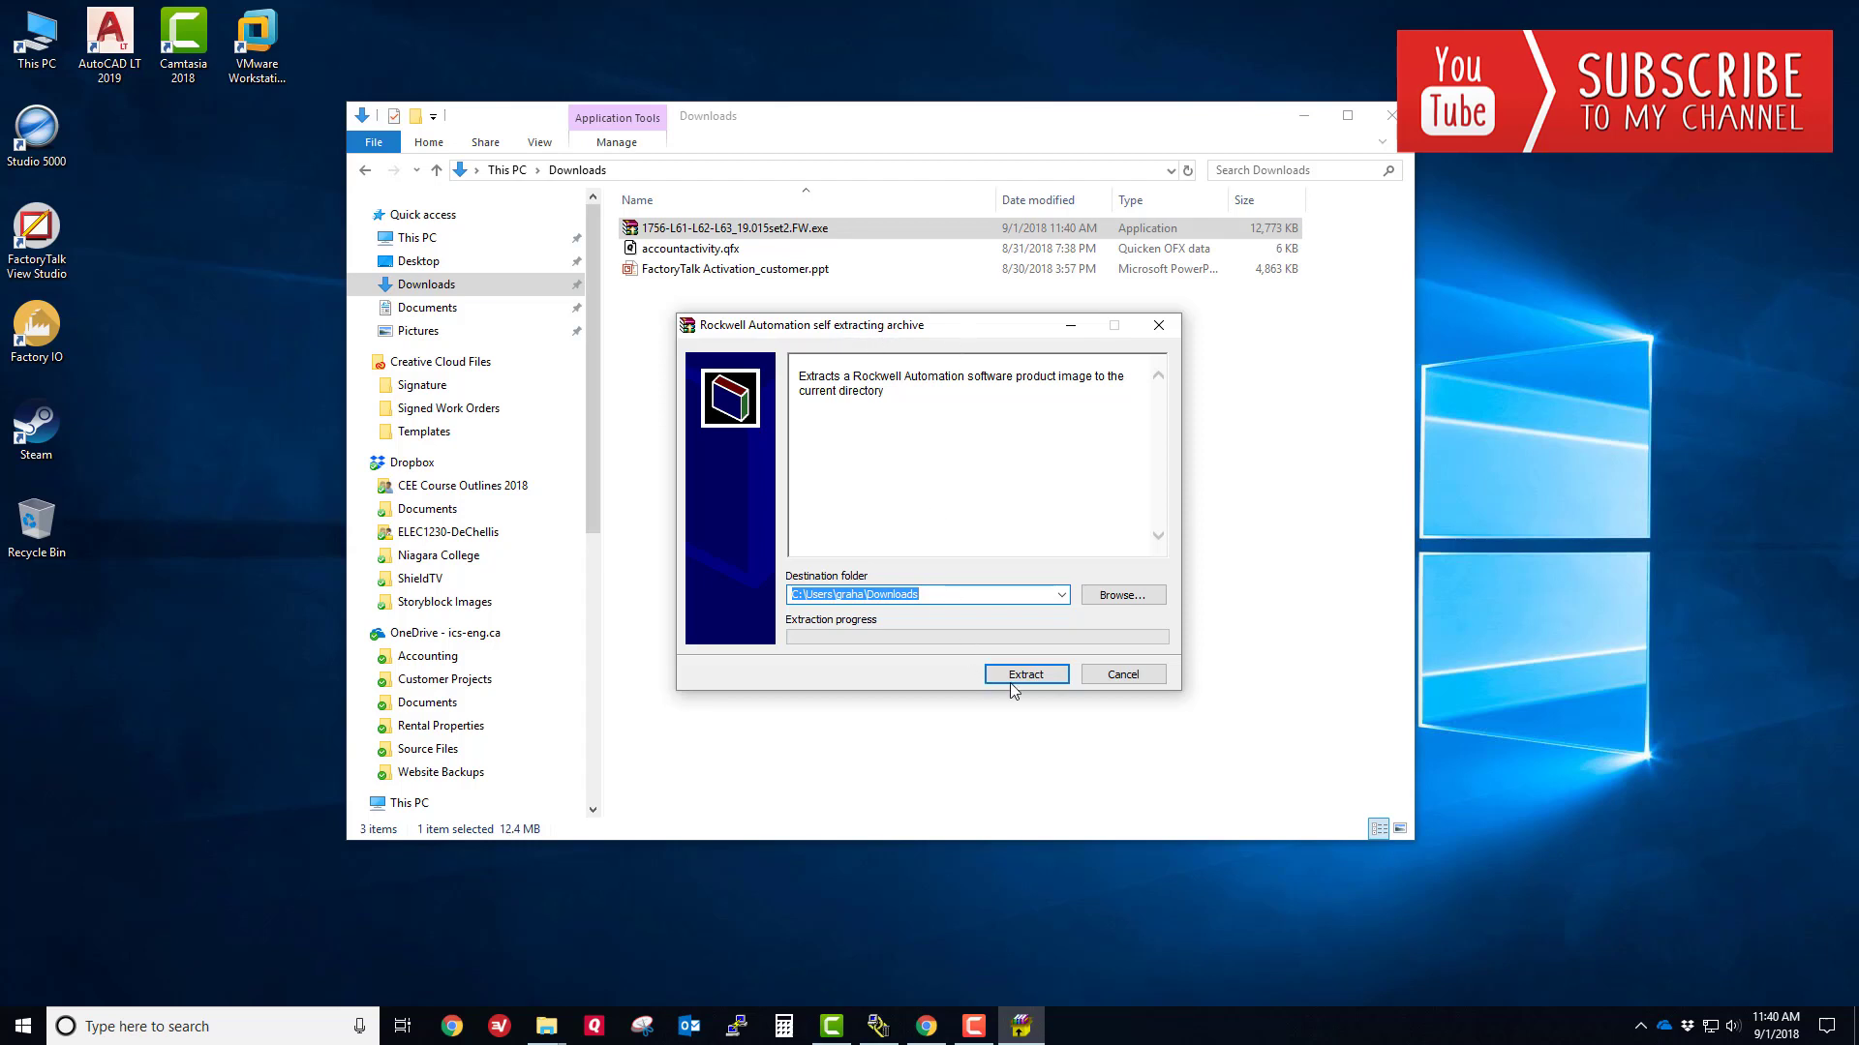
click(1026, 675)
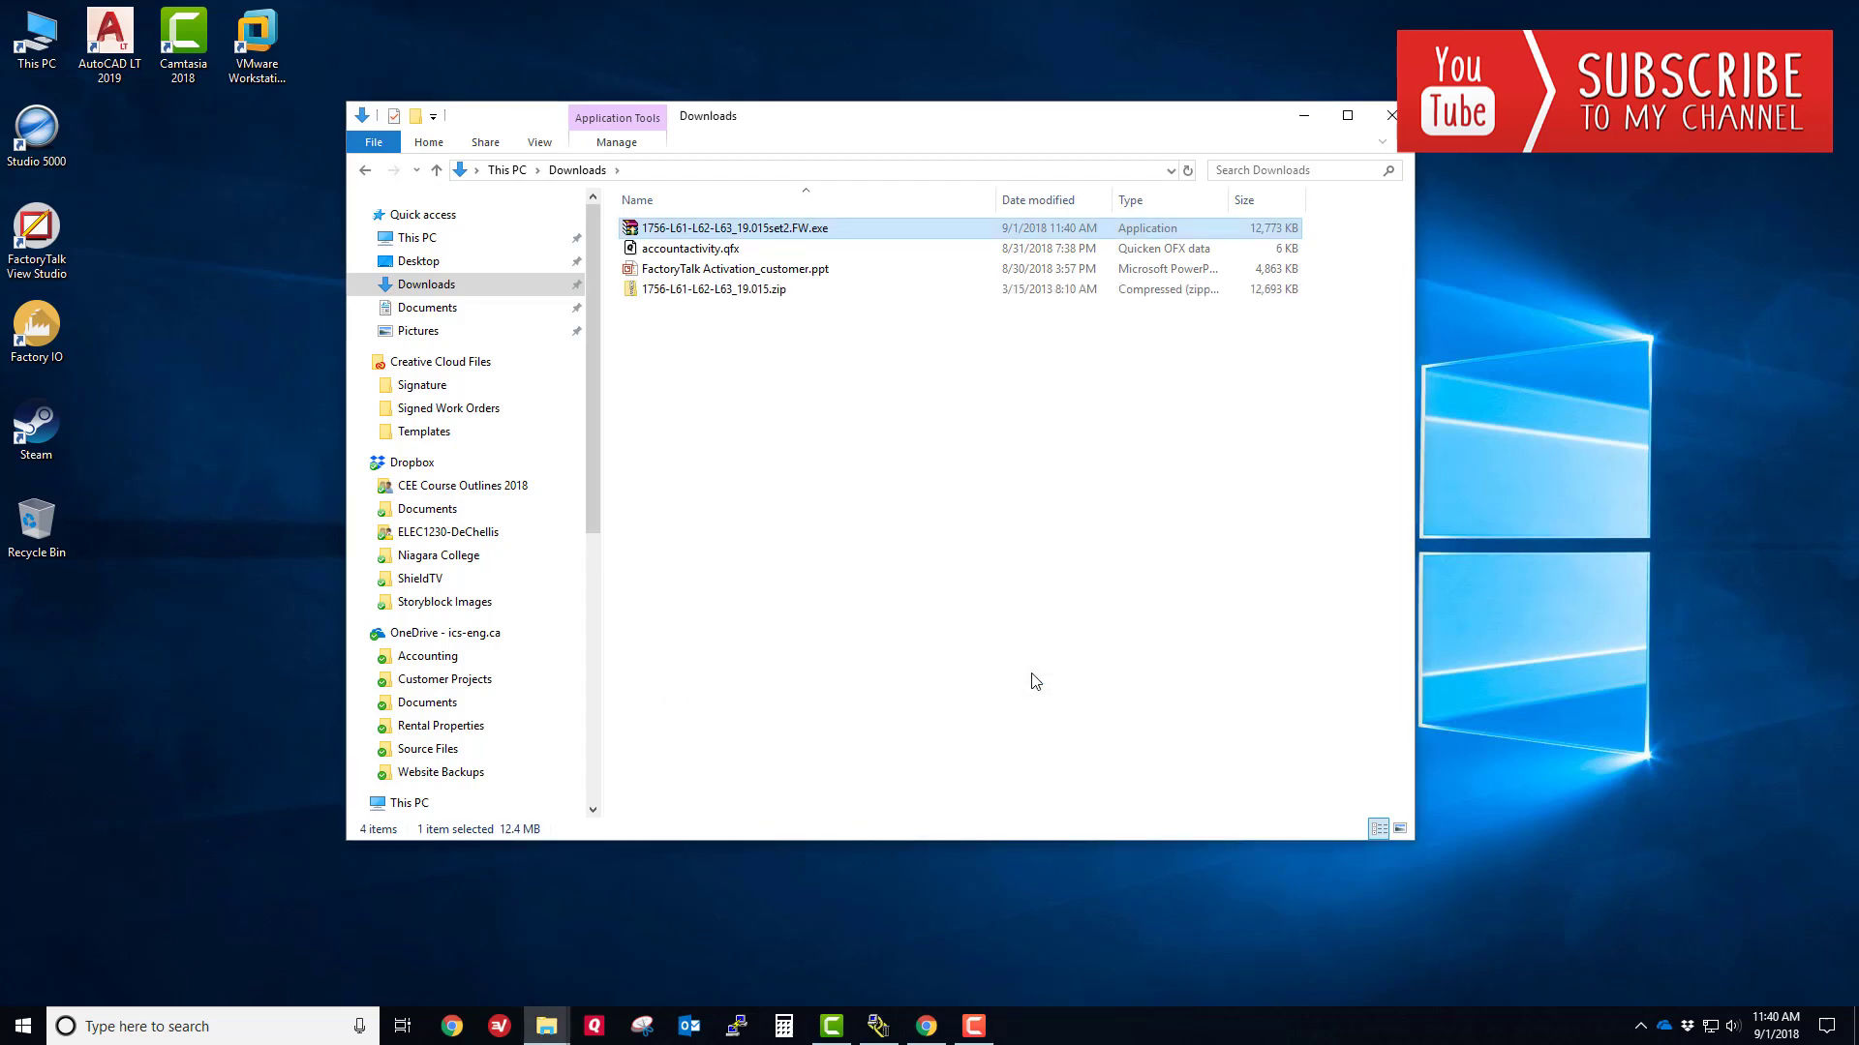
- Extract the zip with 7-Zip into a 1756-L61-L62-L63_19.015 folder and open it
double_click(714, 290)
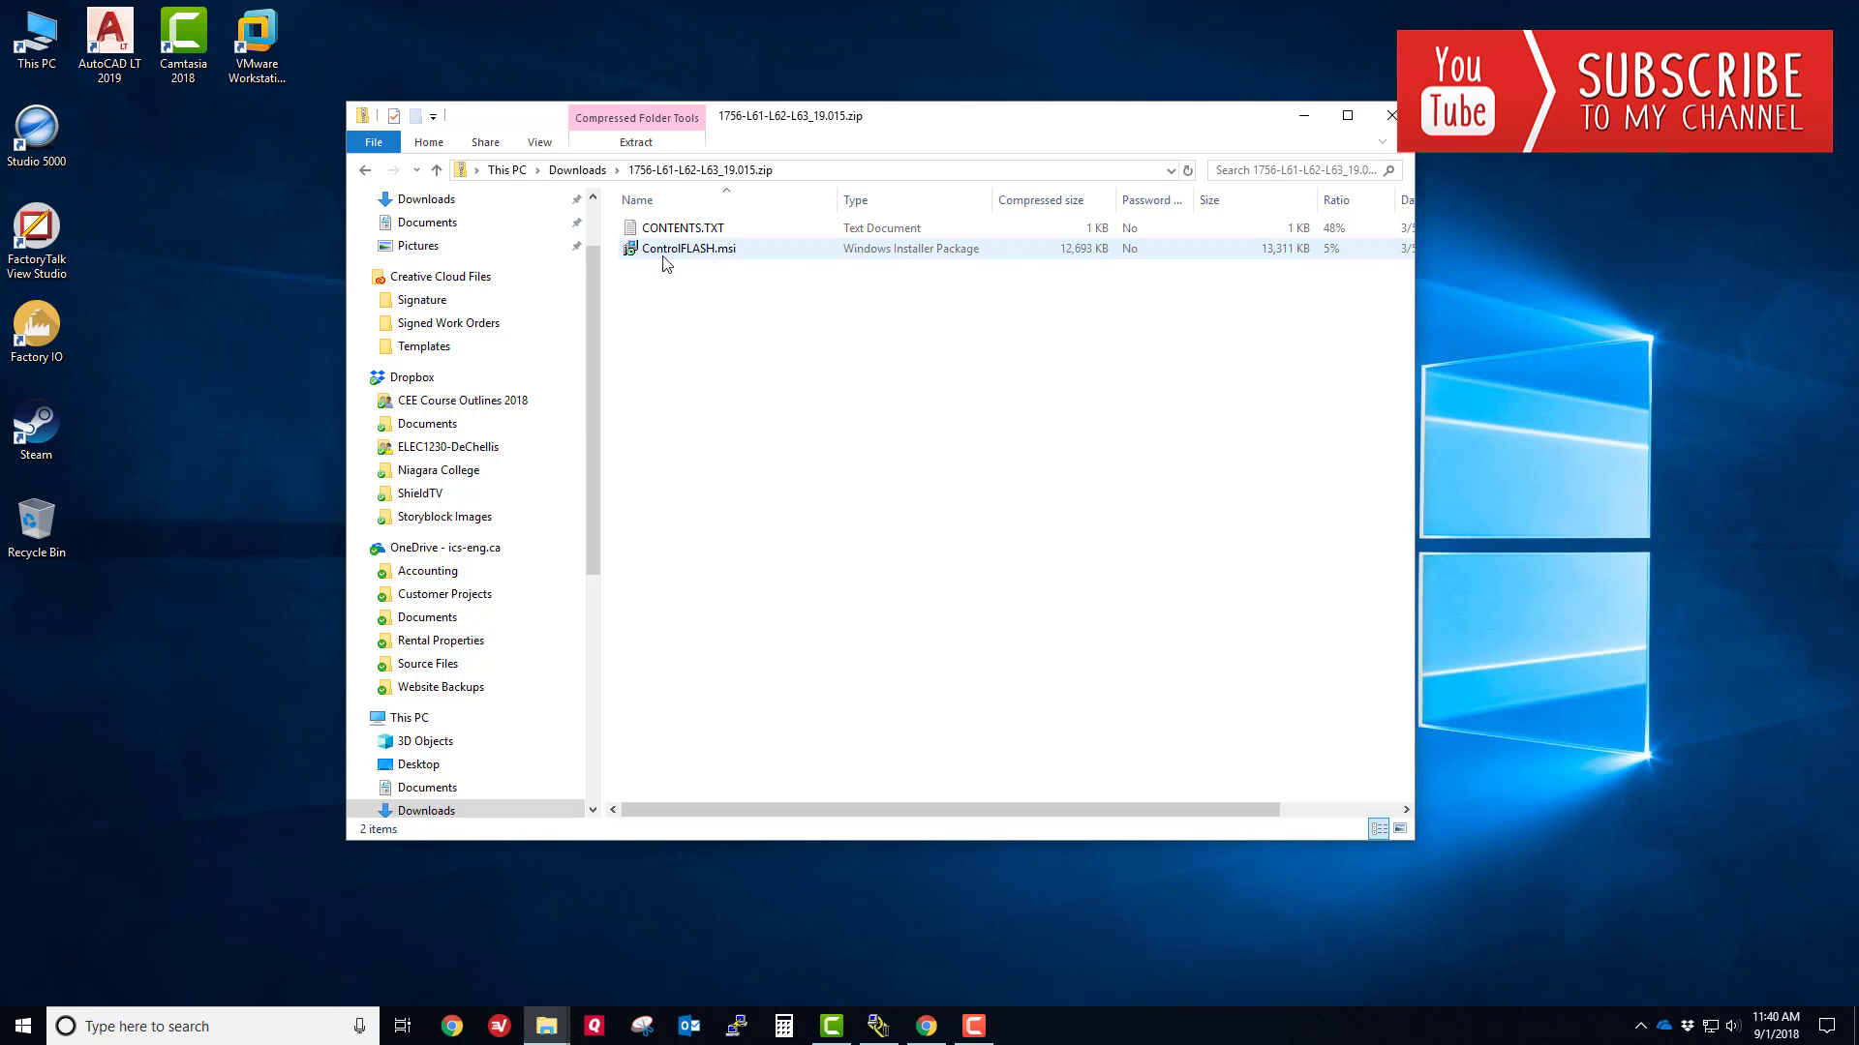
key(alt+Left)
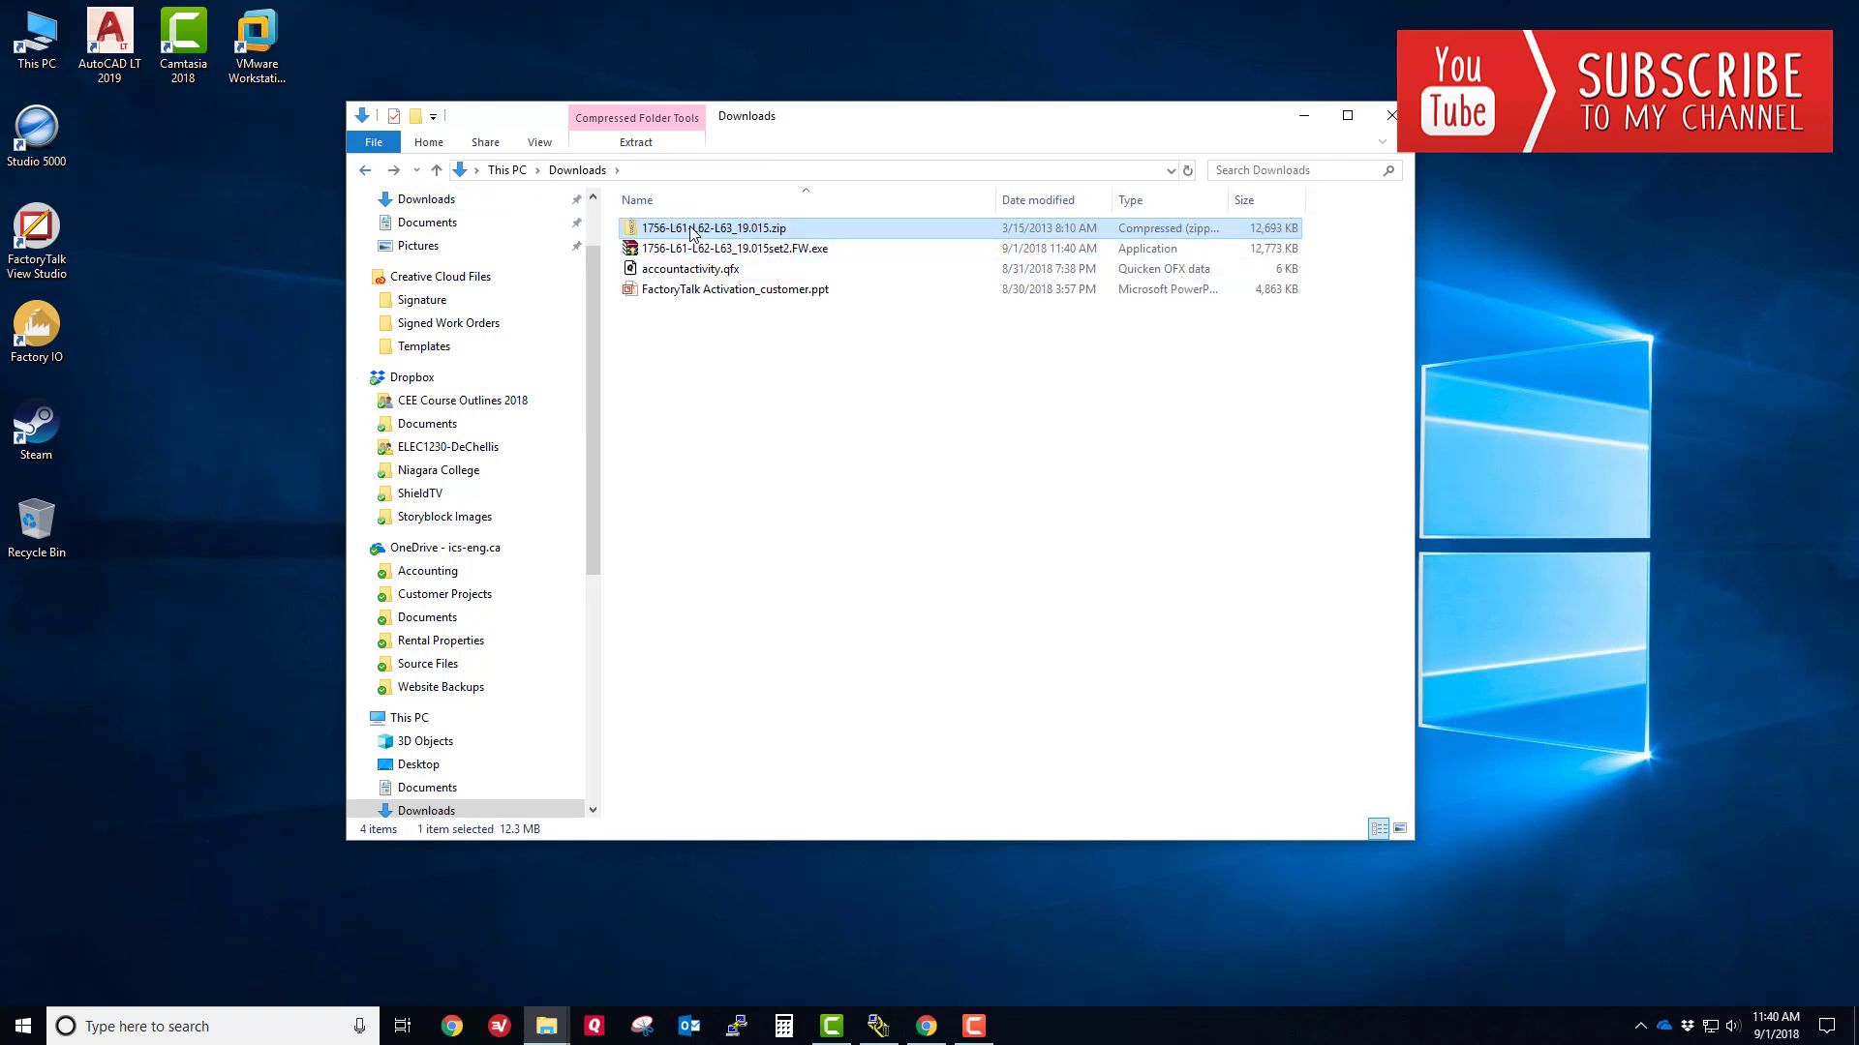
right_click(699, 232)
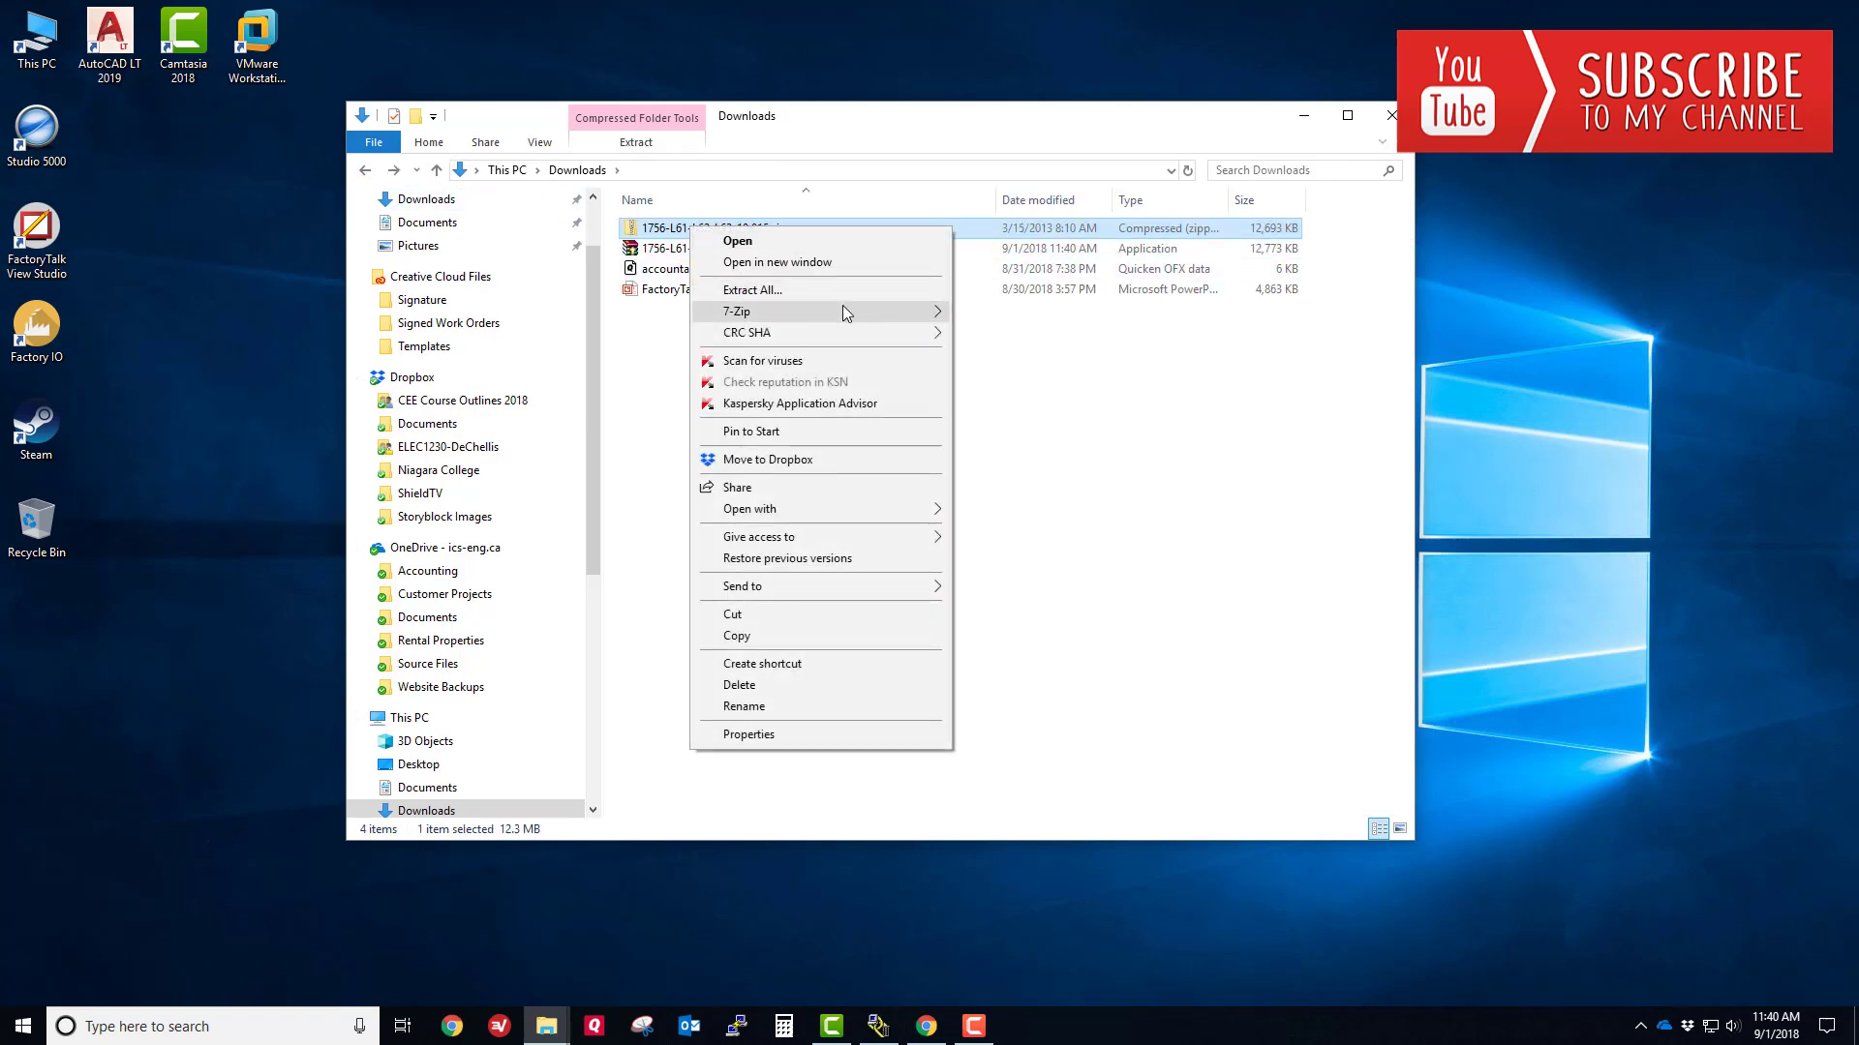
mouse_move(873, 306)
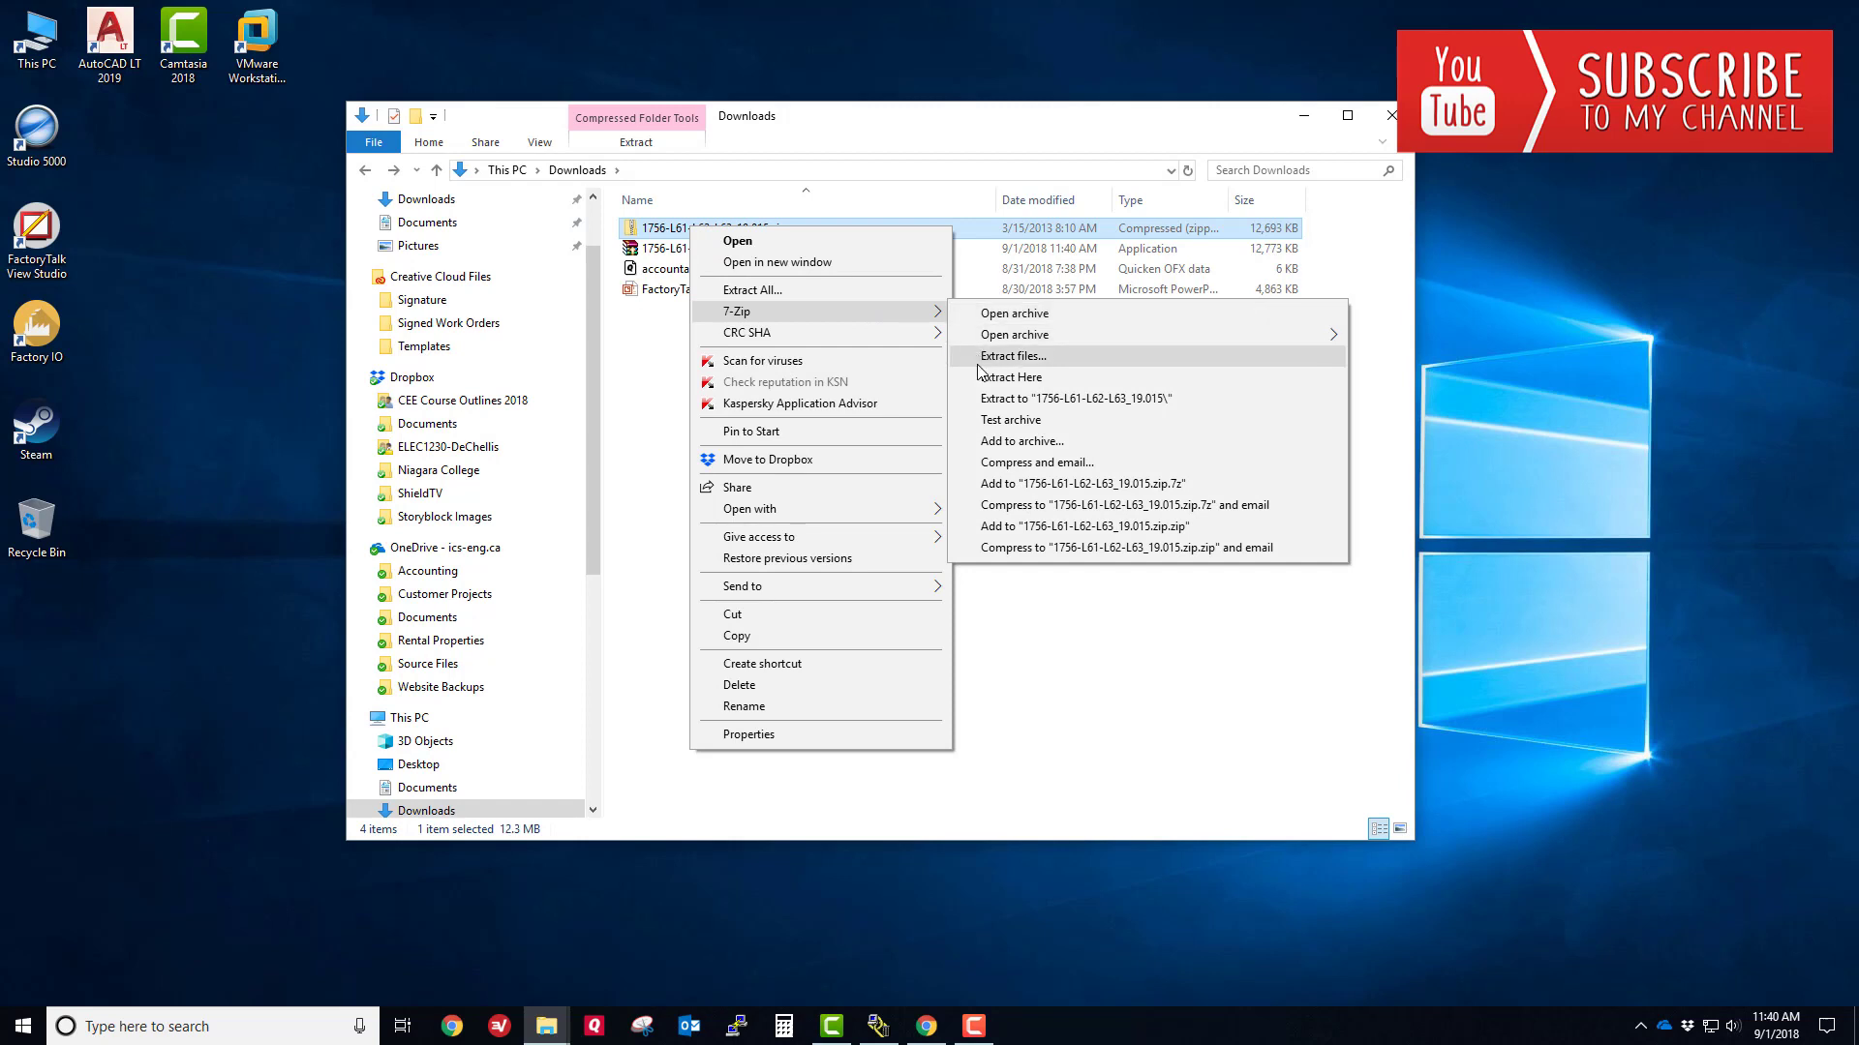
click(982, 399)
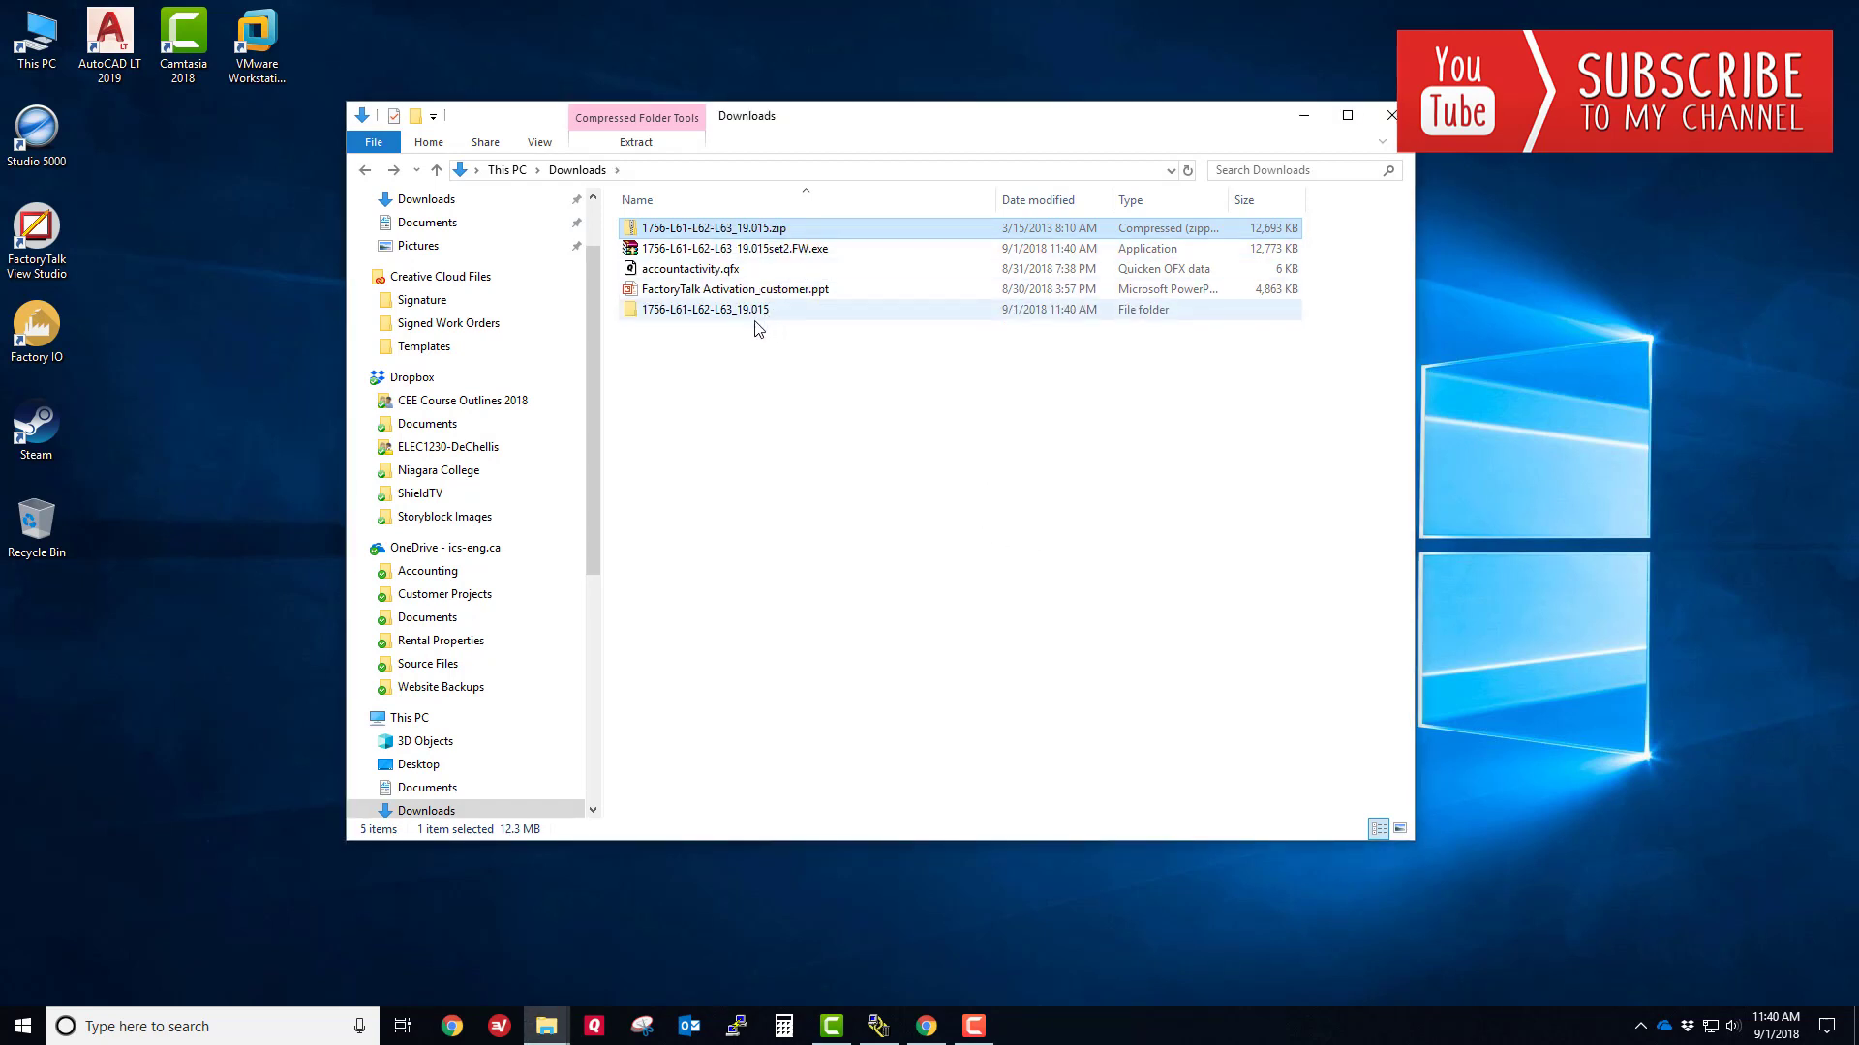
double_click(734, 311)
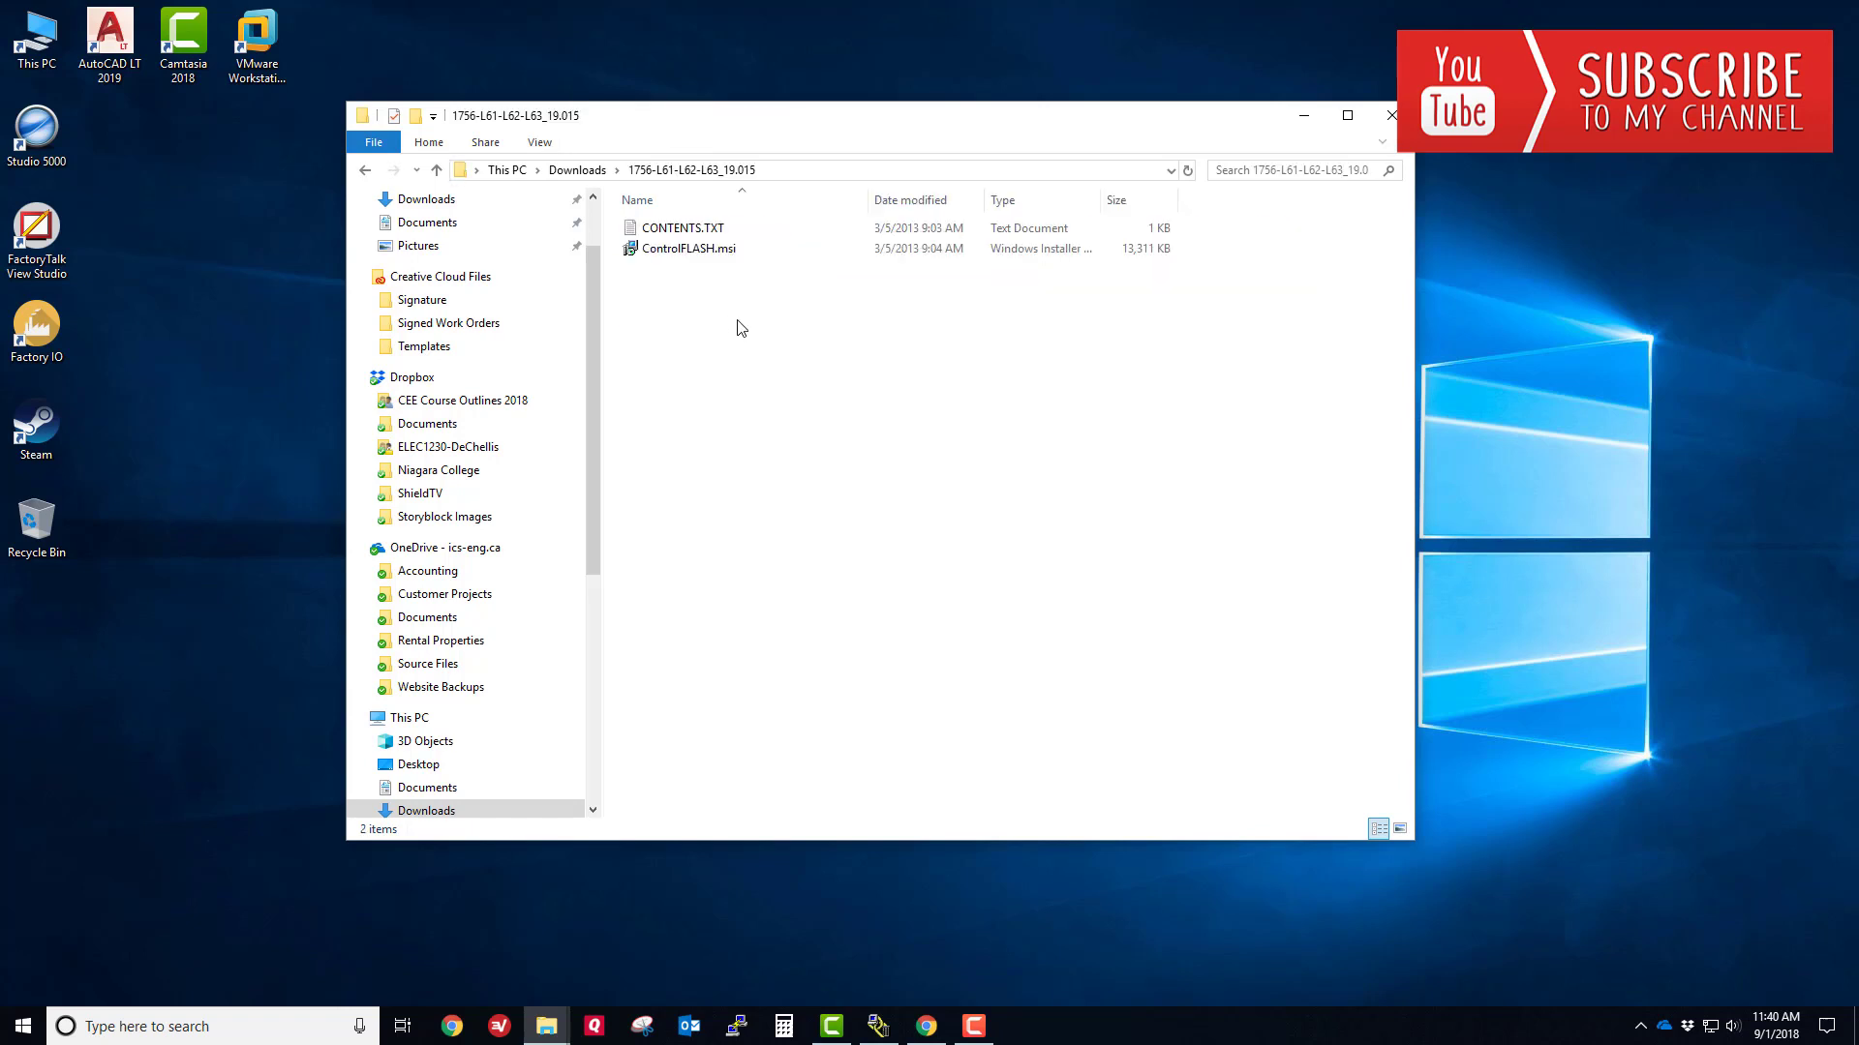
- Run ControlFLASH.msi, approve the permission prompt and finish installing ControlFLASH 13.01.00 with launch enabled
double_click(675, 254)
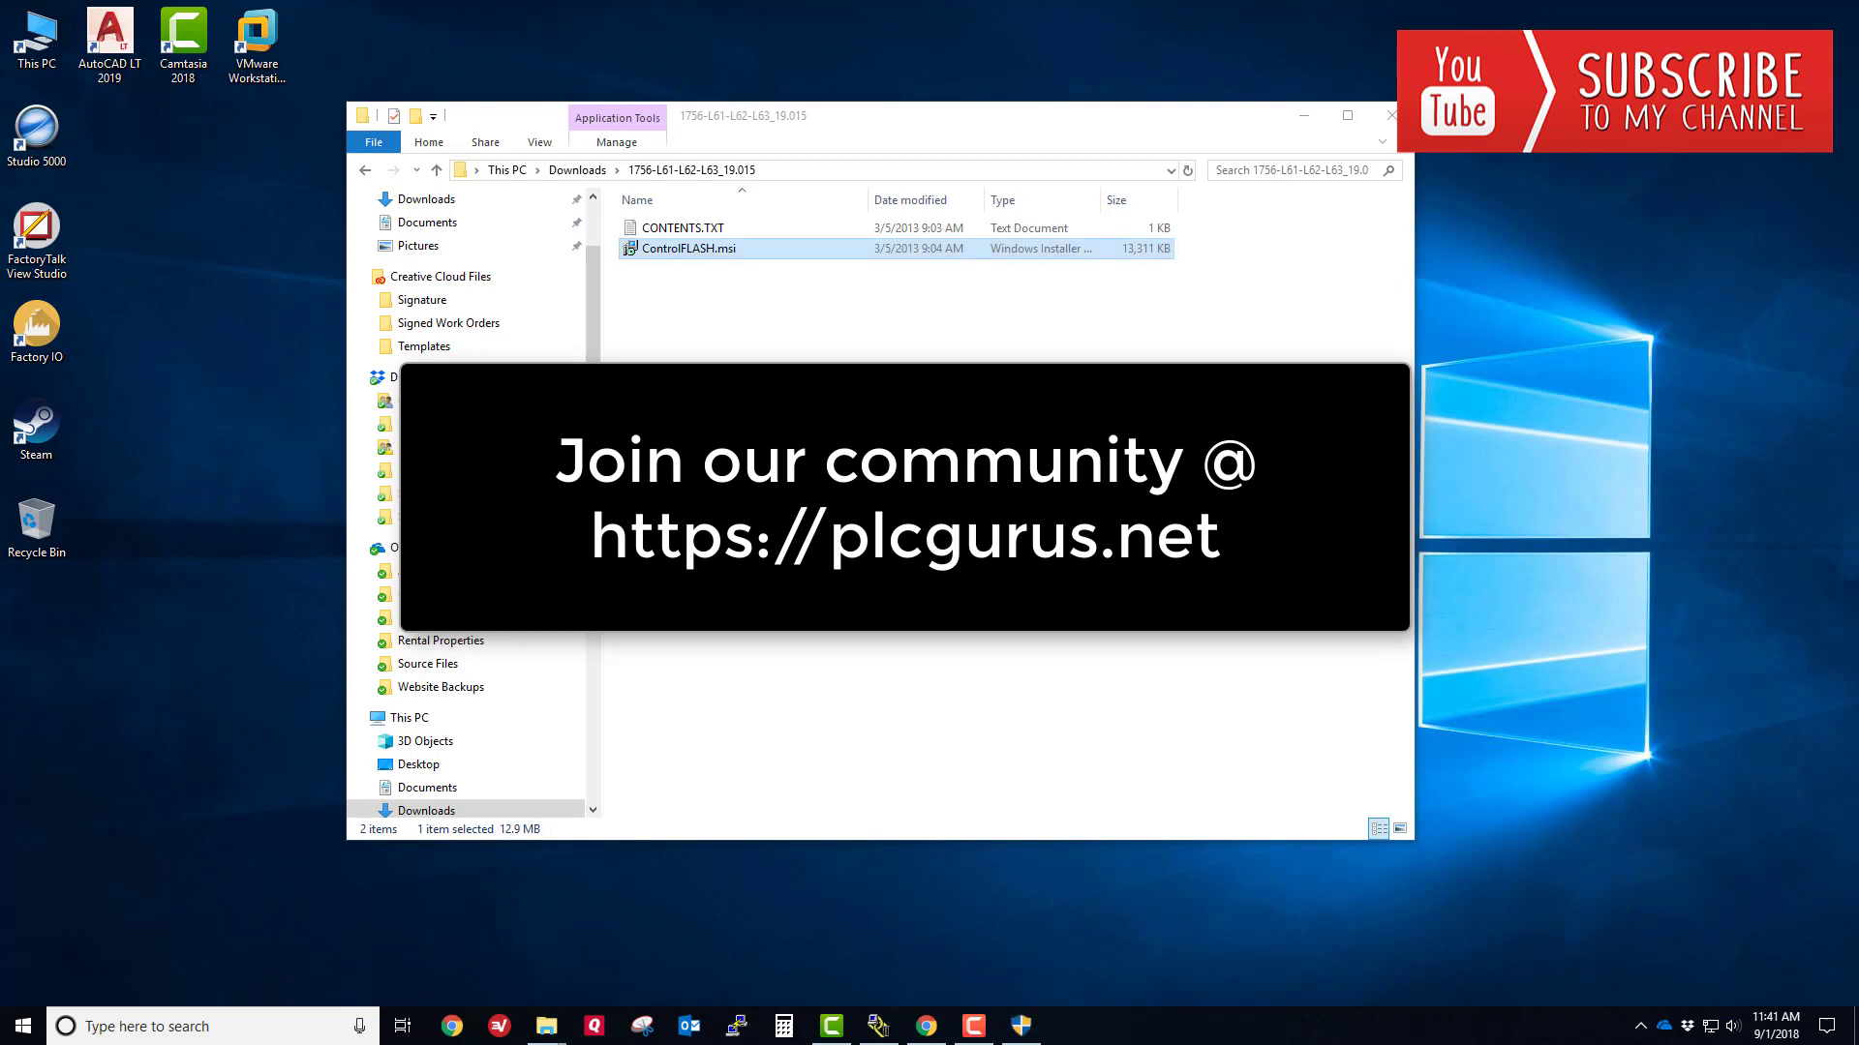
click(1018, 1027)
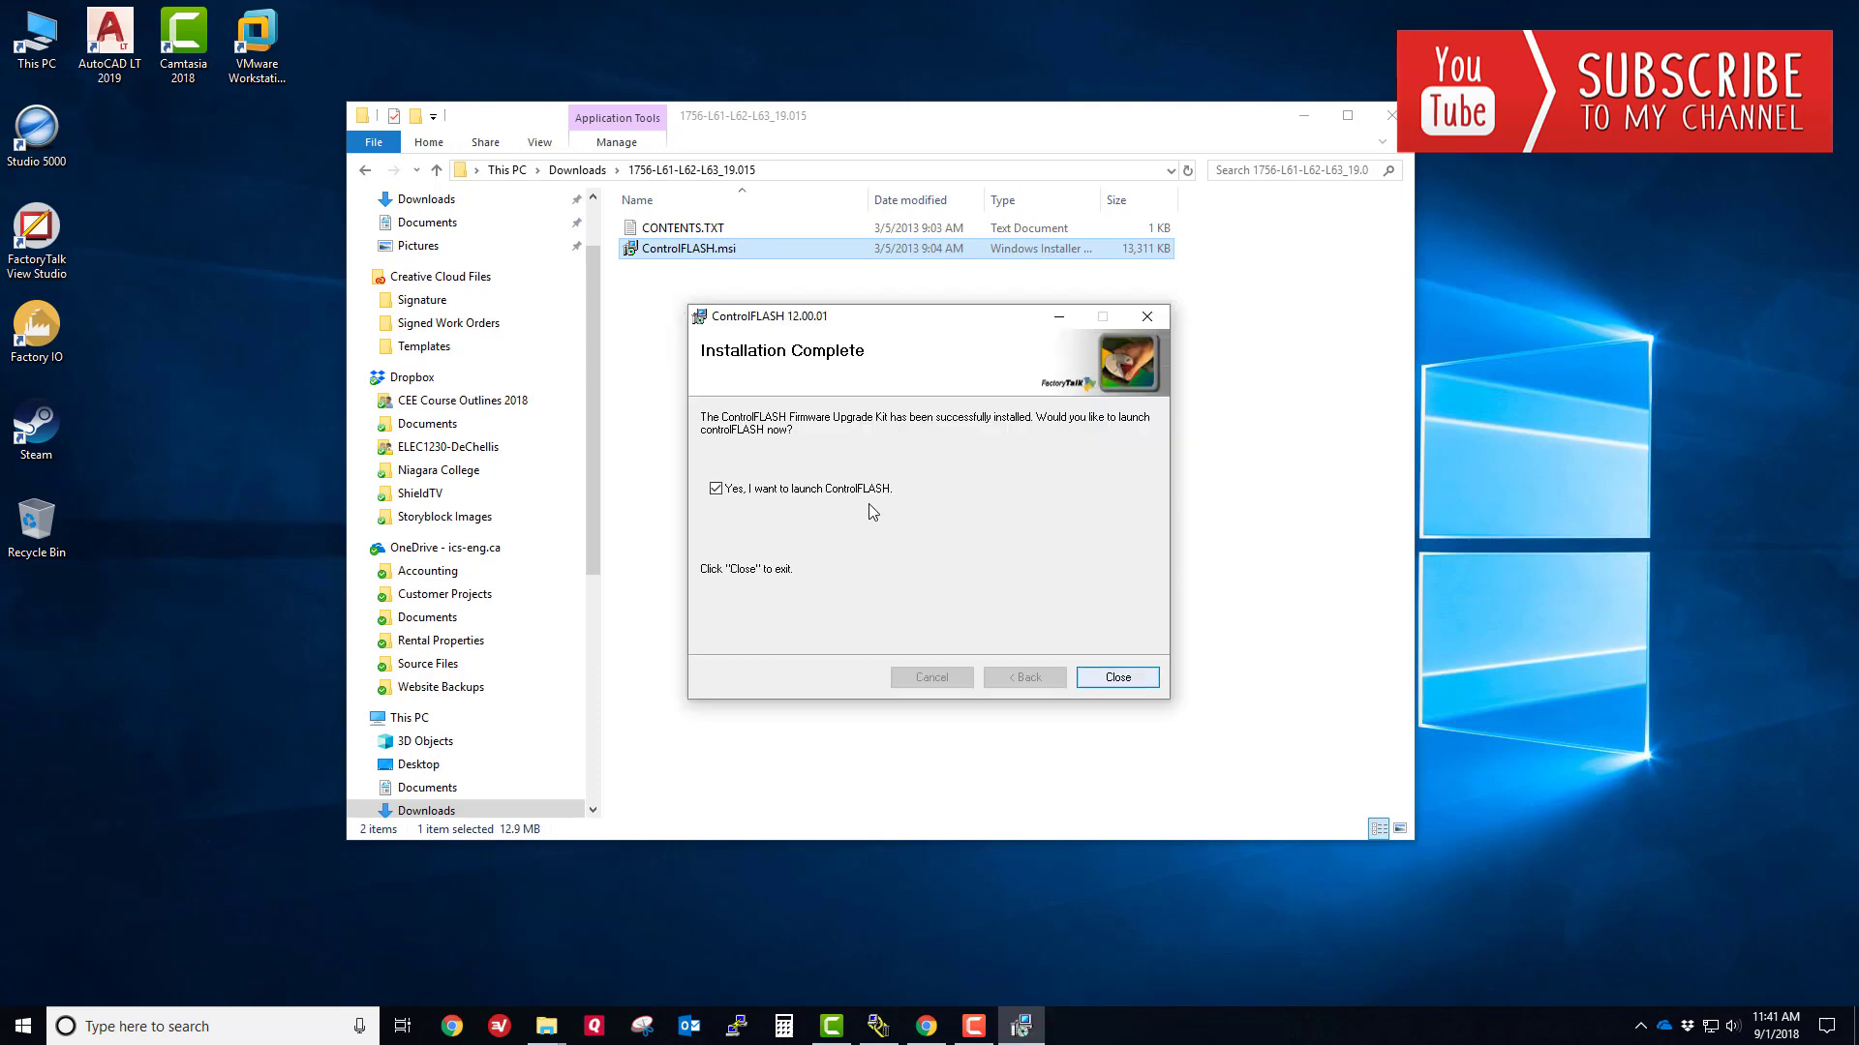
click(1113, 677)
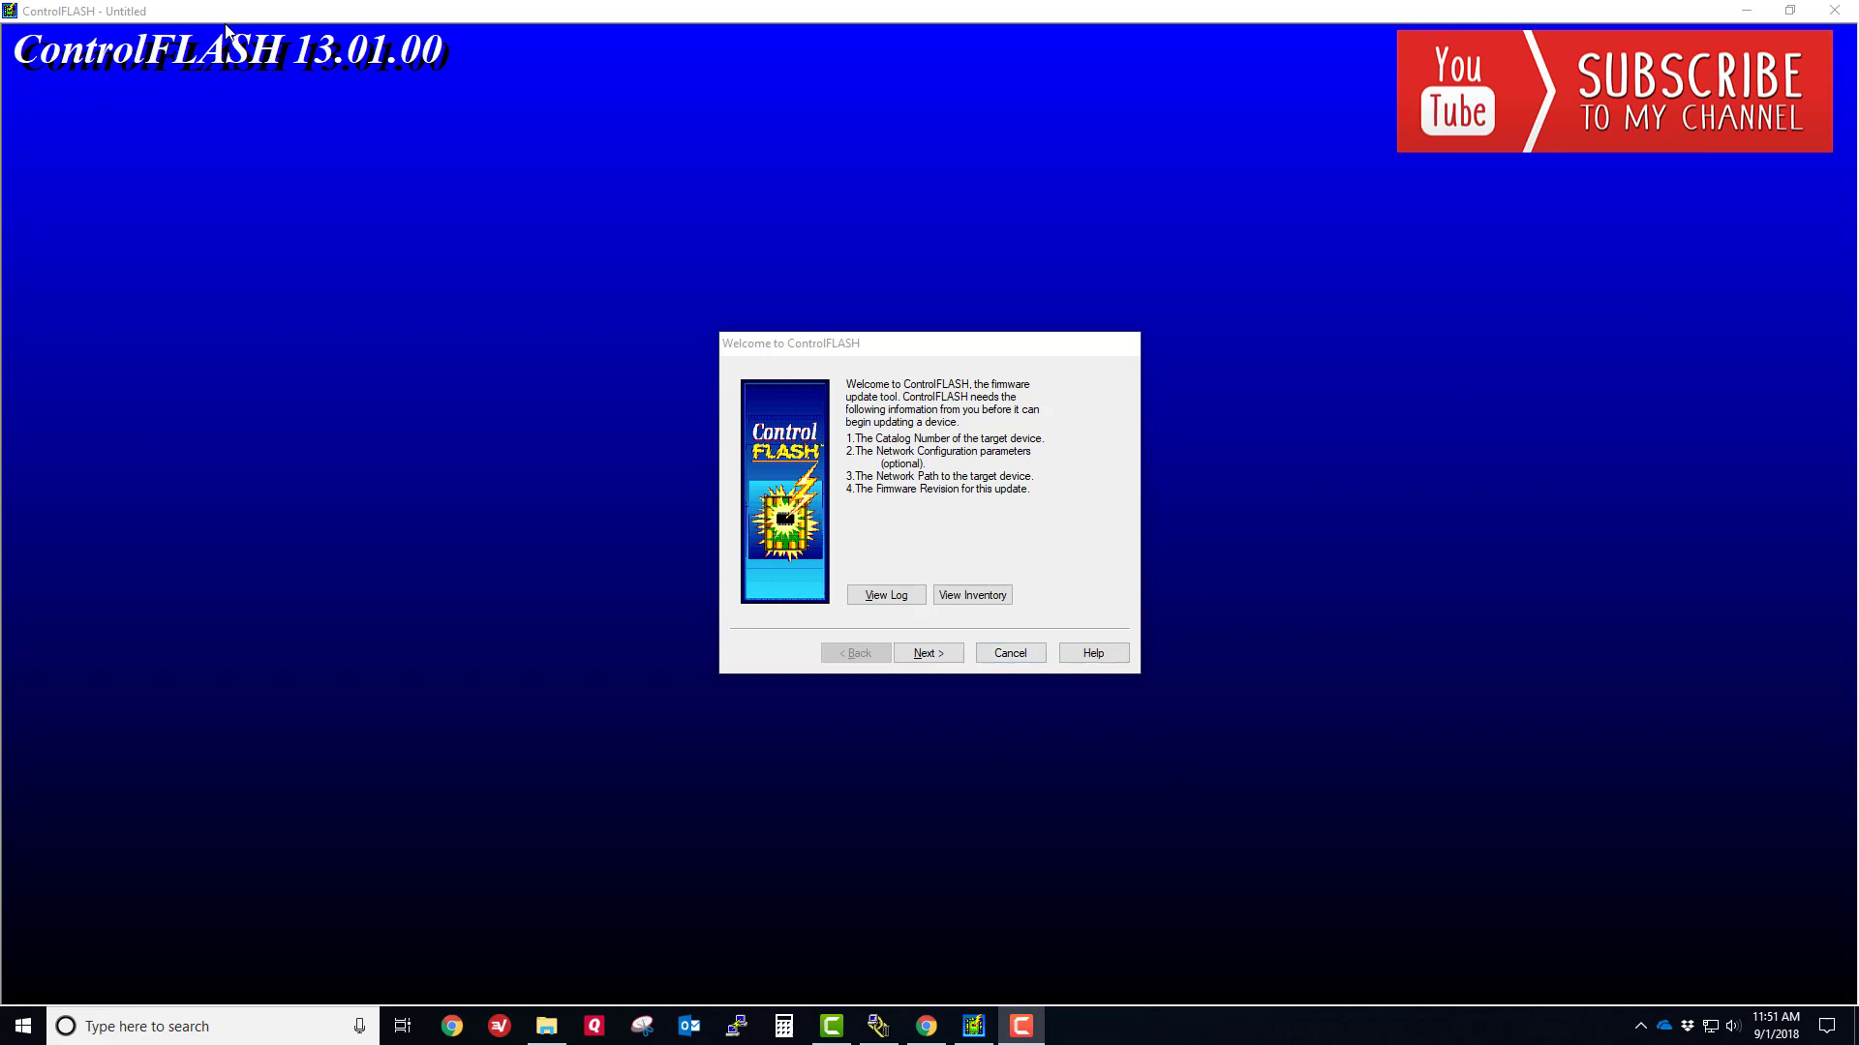
- Cancel the ControlFLASH wizard, relaunch it by searching 'contro', then cancel and close it again
click(1015, 653)
click(987, 553)
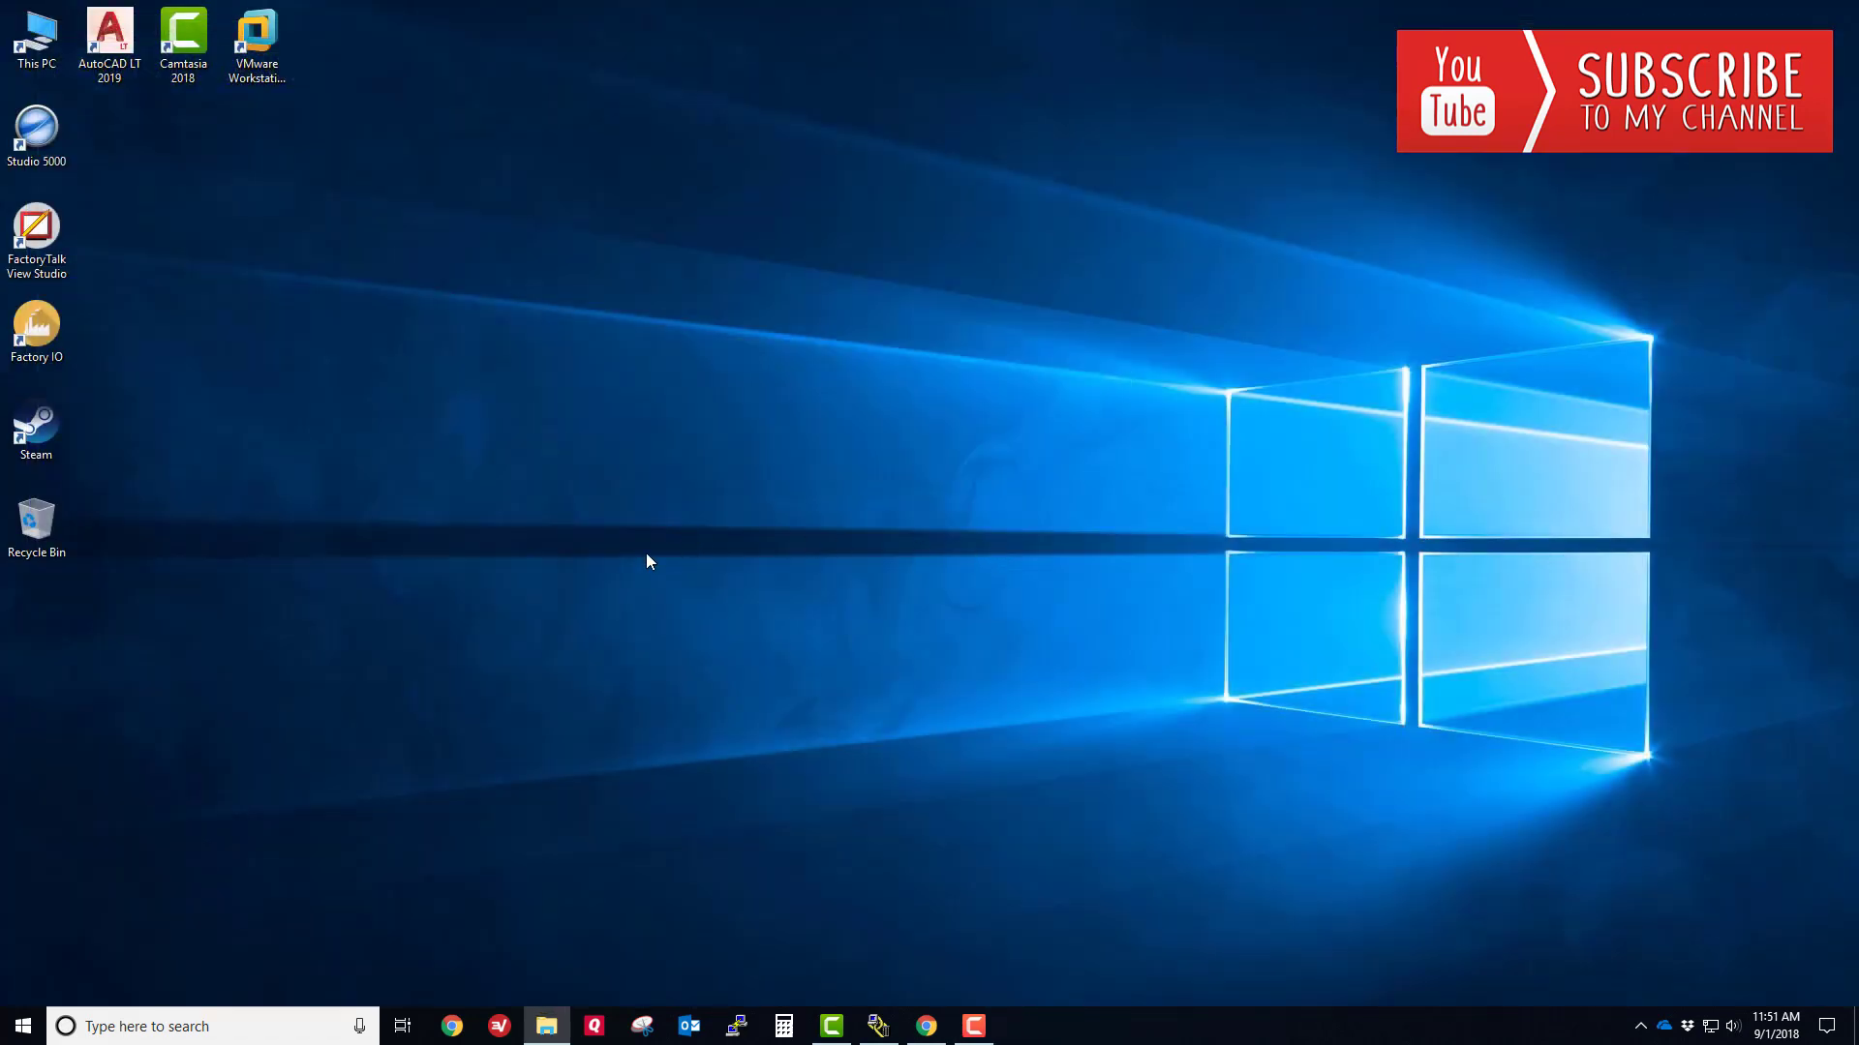
click(139, 1024)
text(contro)
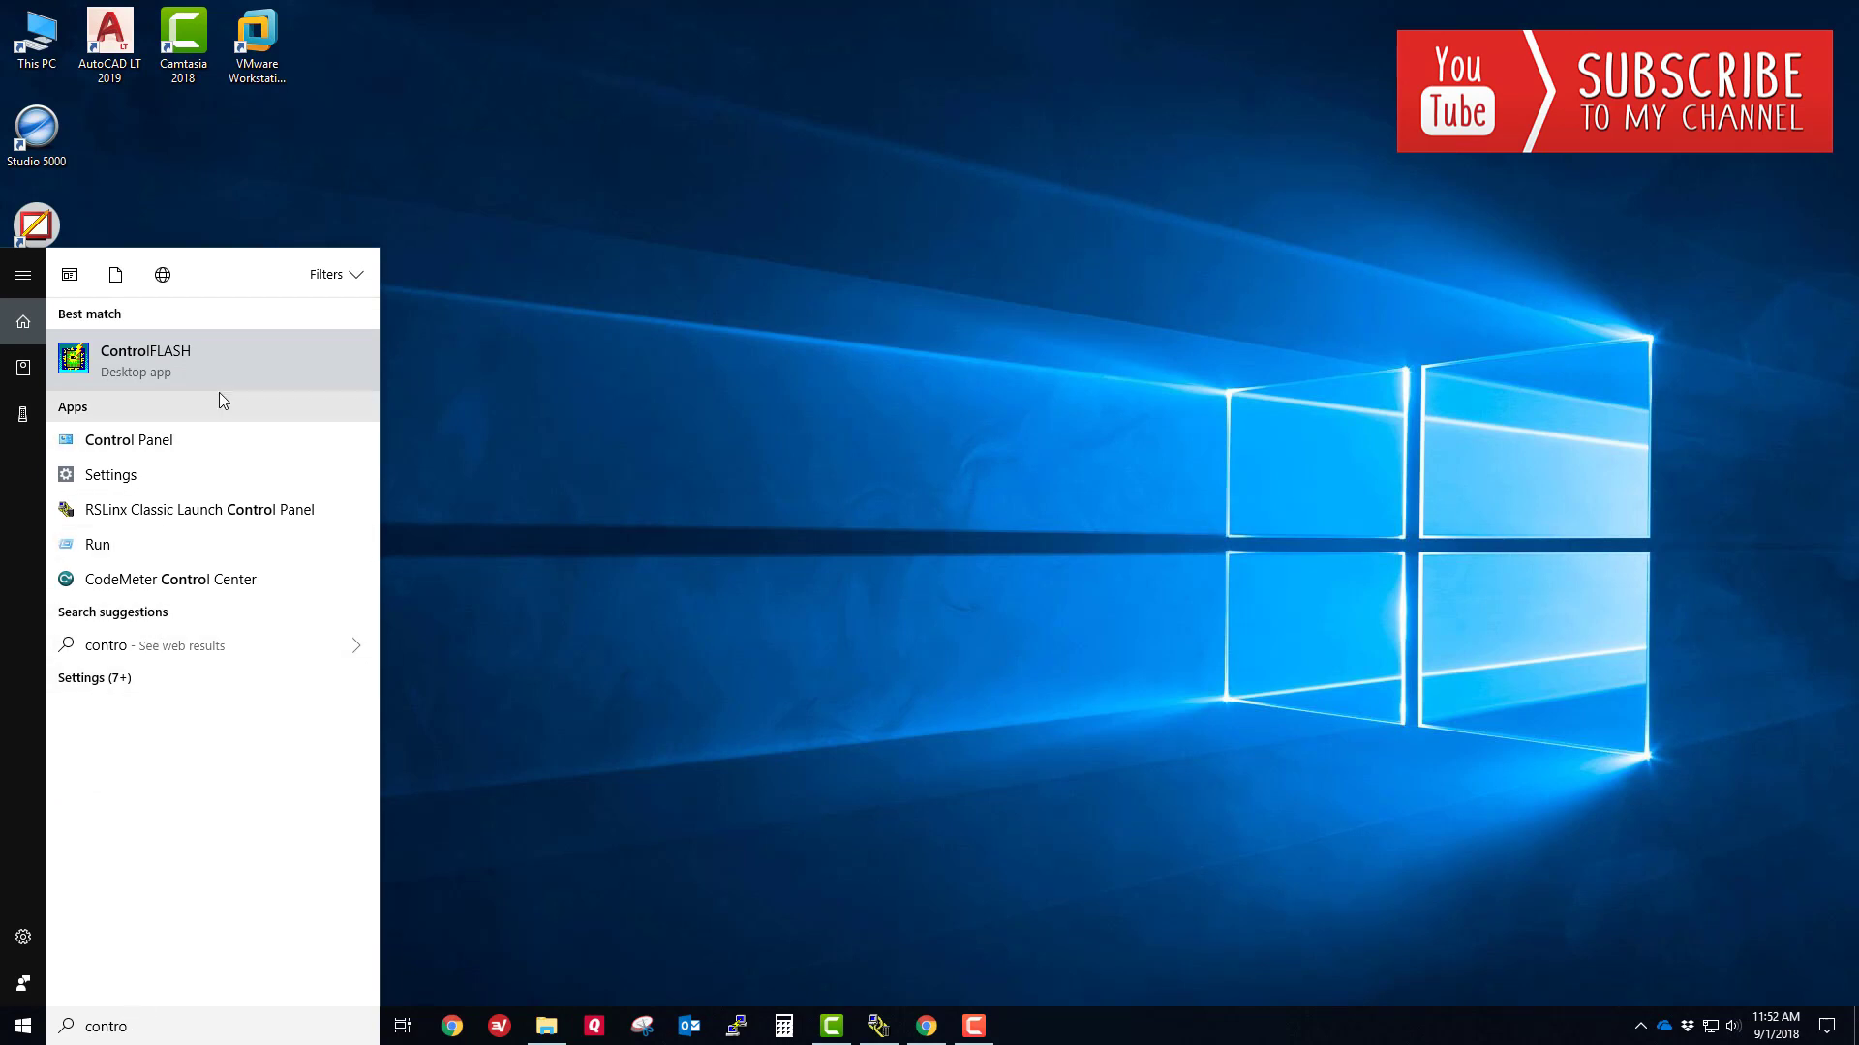
click(178, 360)
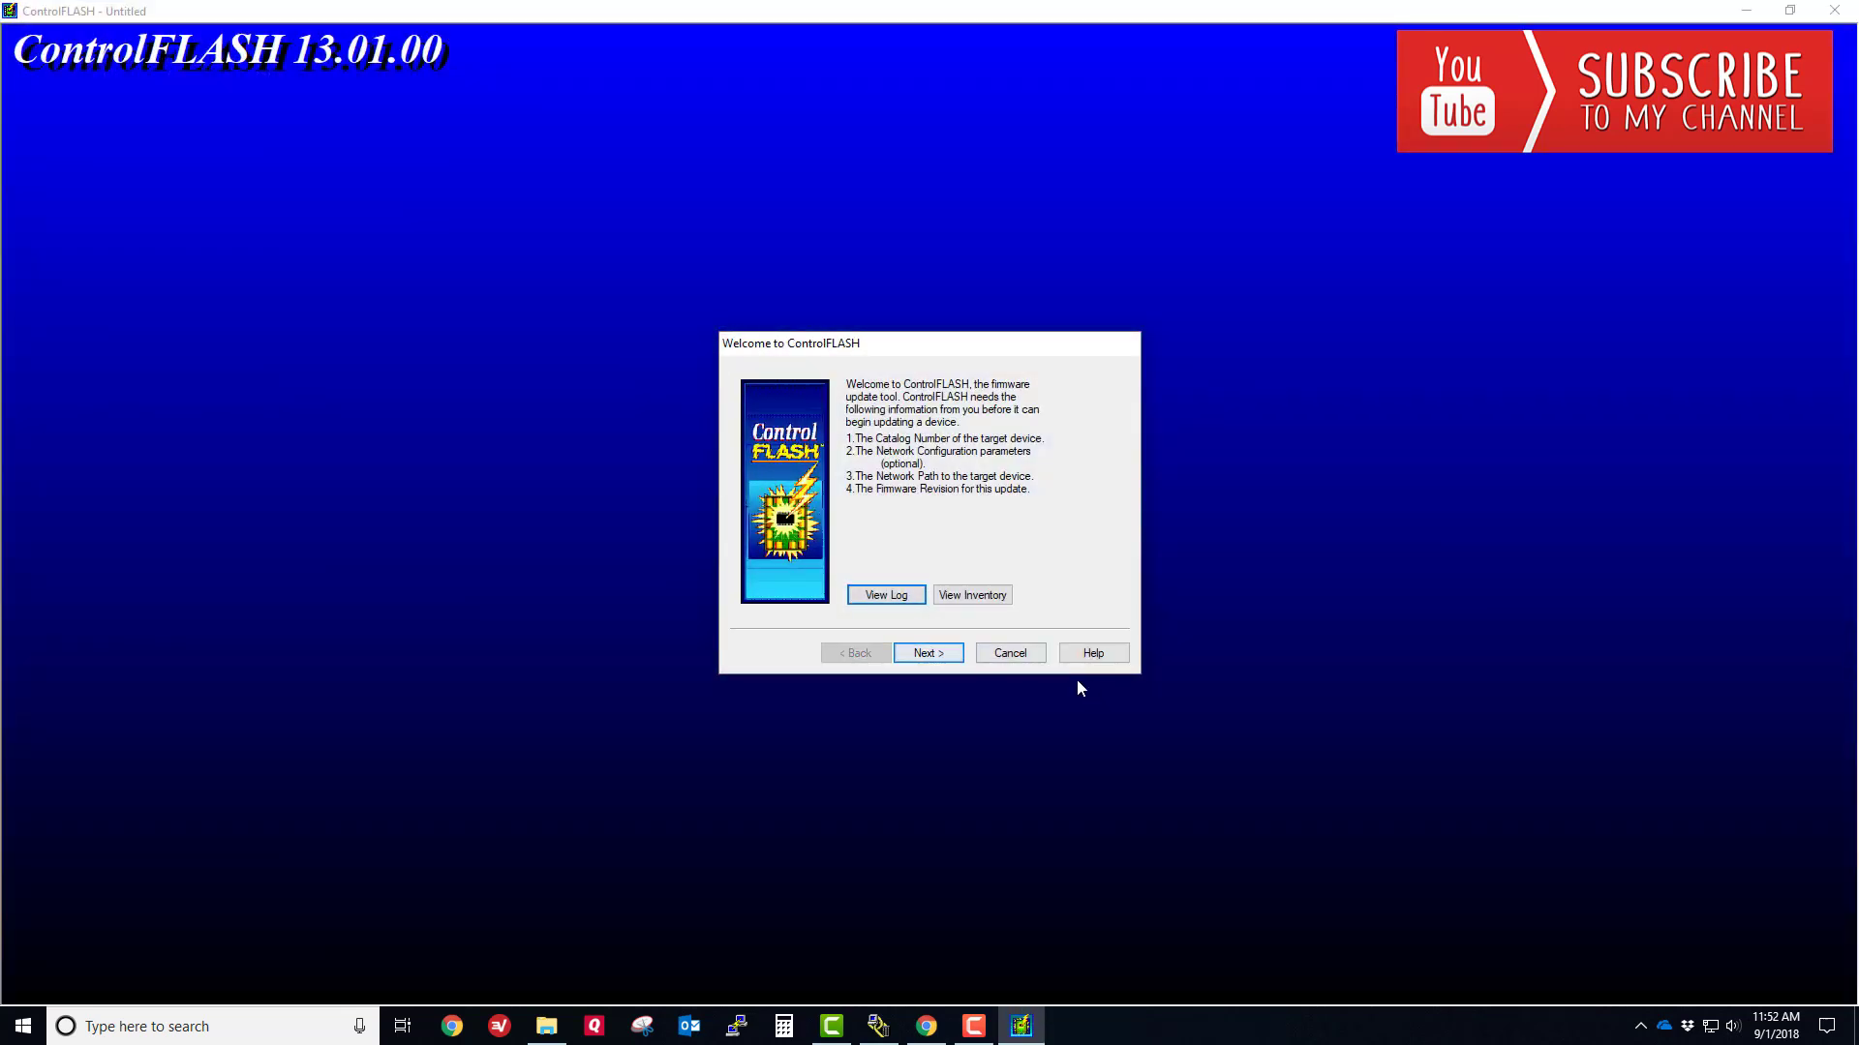
click(1009, 653)
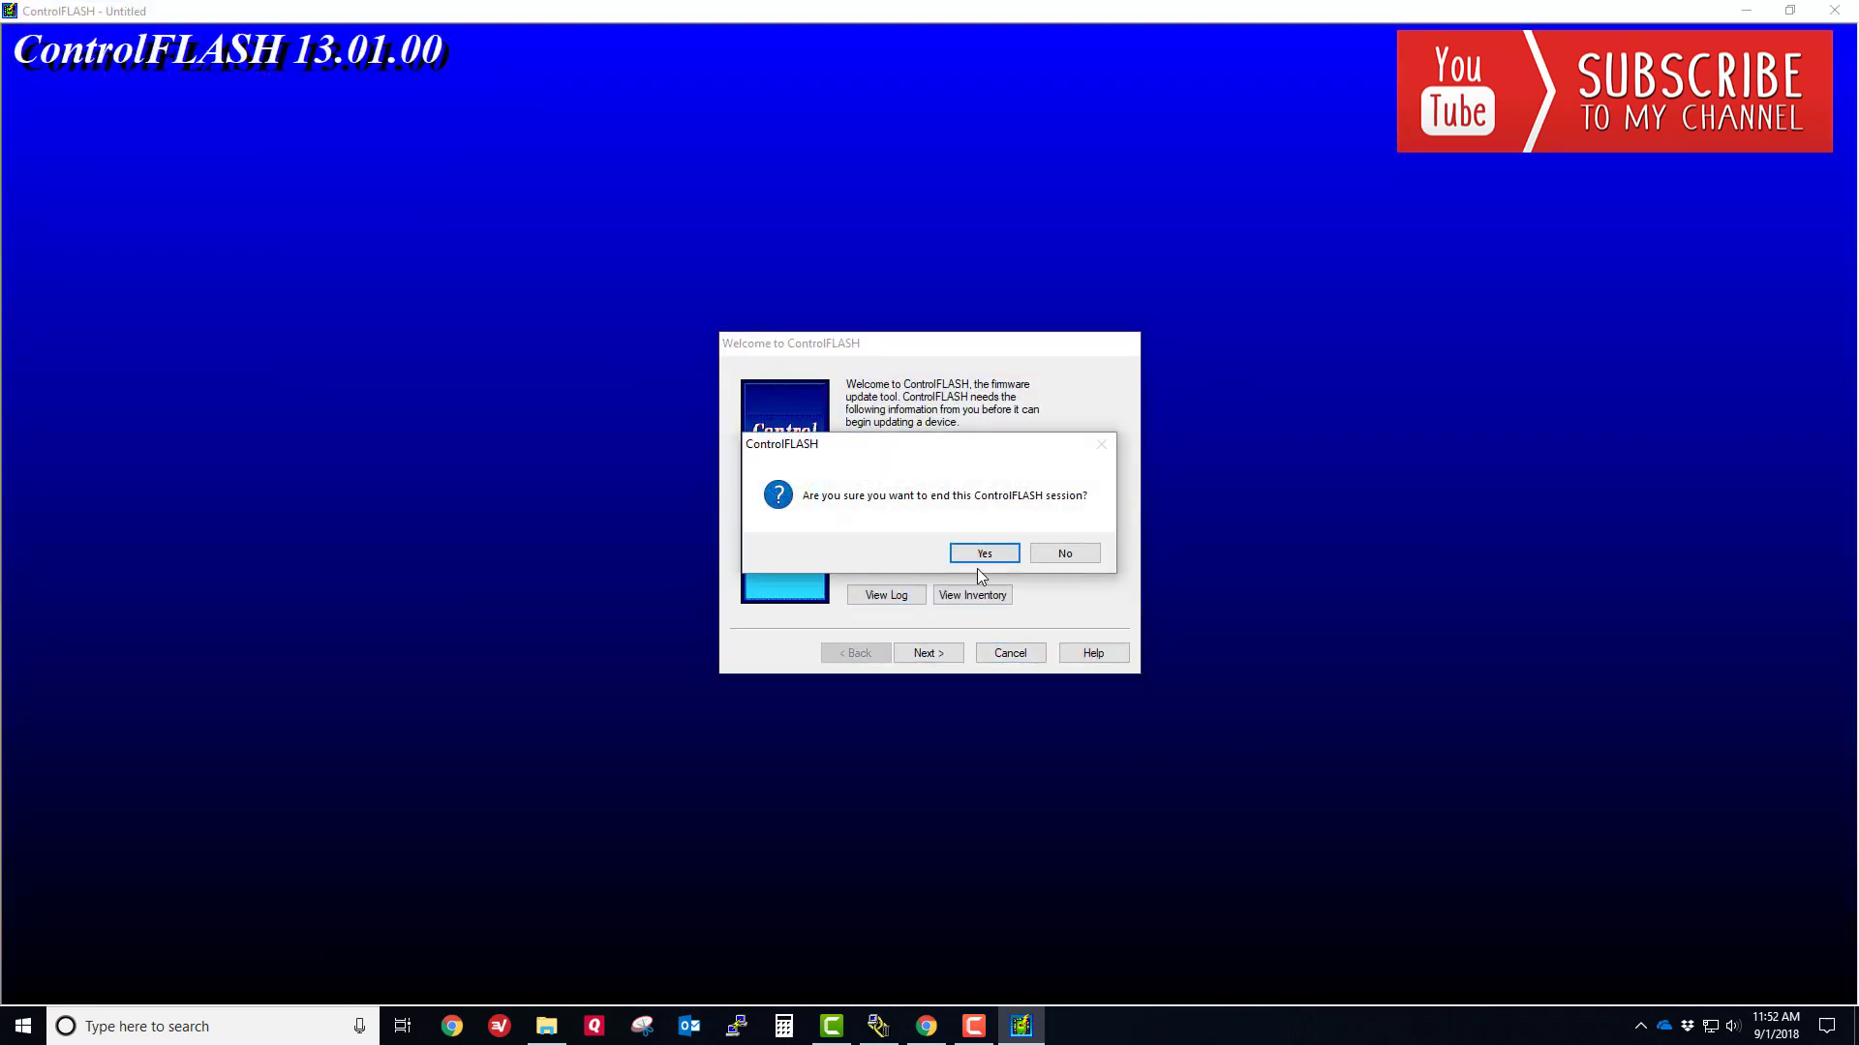
click(980, 556)
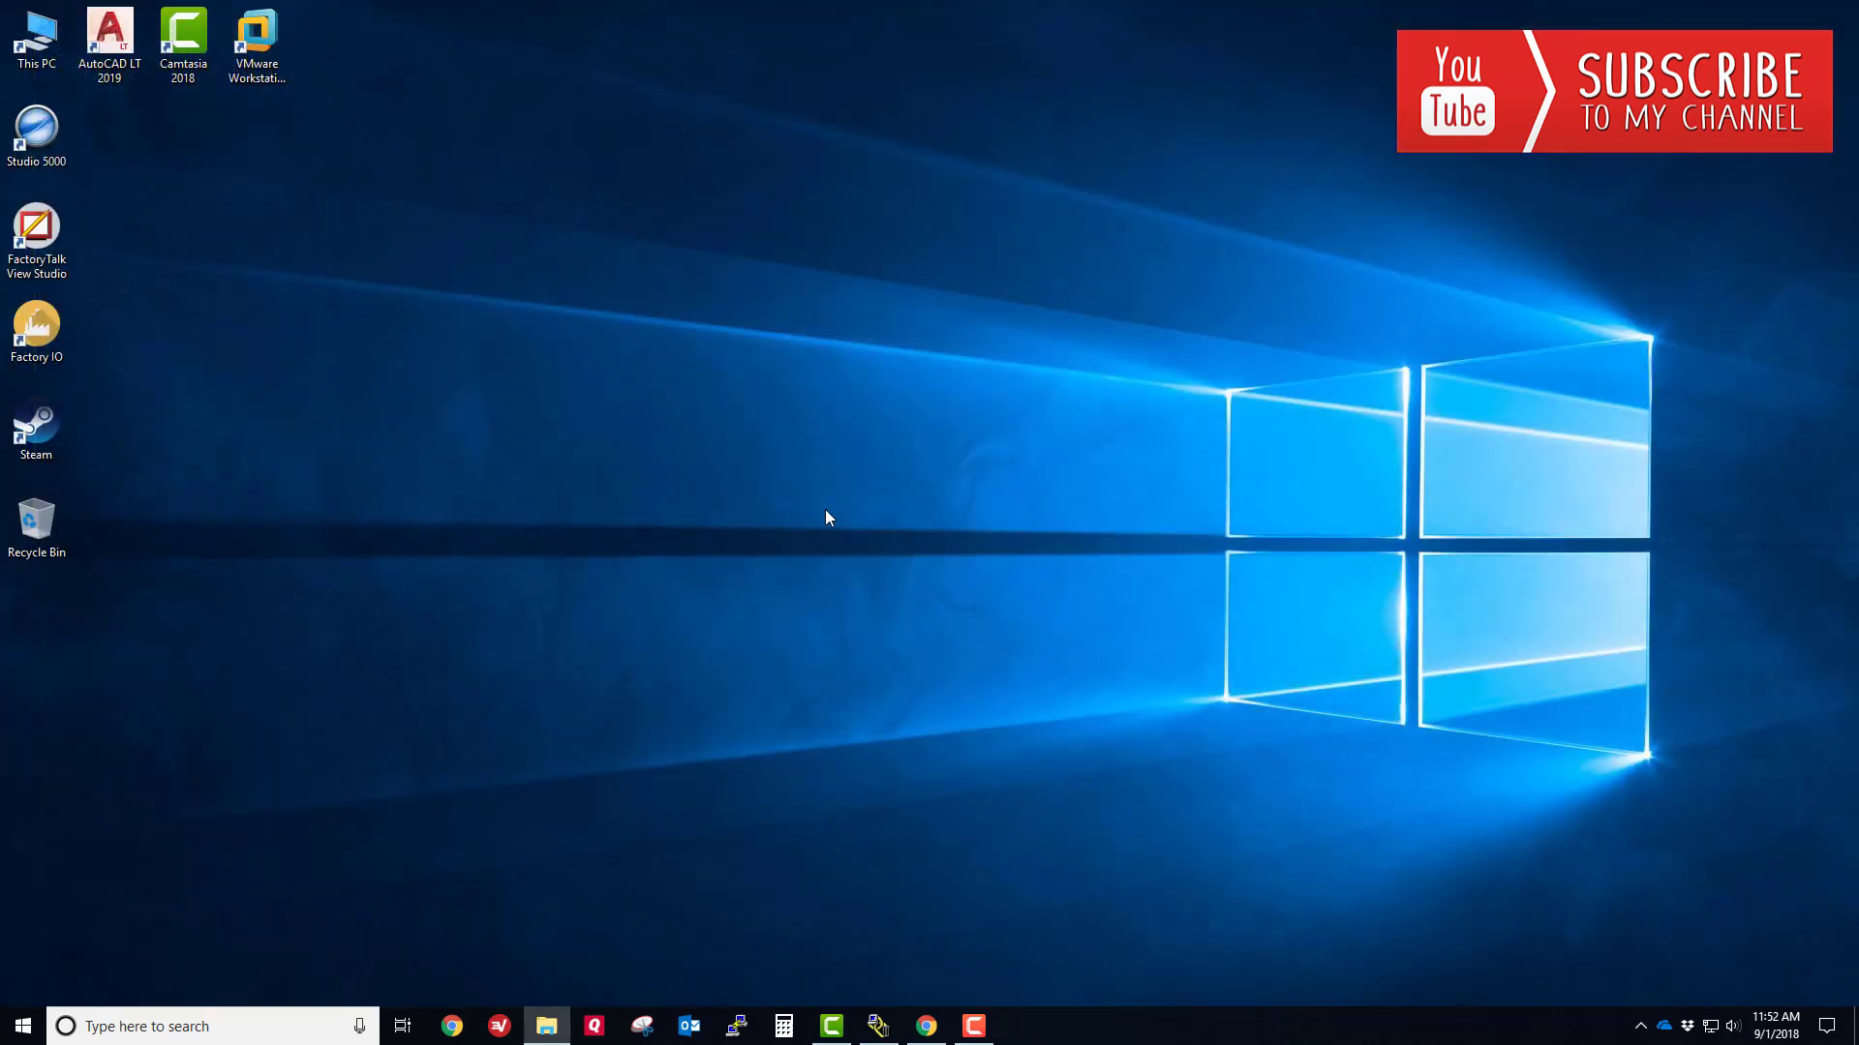
- Start RSLogix 5000 from the Start menu and launch ControlFLASH from its Tools menu
click(23, 1026)
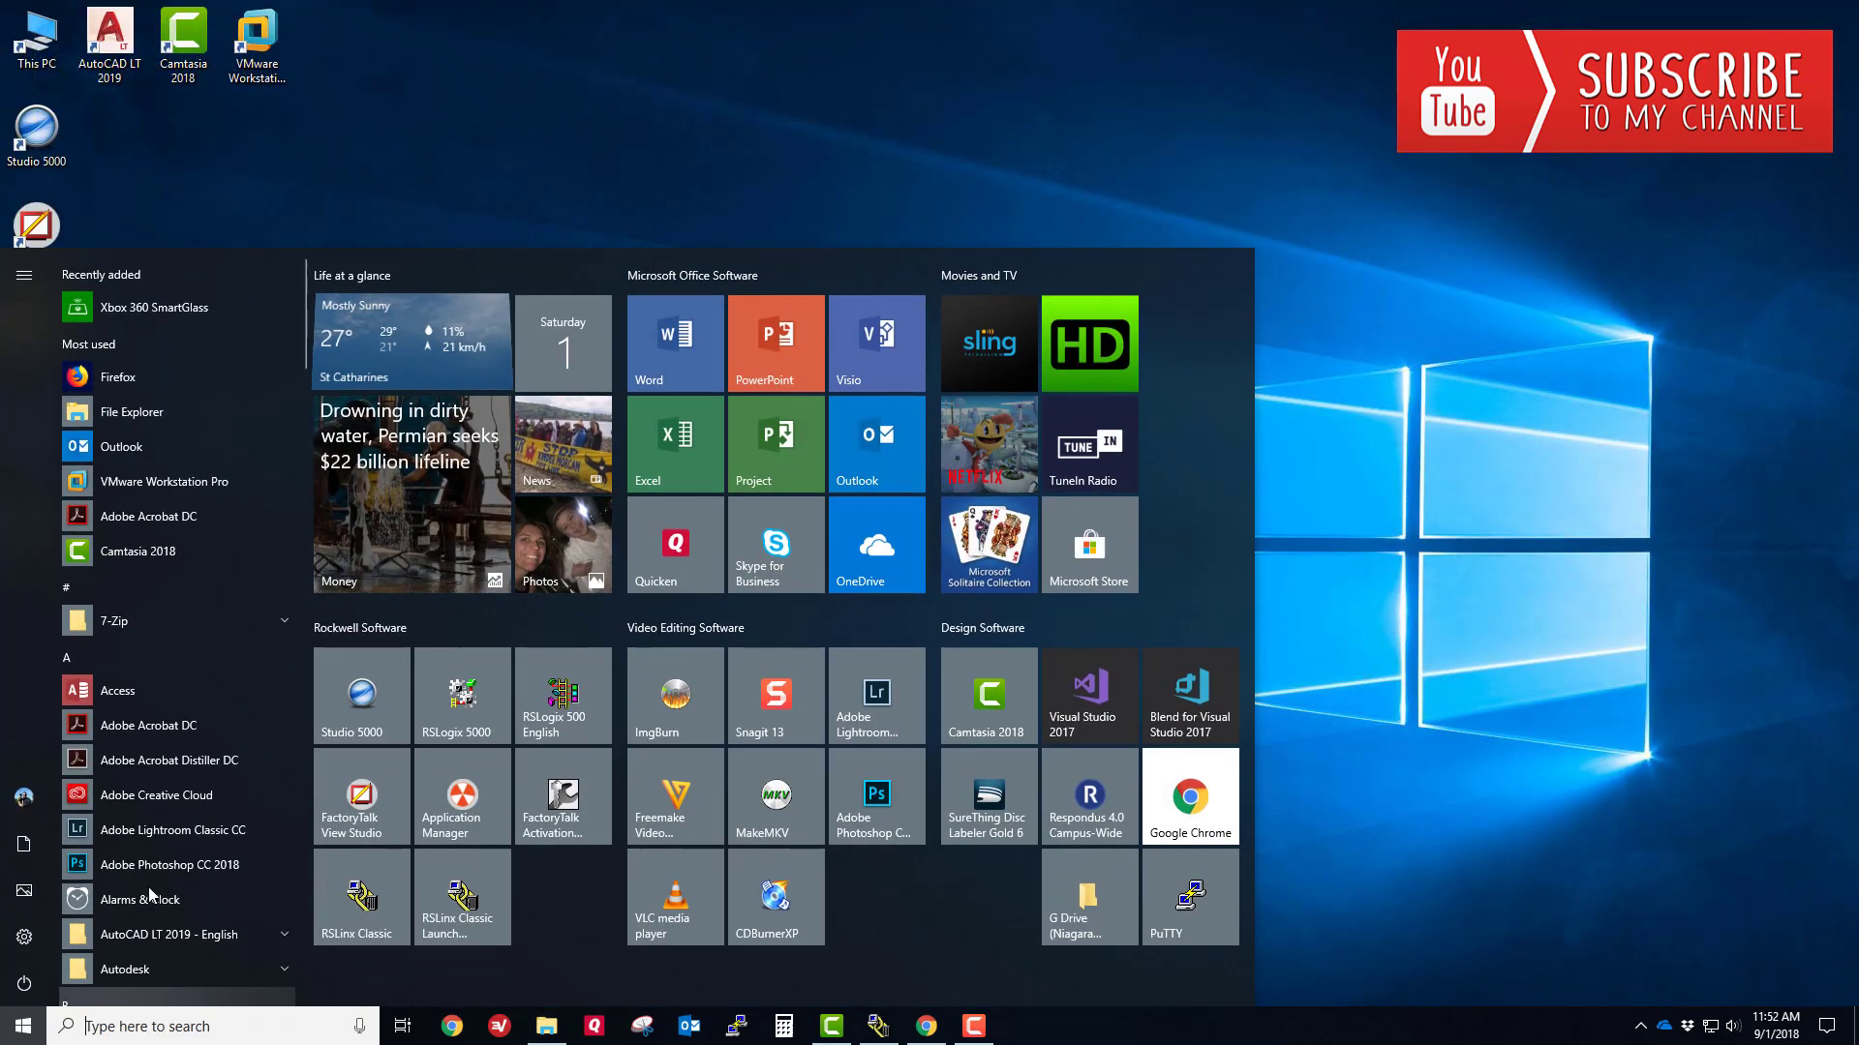
click(488, 700)
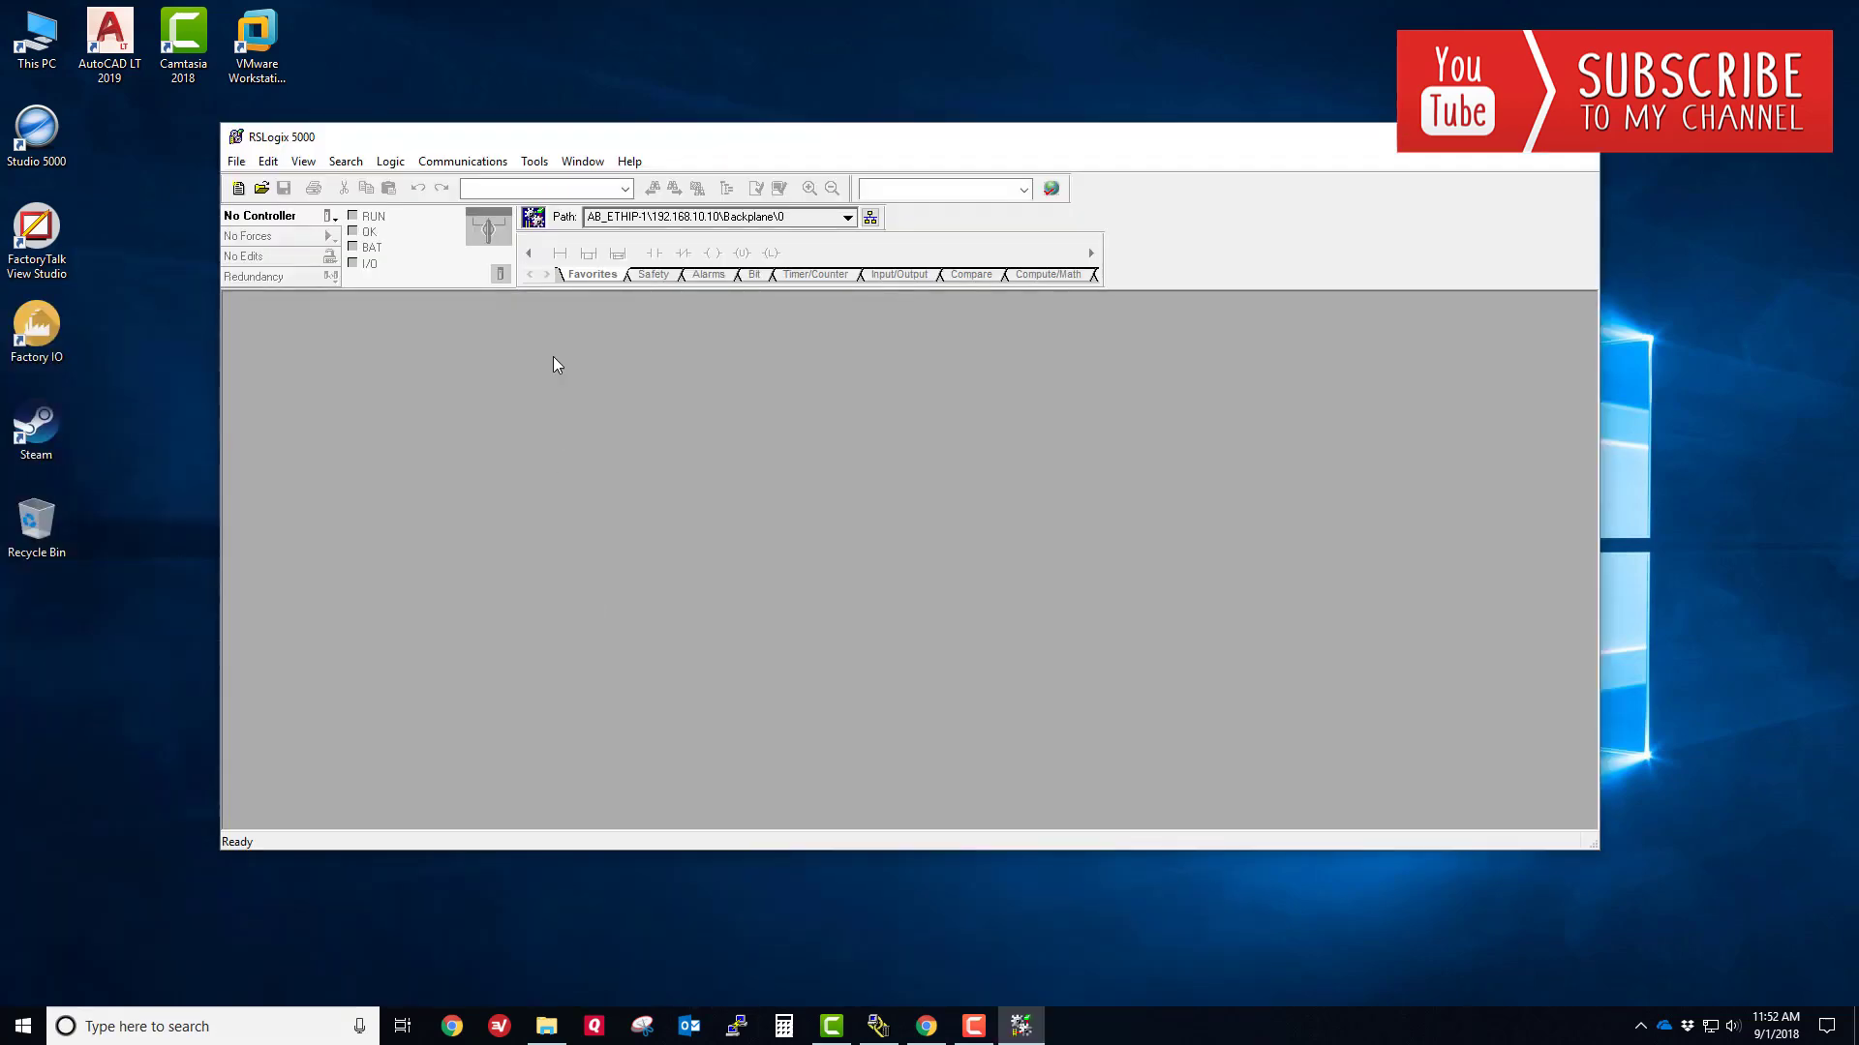
click(535, 162)
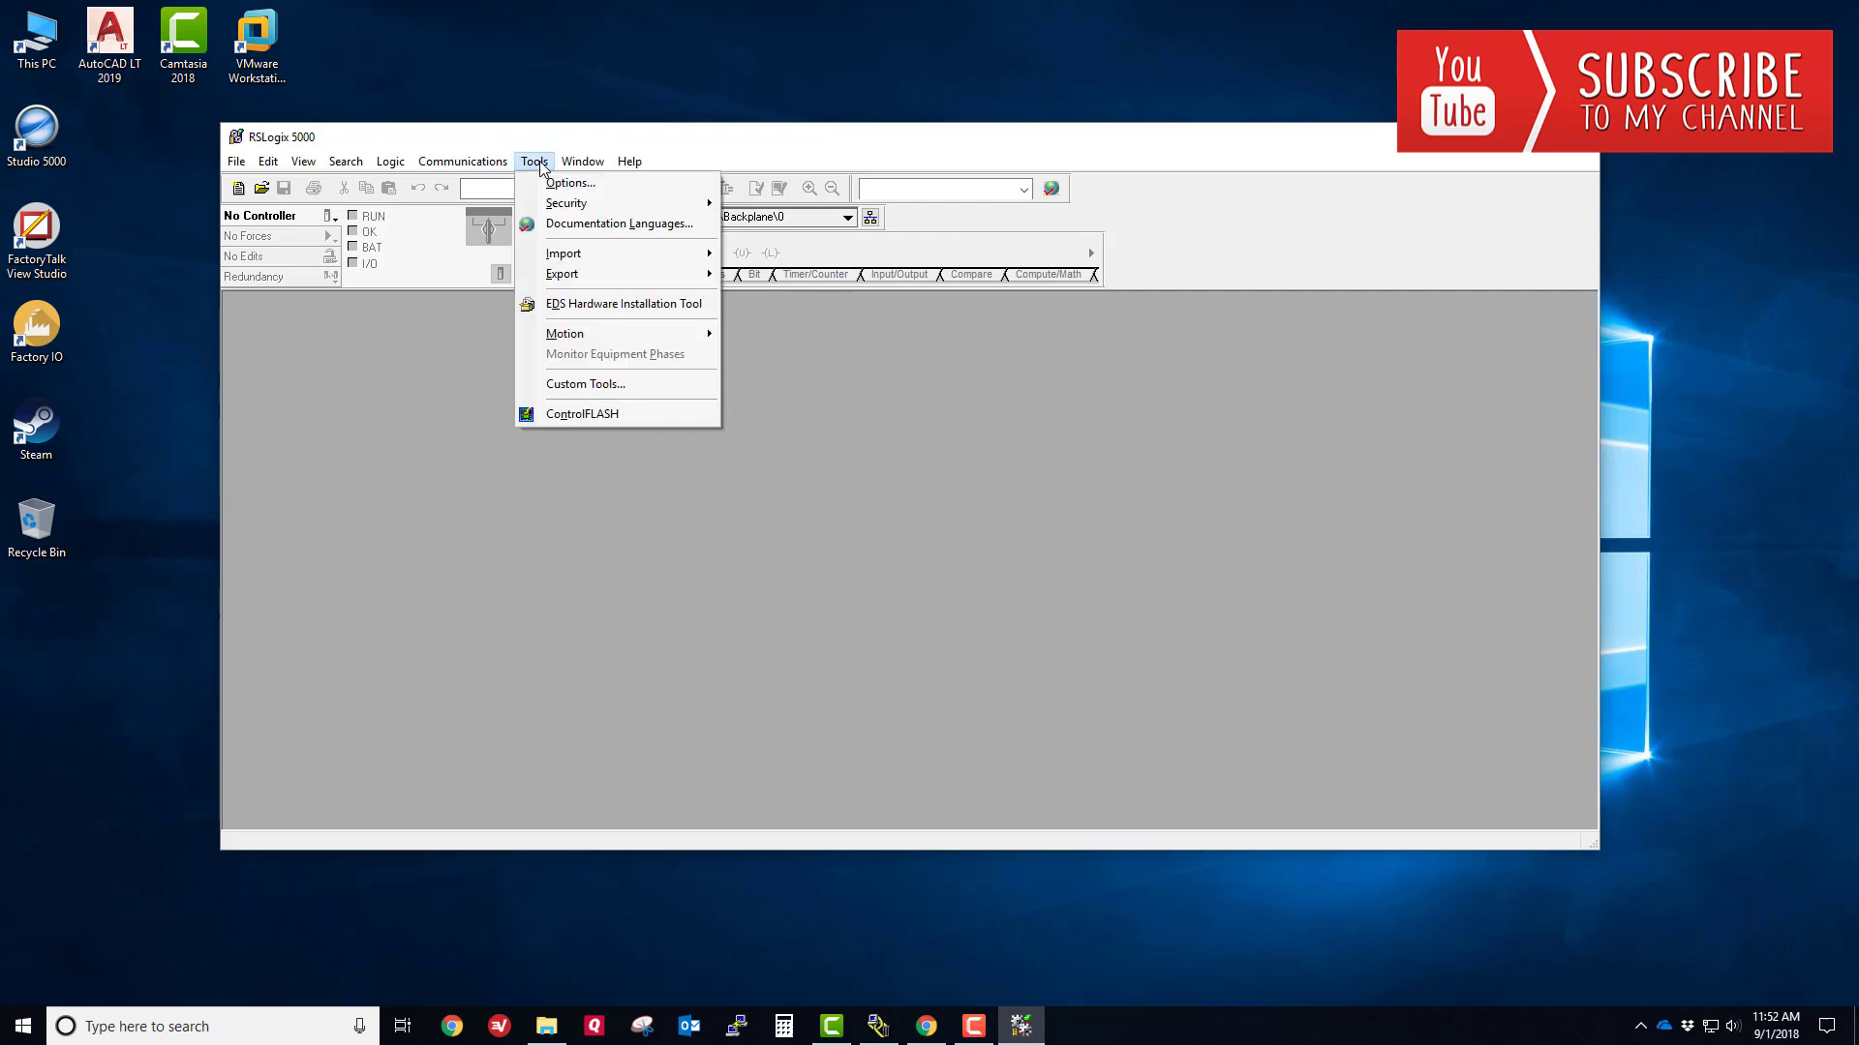
click(609, 416)
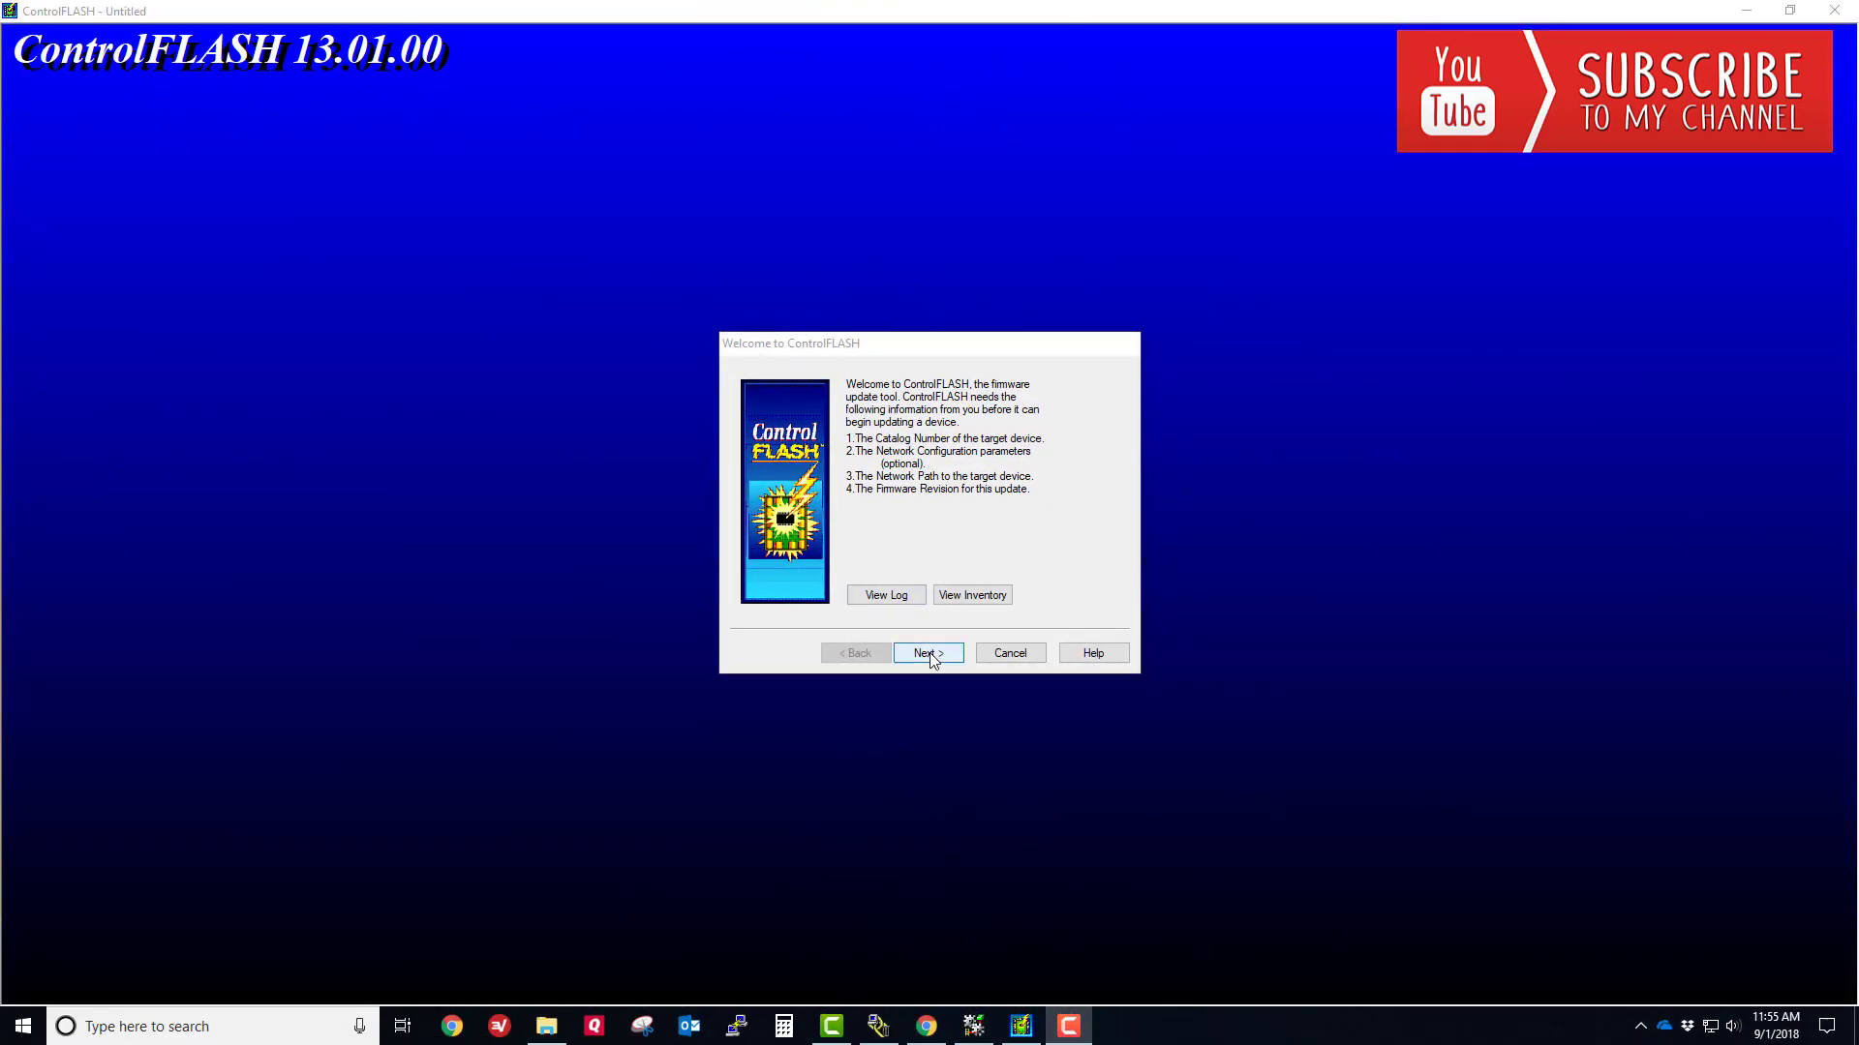
- Get past the welcome page and accept catalog number 1756-L61 as the target device
click(929, 654)
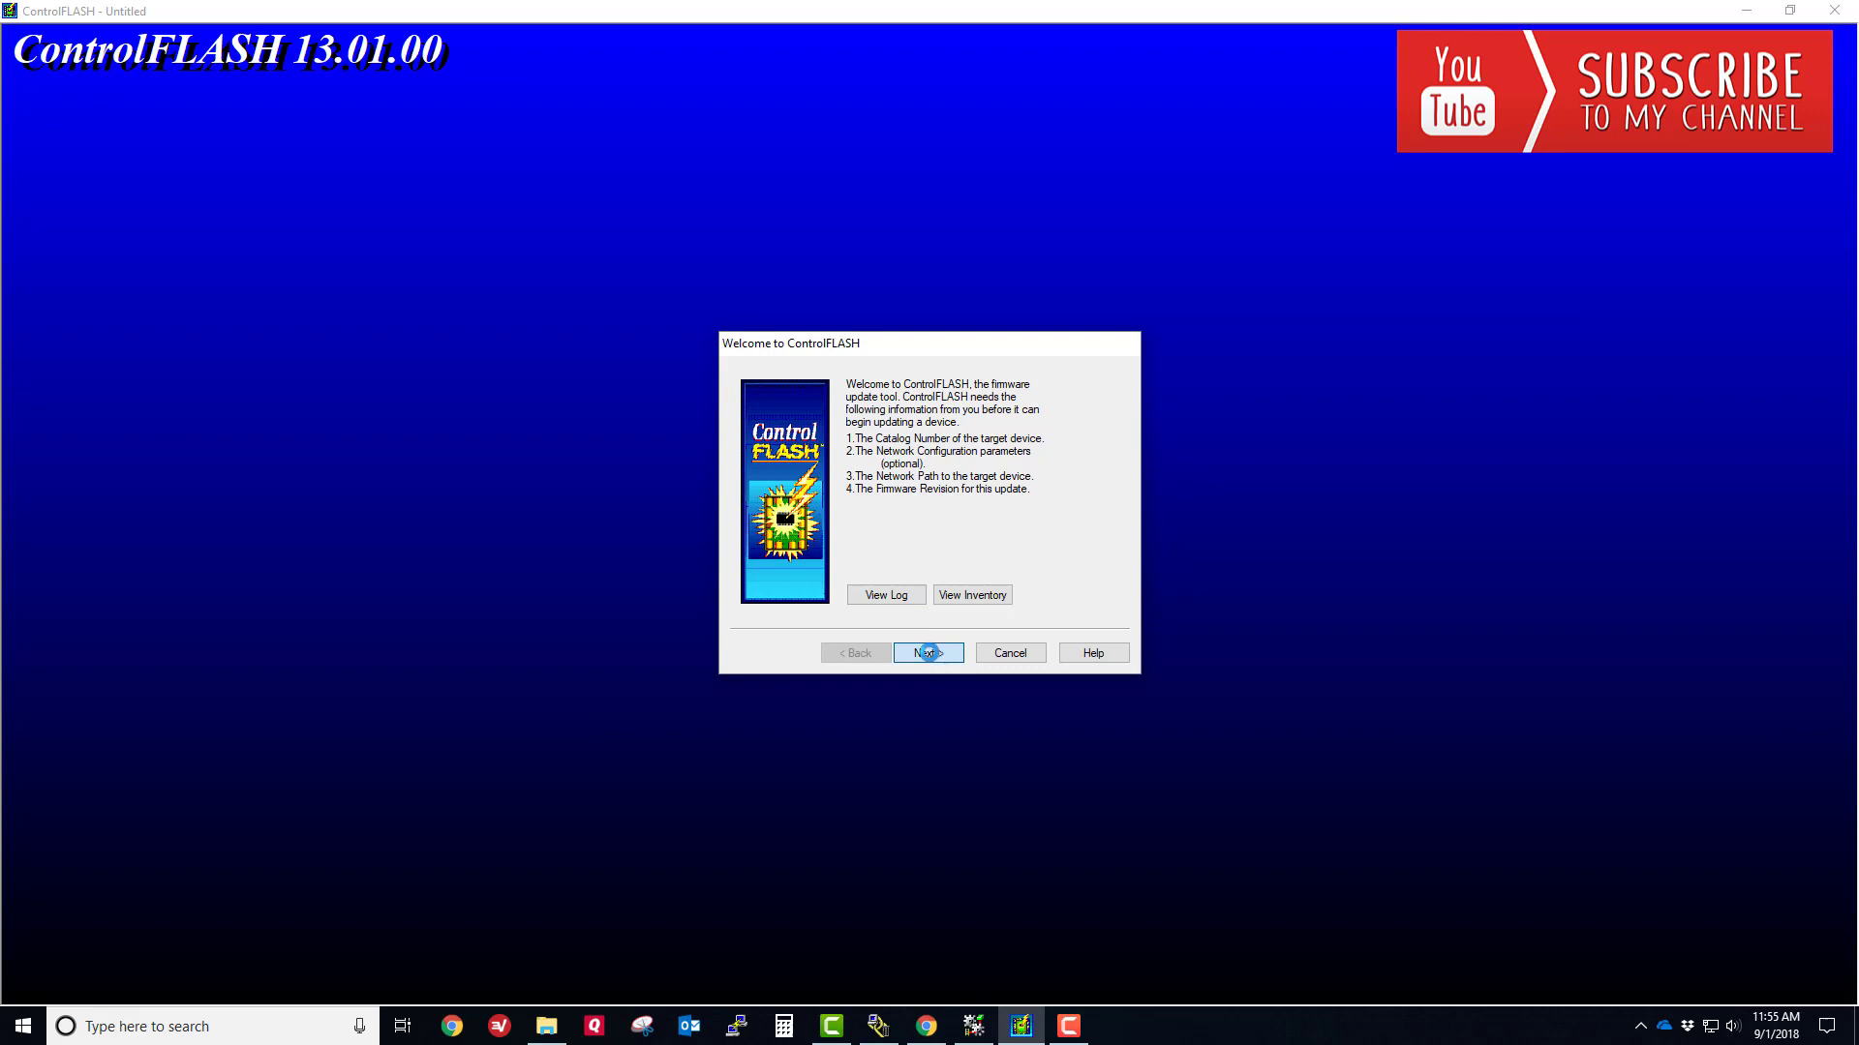
click(929, 653)
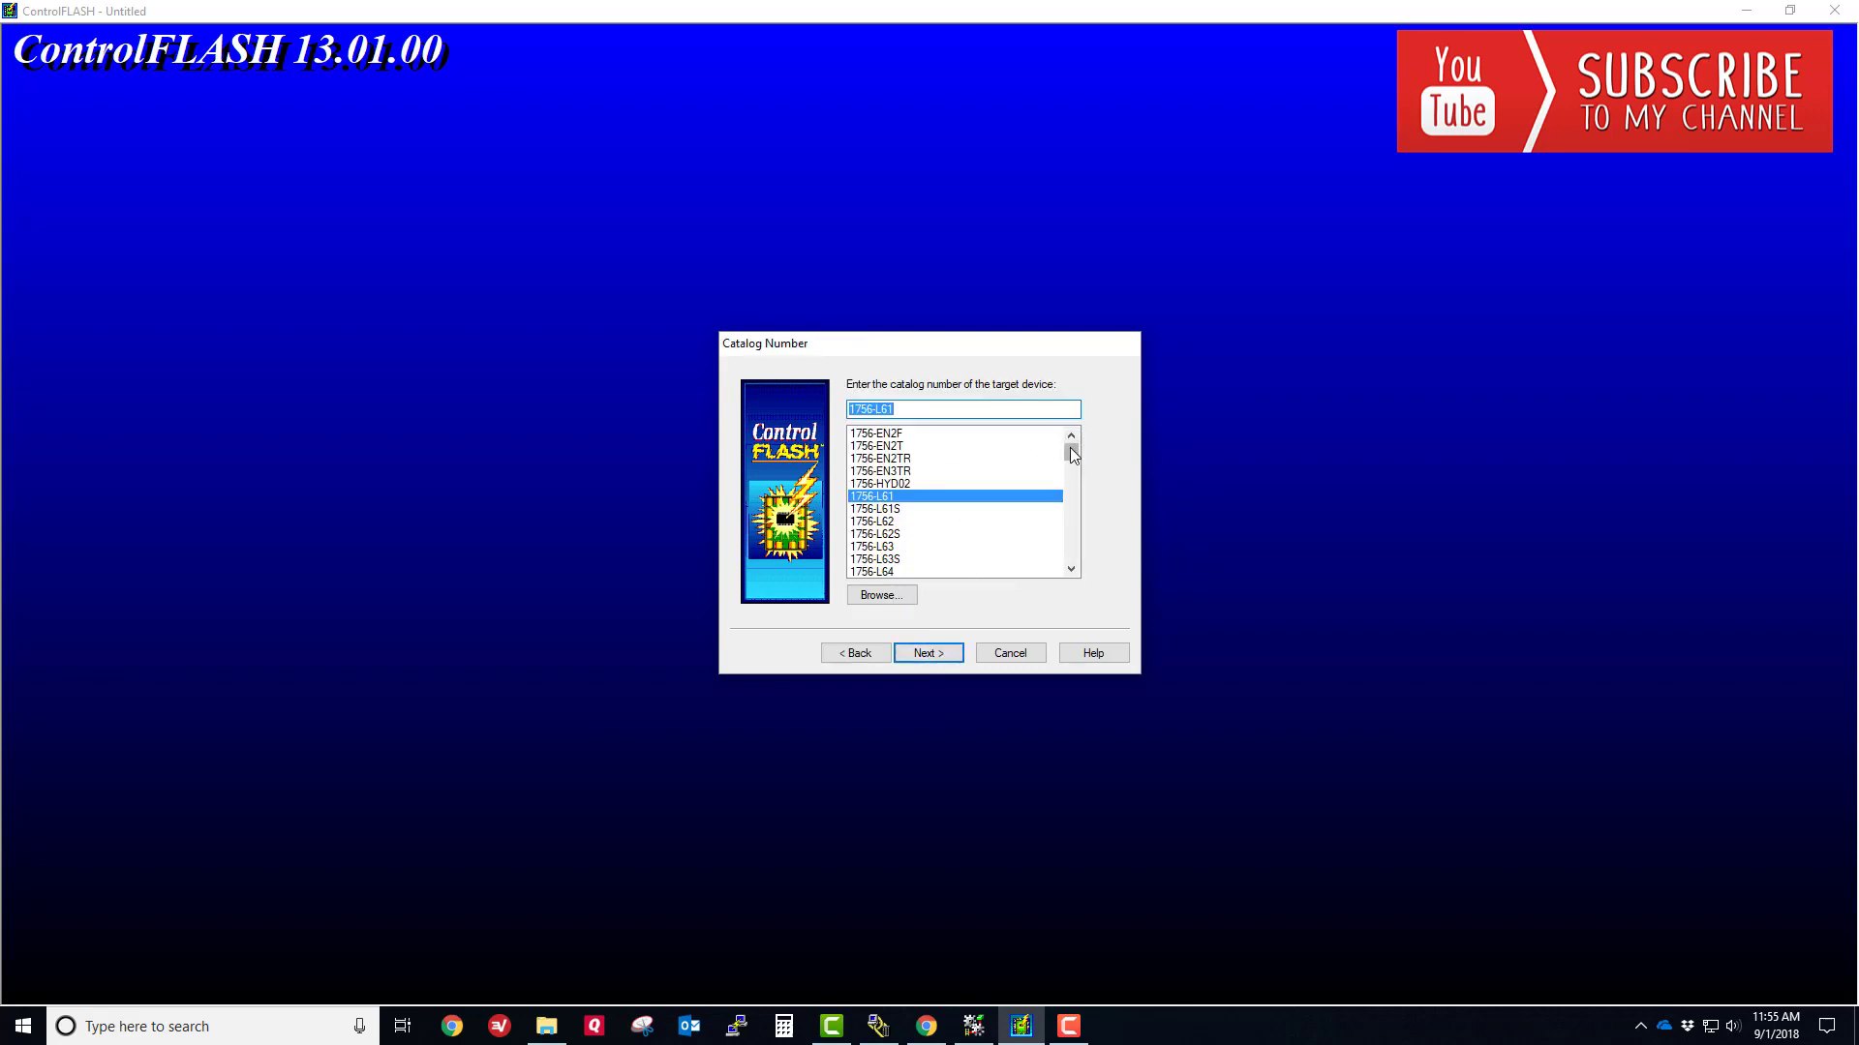
drag(1070, 455, 1070, 449)
drag(1070, 445, 1073, 411)
click(948, 655)
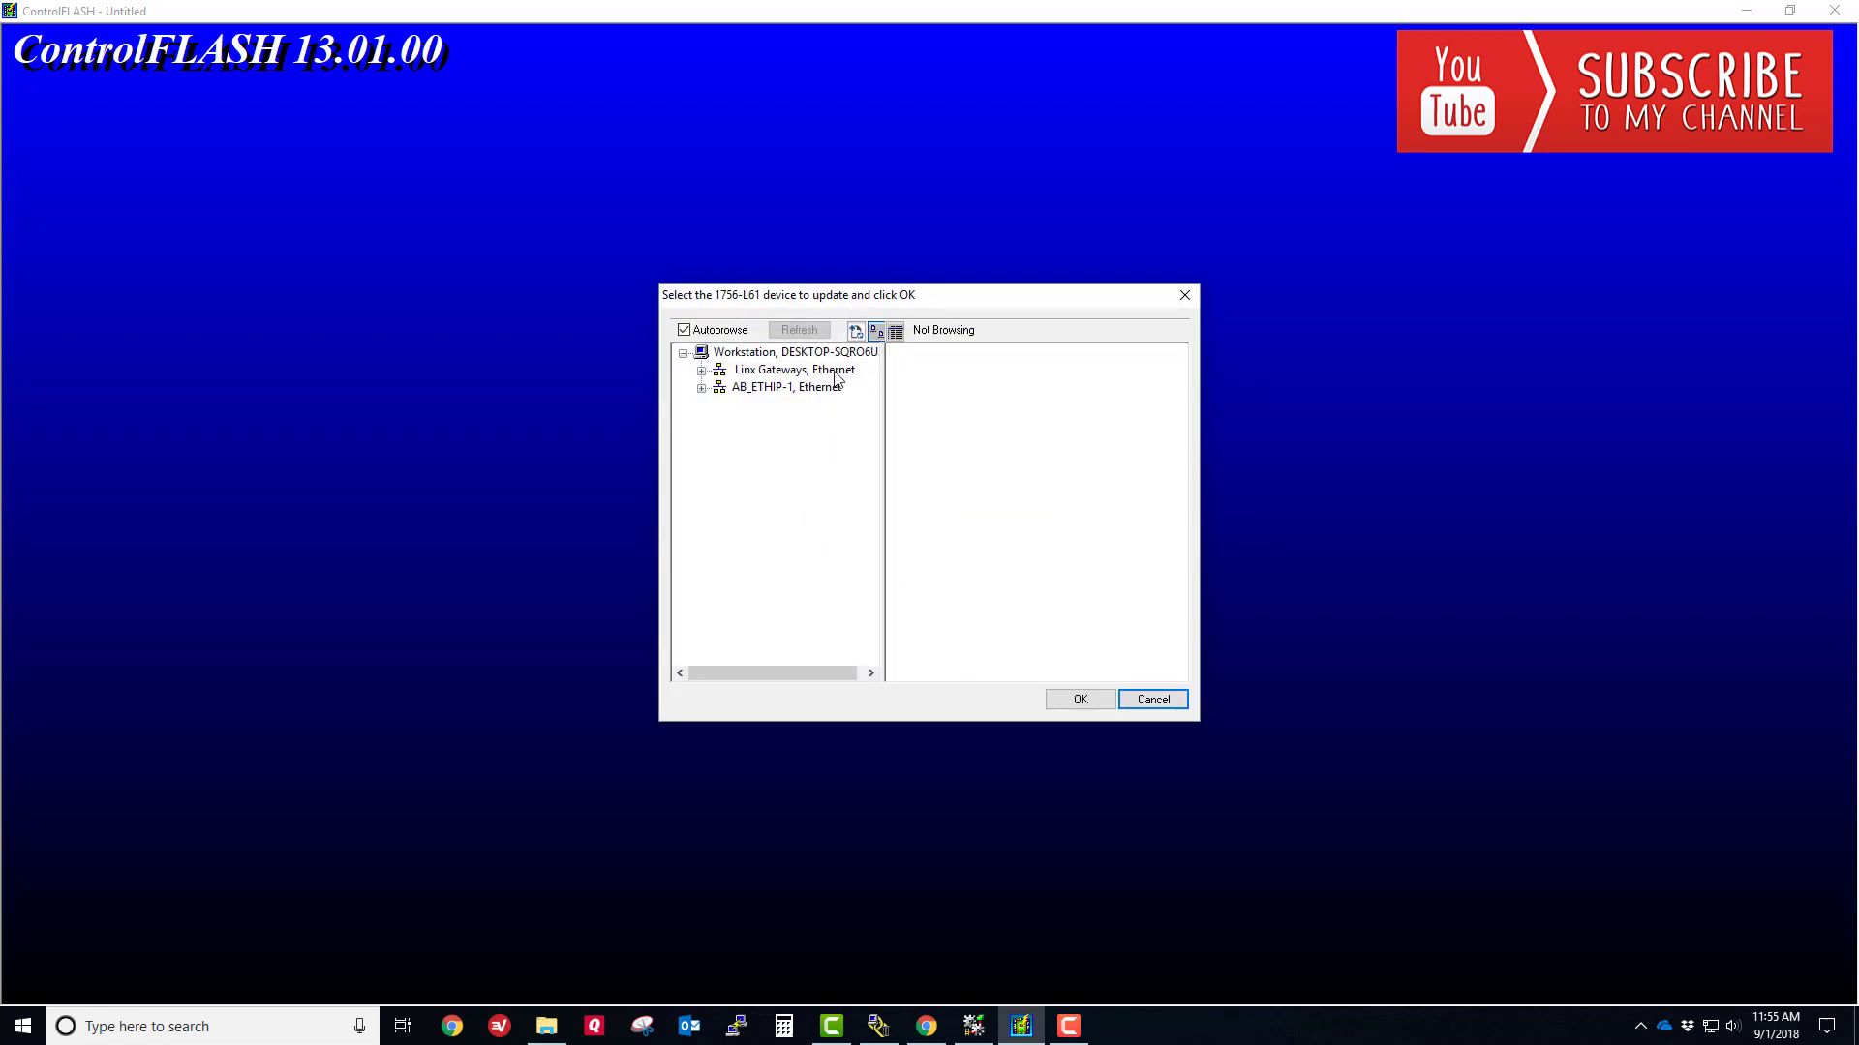
- Browse AB_ETHIP-1 > 192.168.1.11 1756-ENBT > Backplane and confirm the slot 00 1756-L61 controller
click(700, 388)
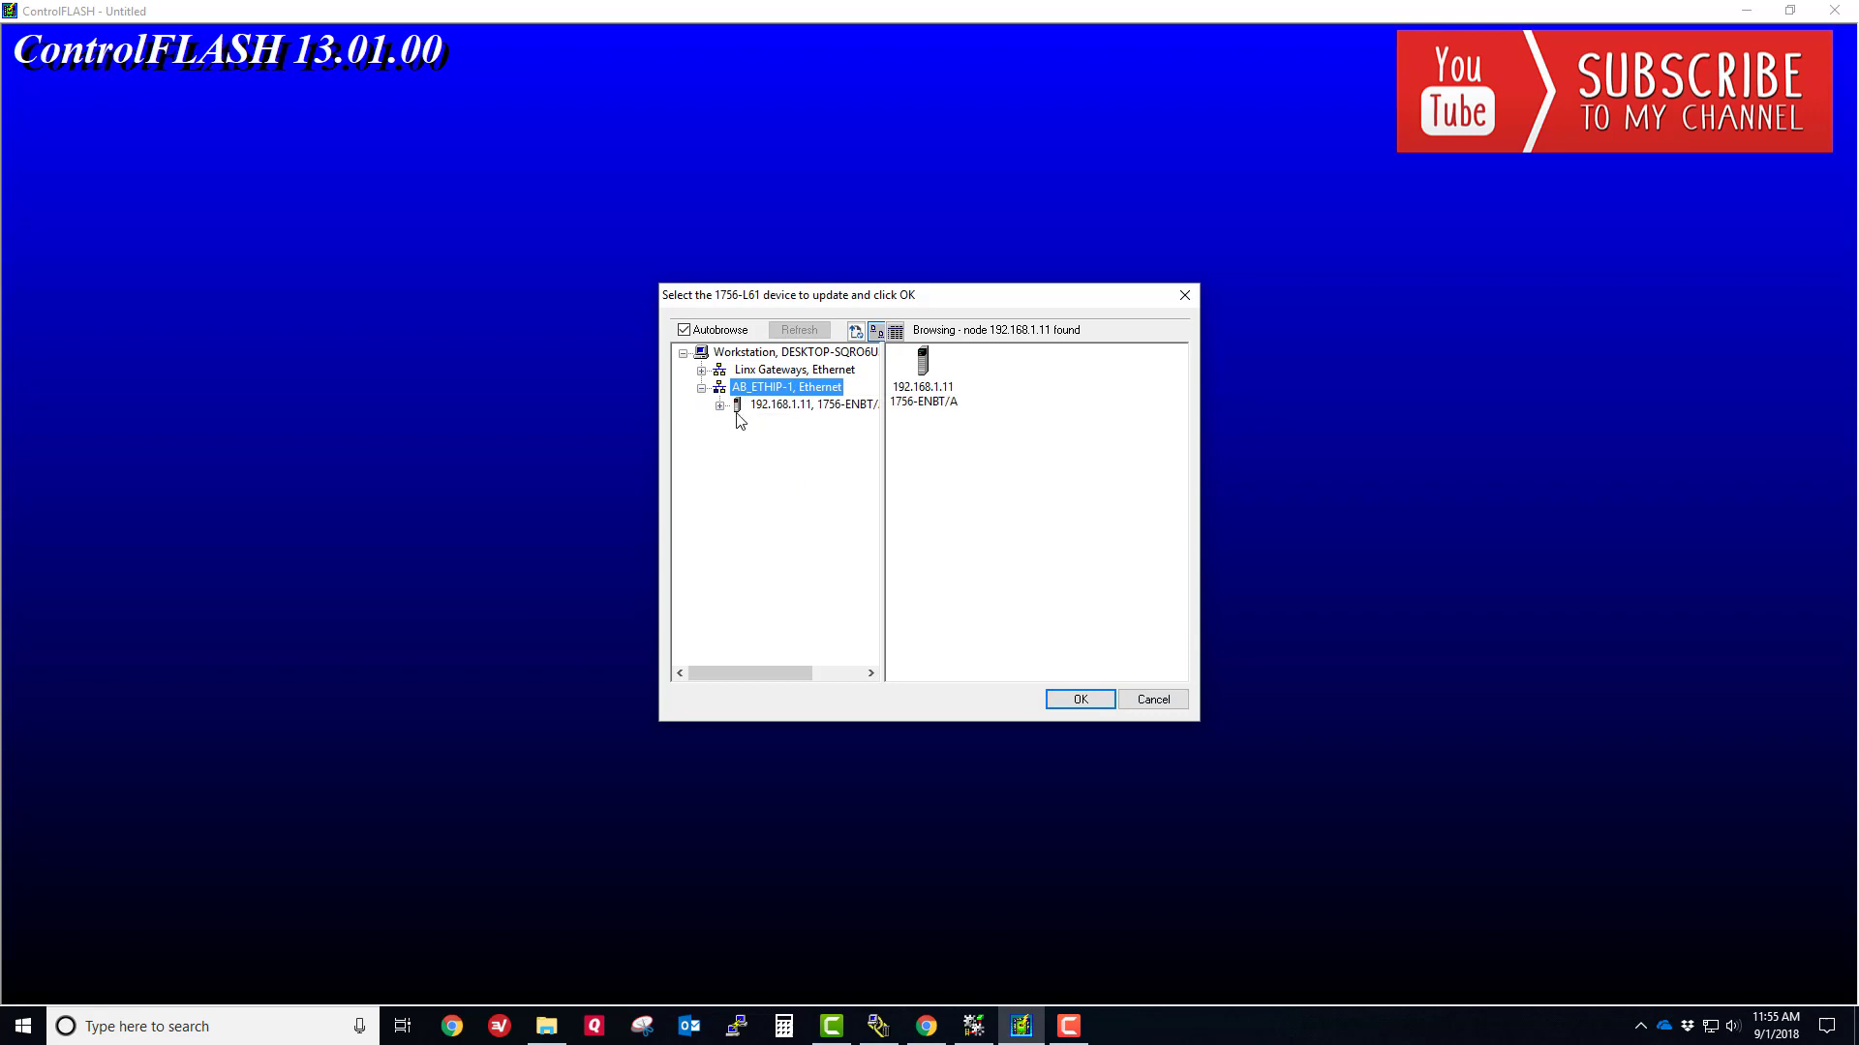
click(722, 405)
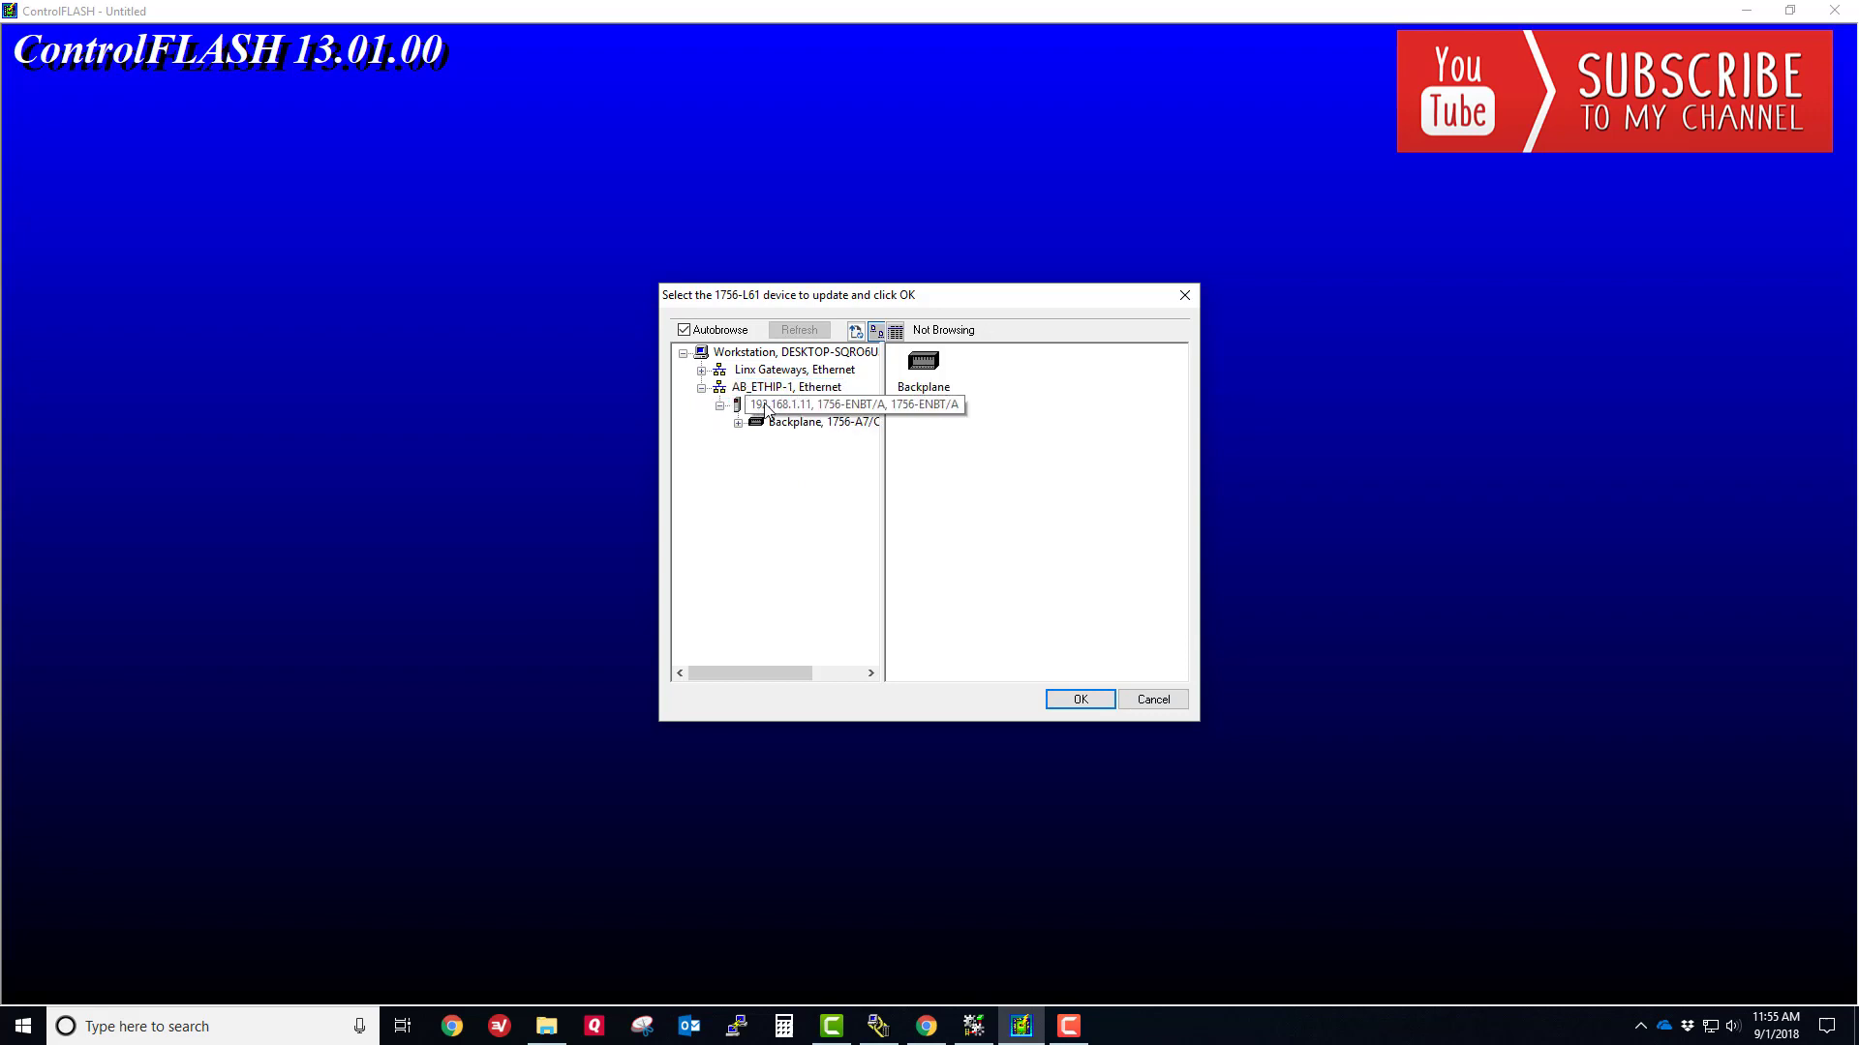
click(738, 423)
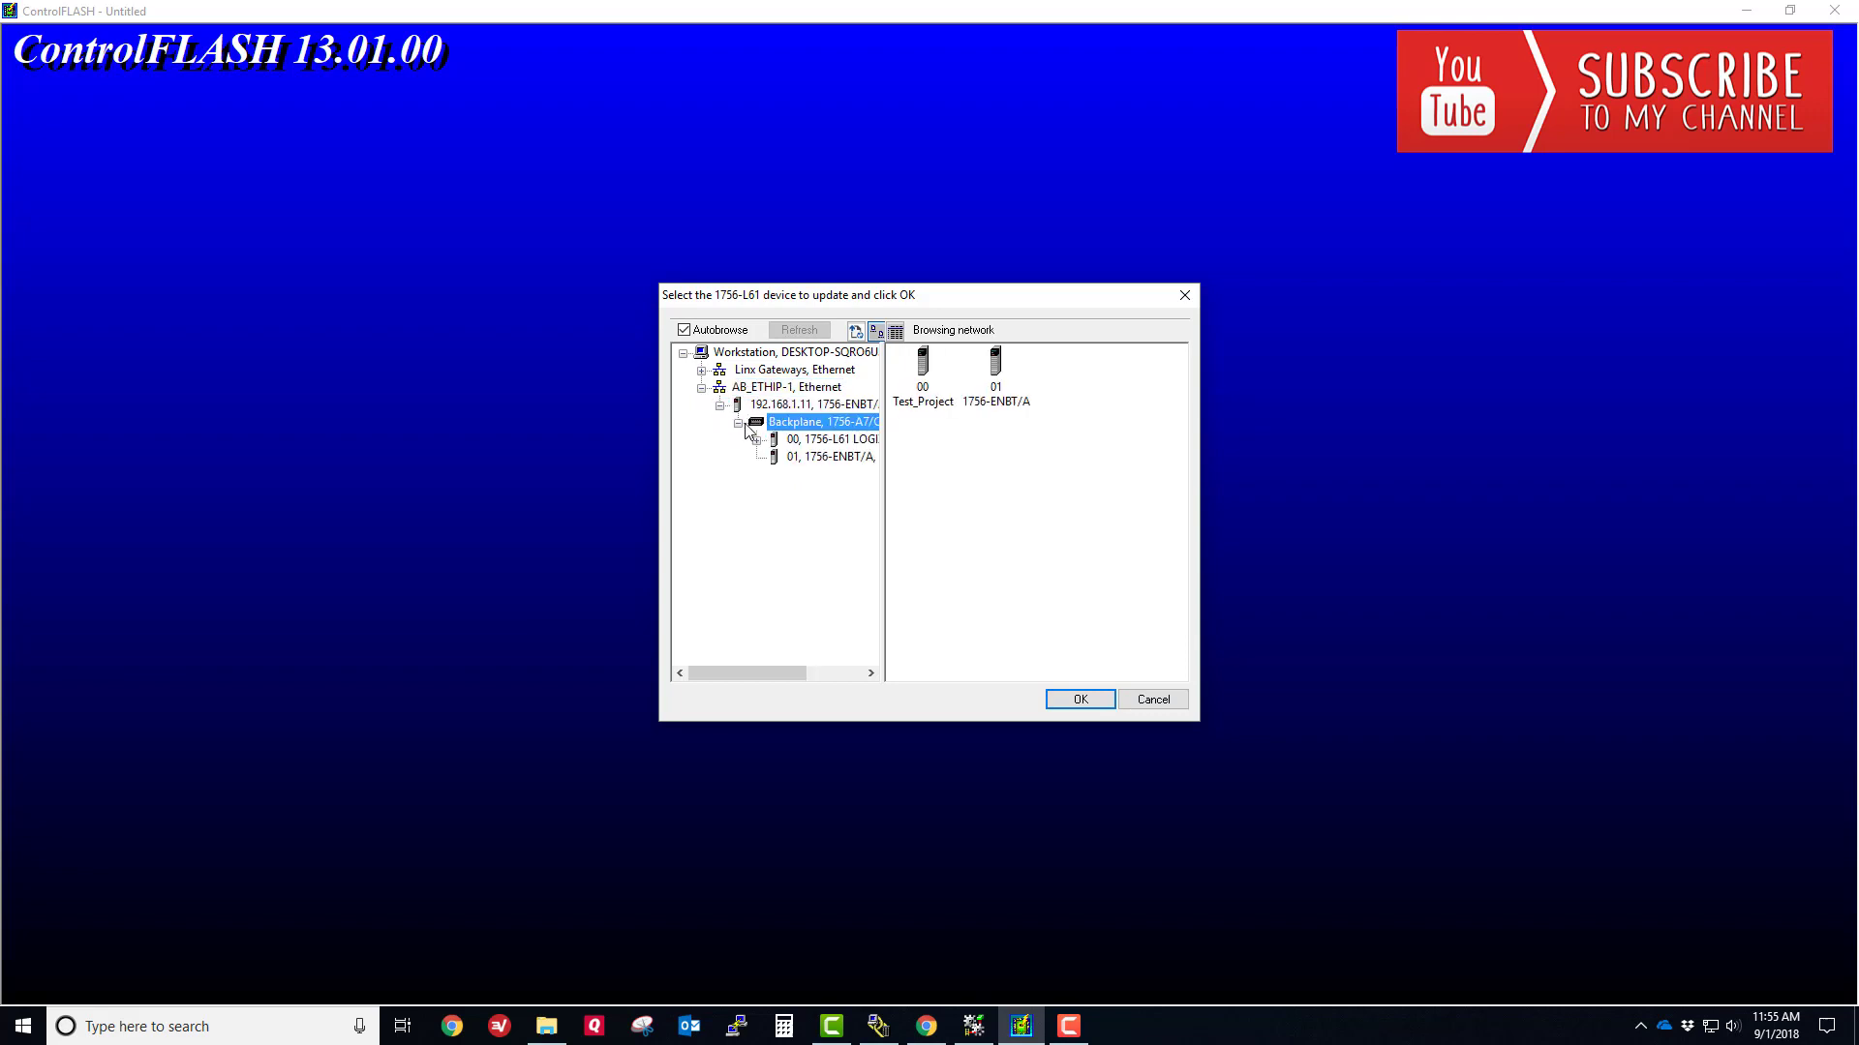
click(933, 392)
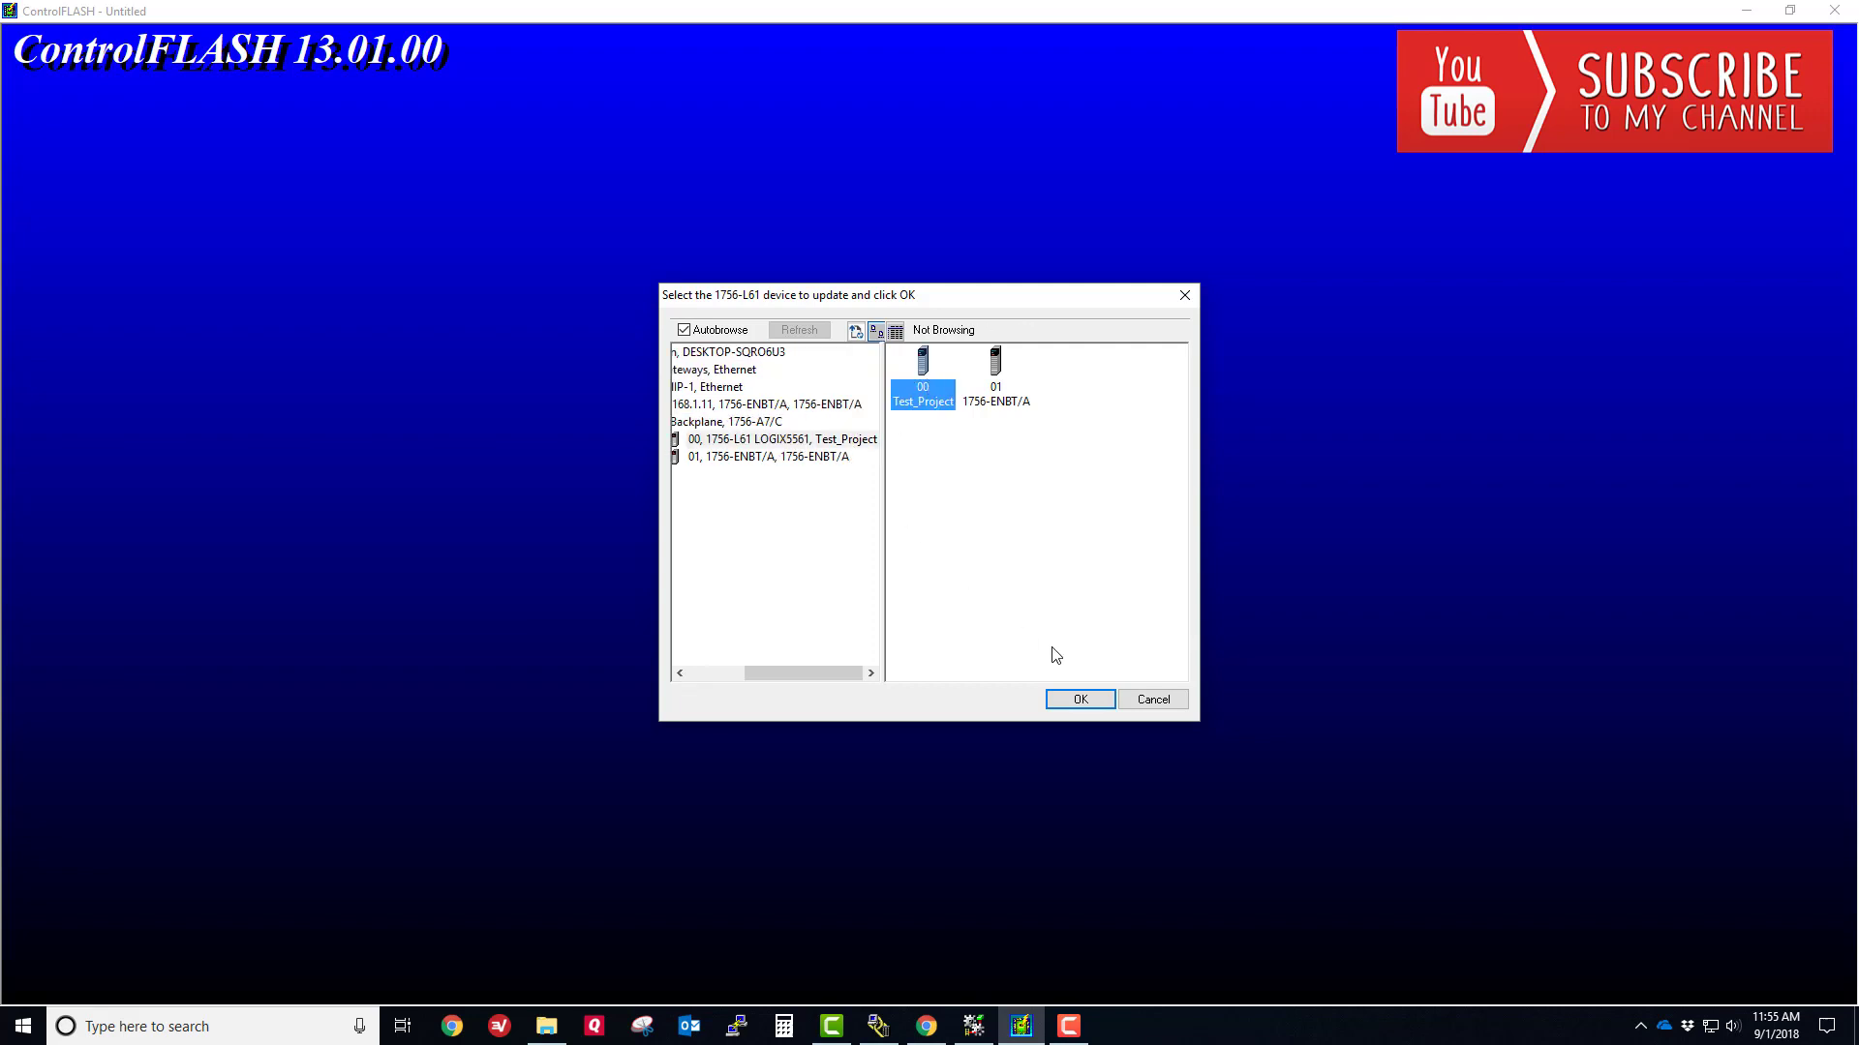
click(1070, 698)
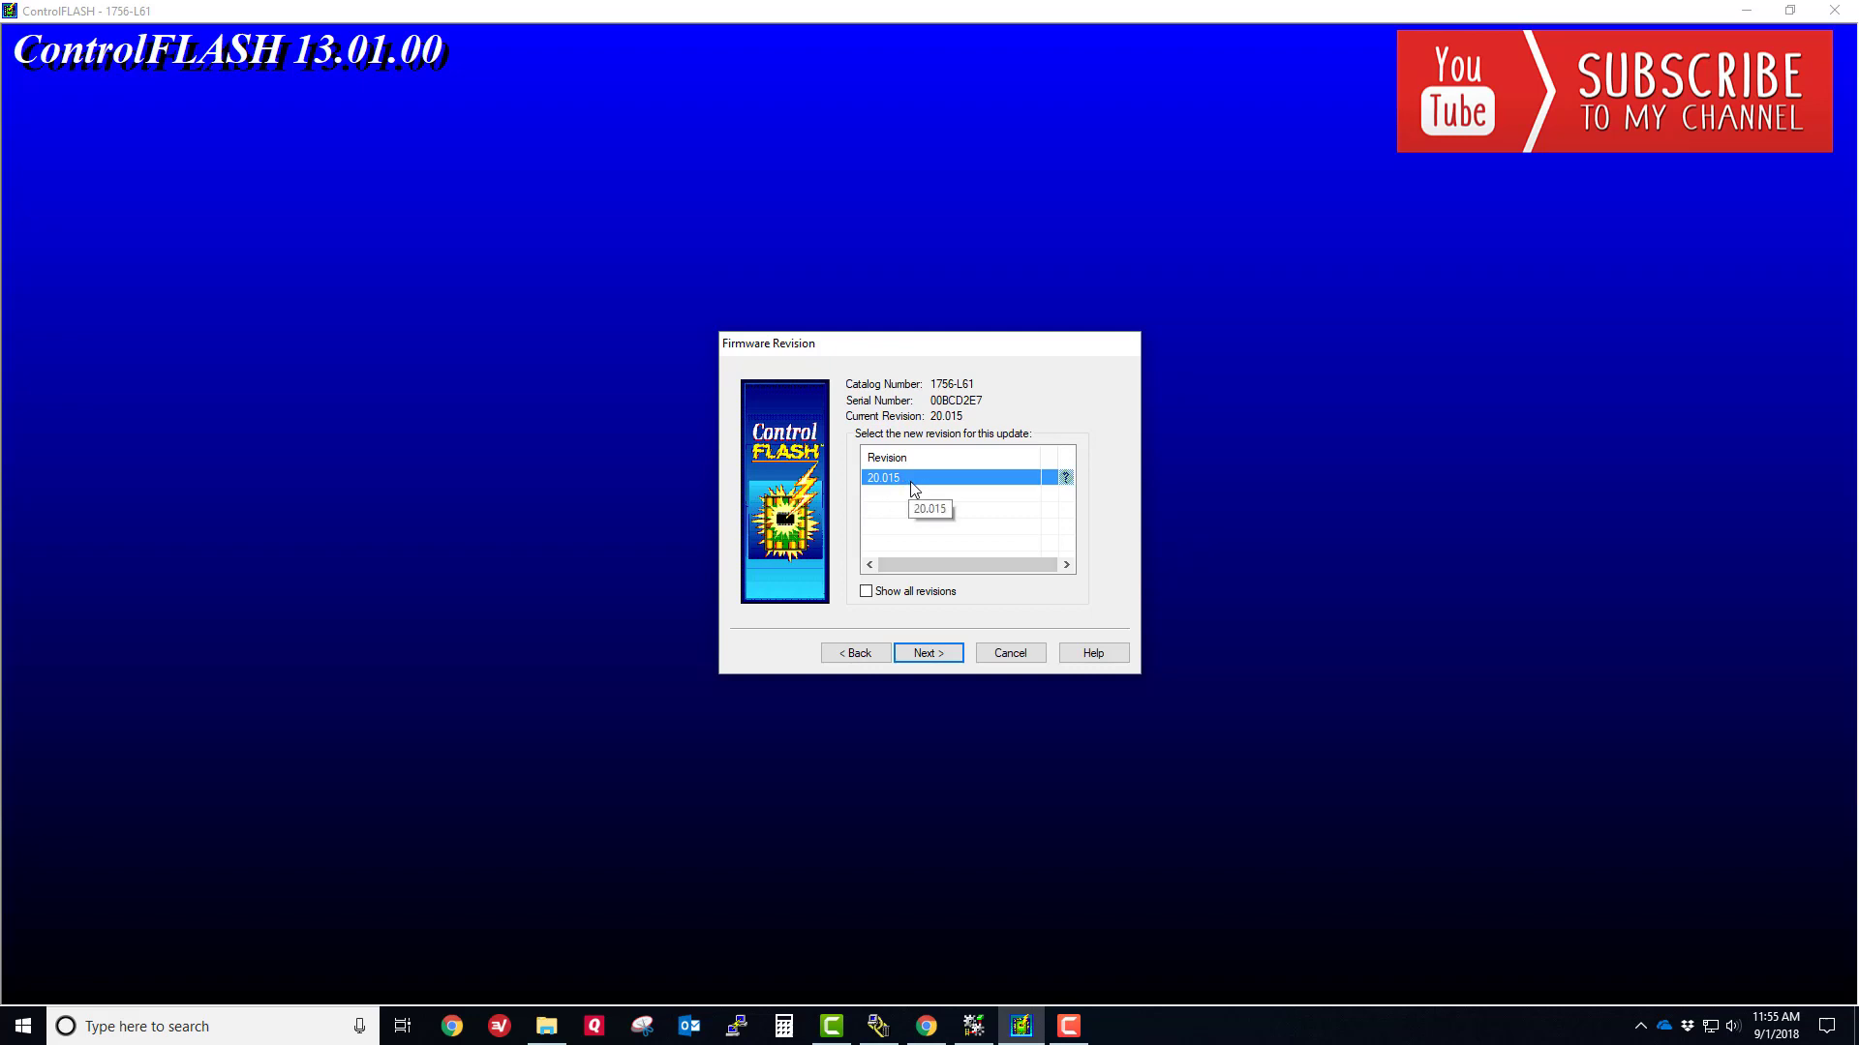
- Show all revisions, pick firmware revision 19.015, and continue to the summary
click(866, 592)
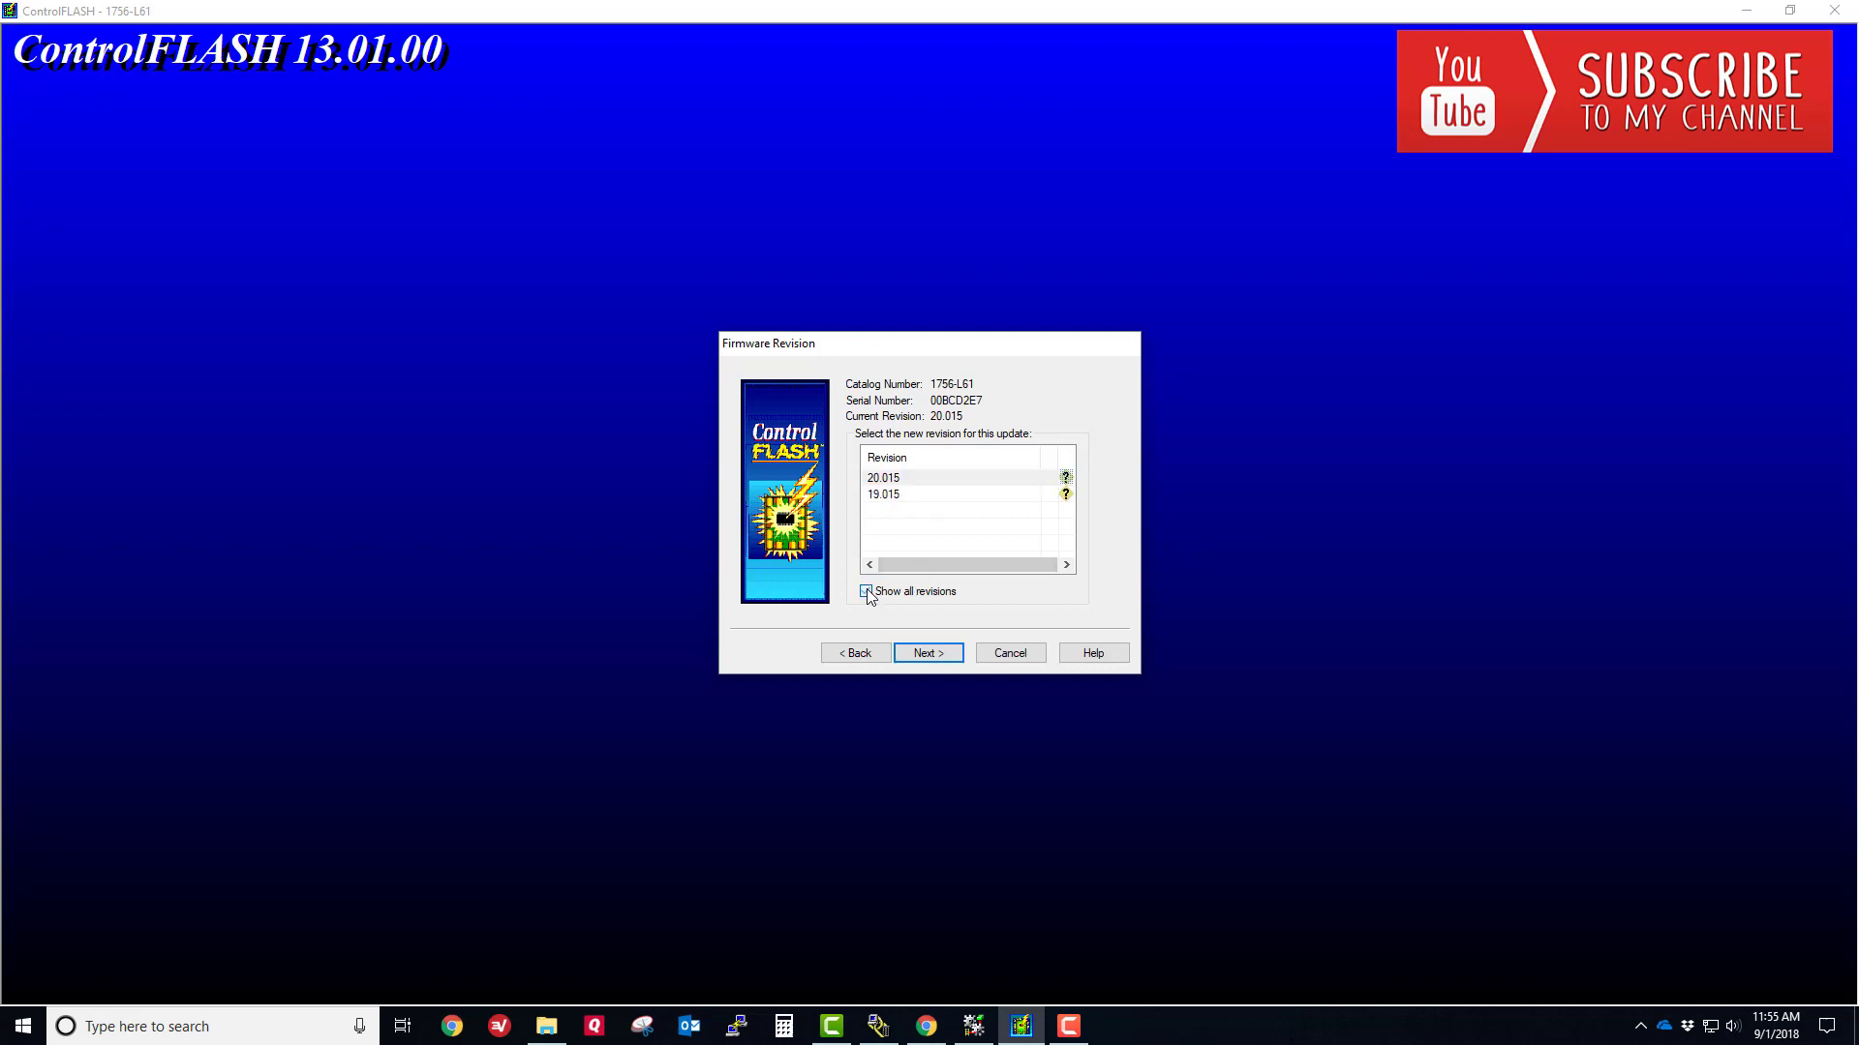
click(895, 495)
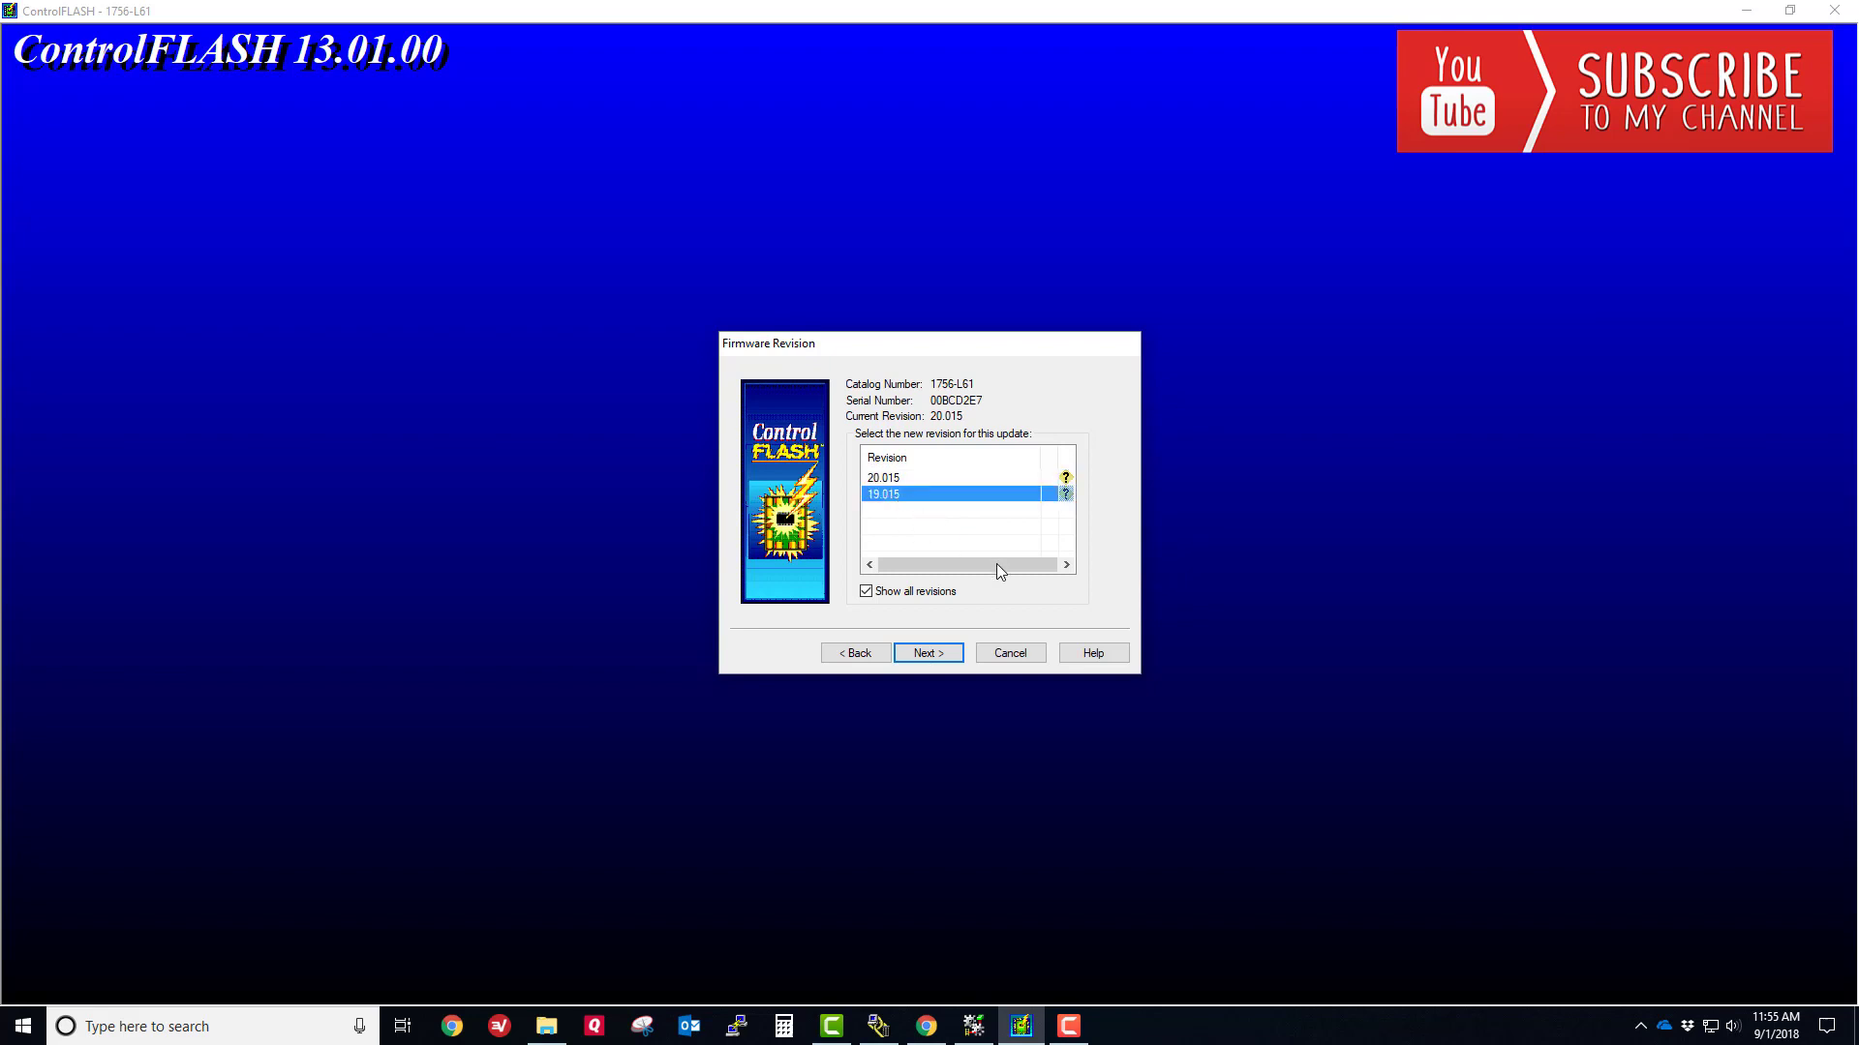
click(927, 653)
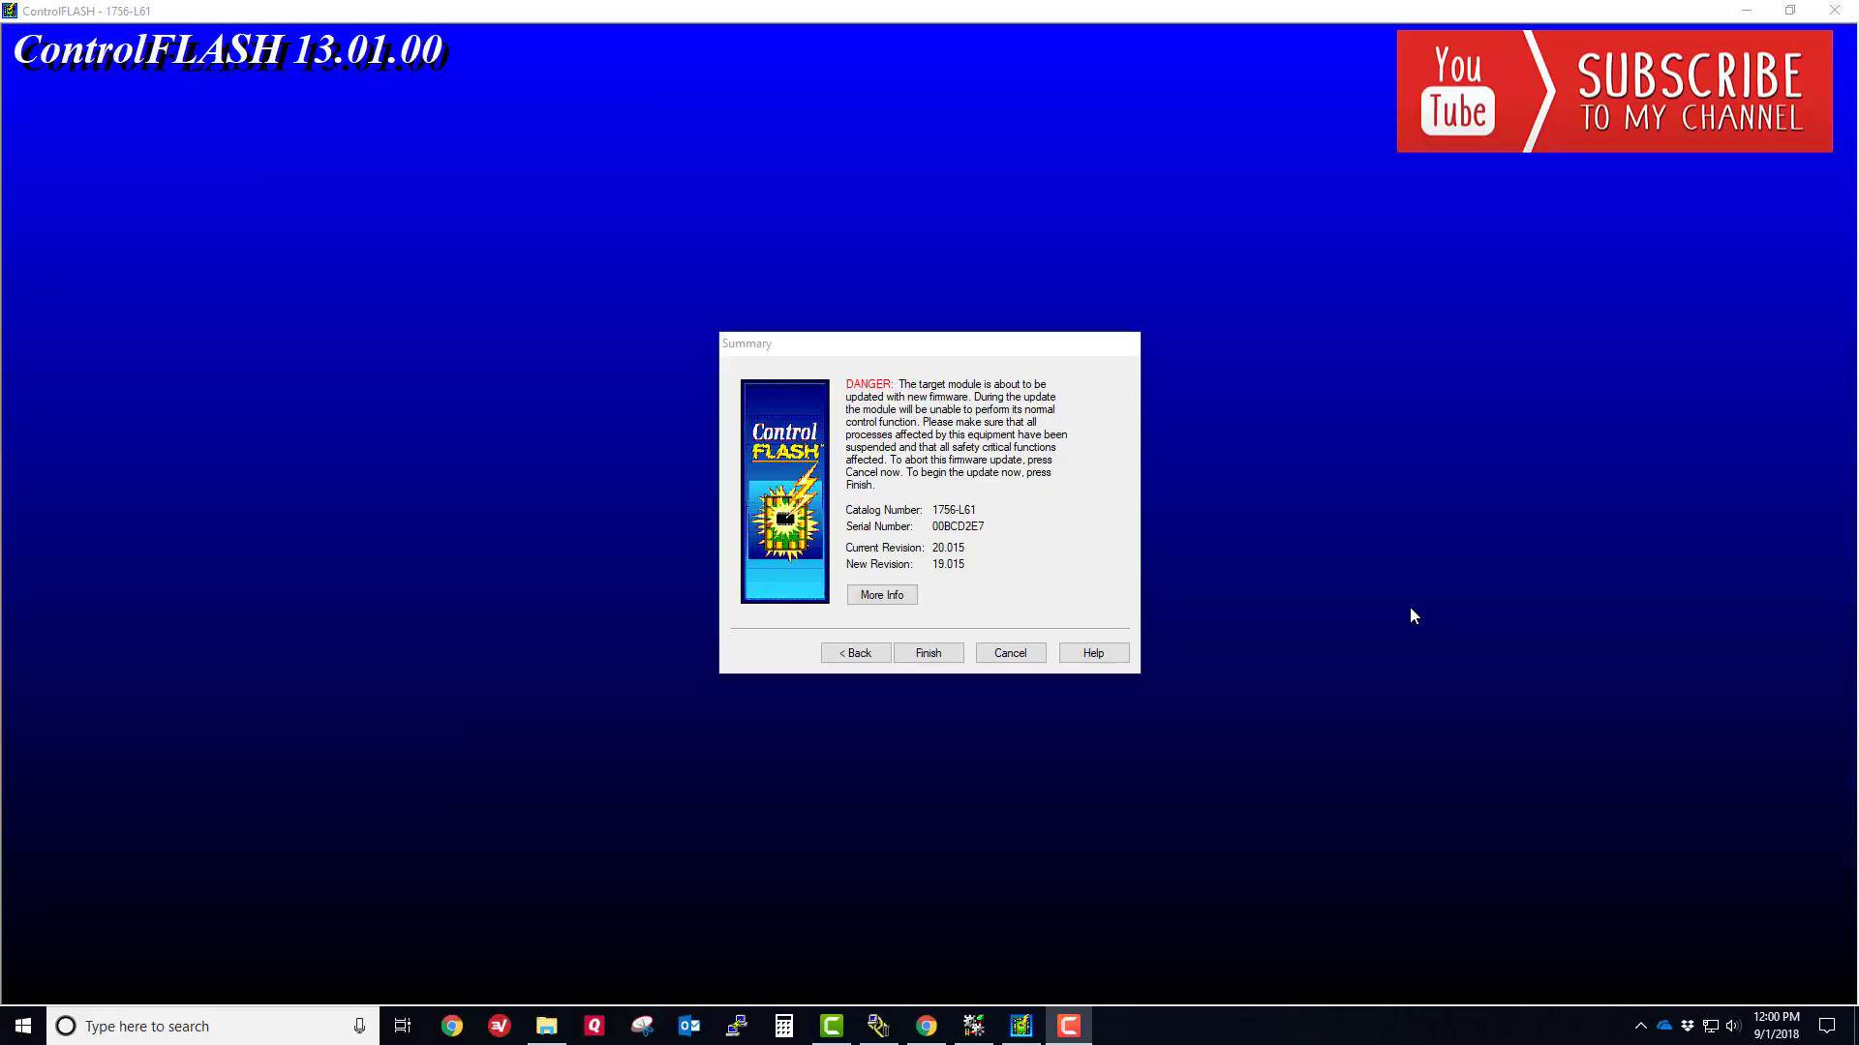
- Review the 20.015-to-19.015 danger warning and finish the wizard
click(929, 653)
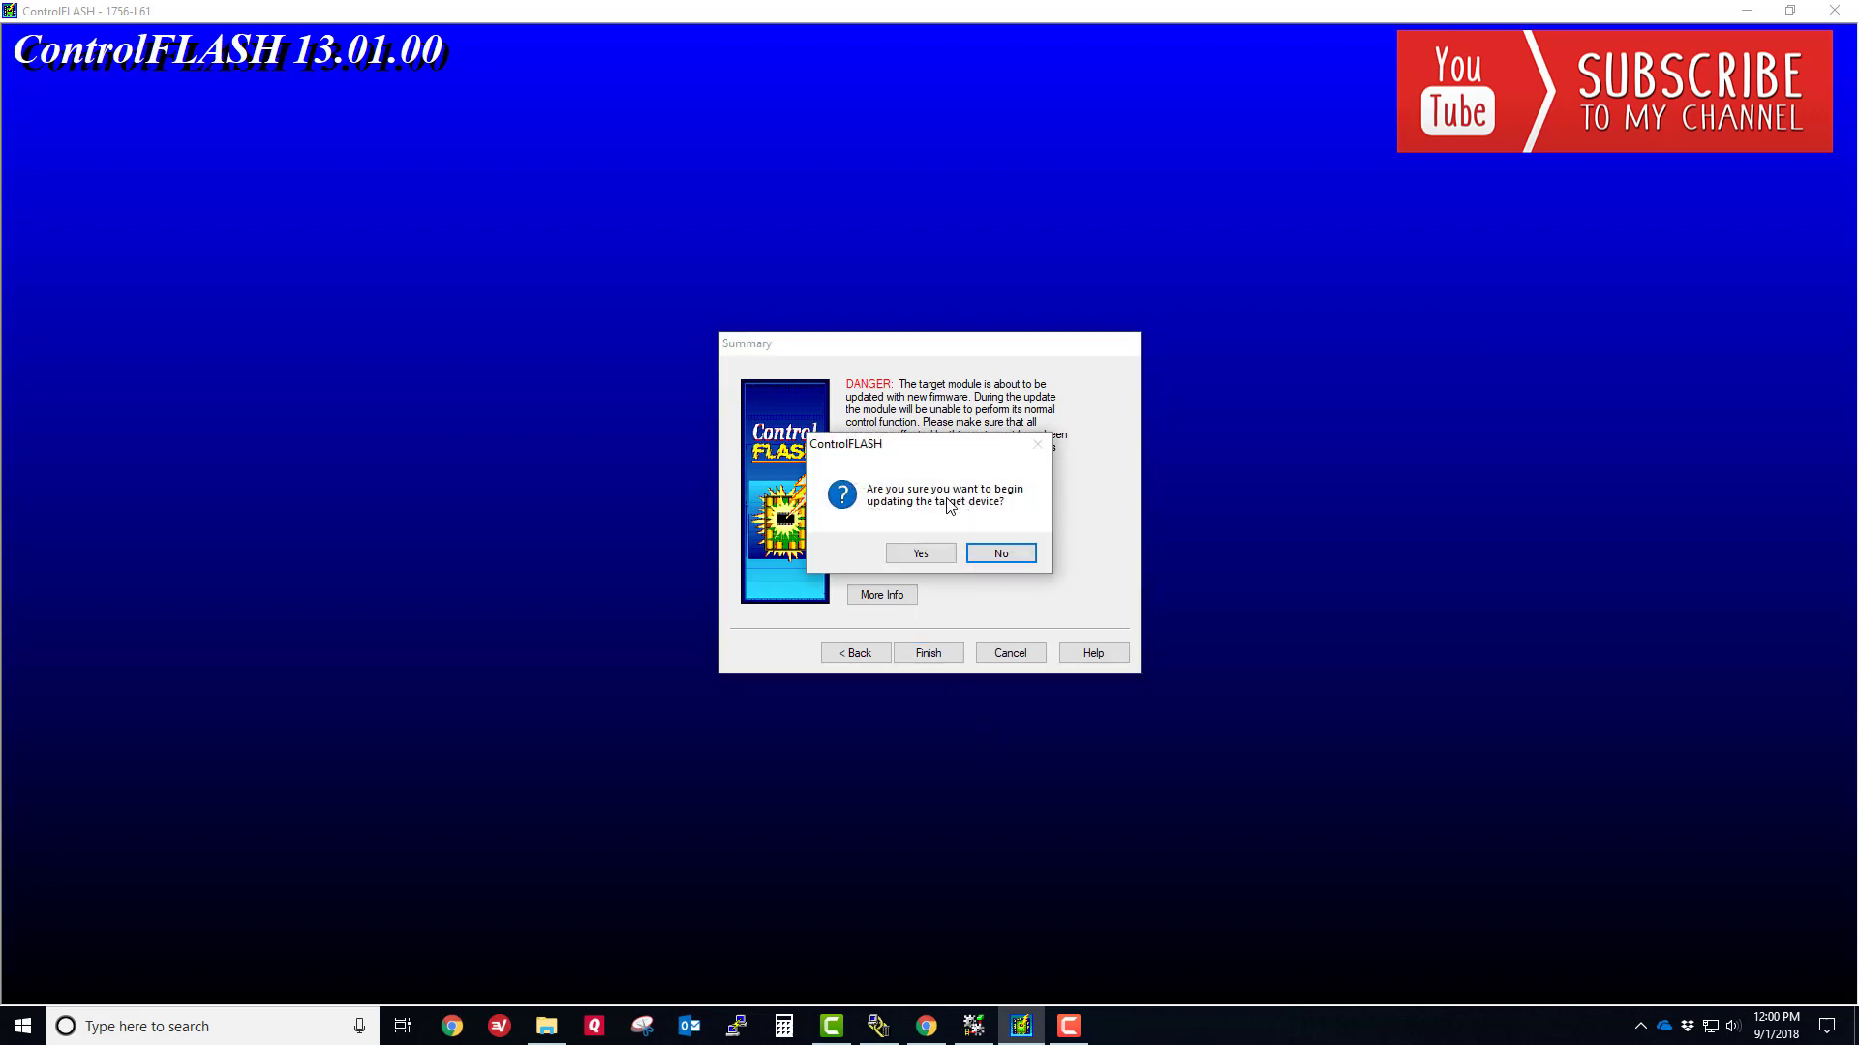
- Answer Yes to begin flashing the 1756-L61 to revision 19.015
click(923, 553)
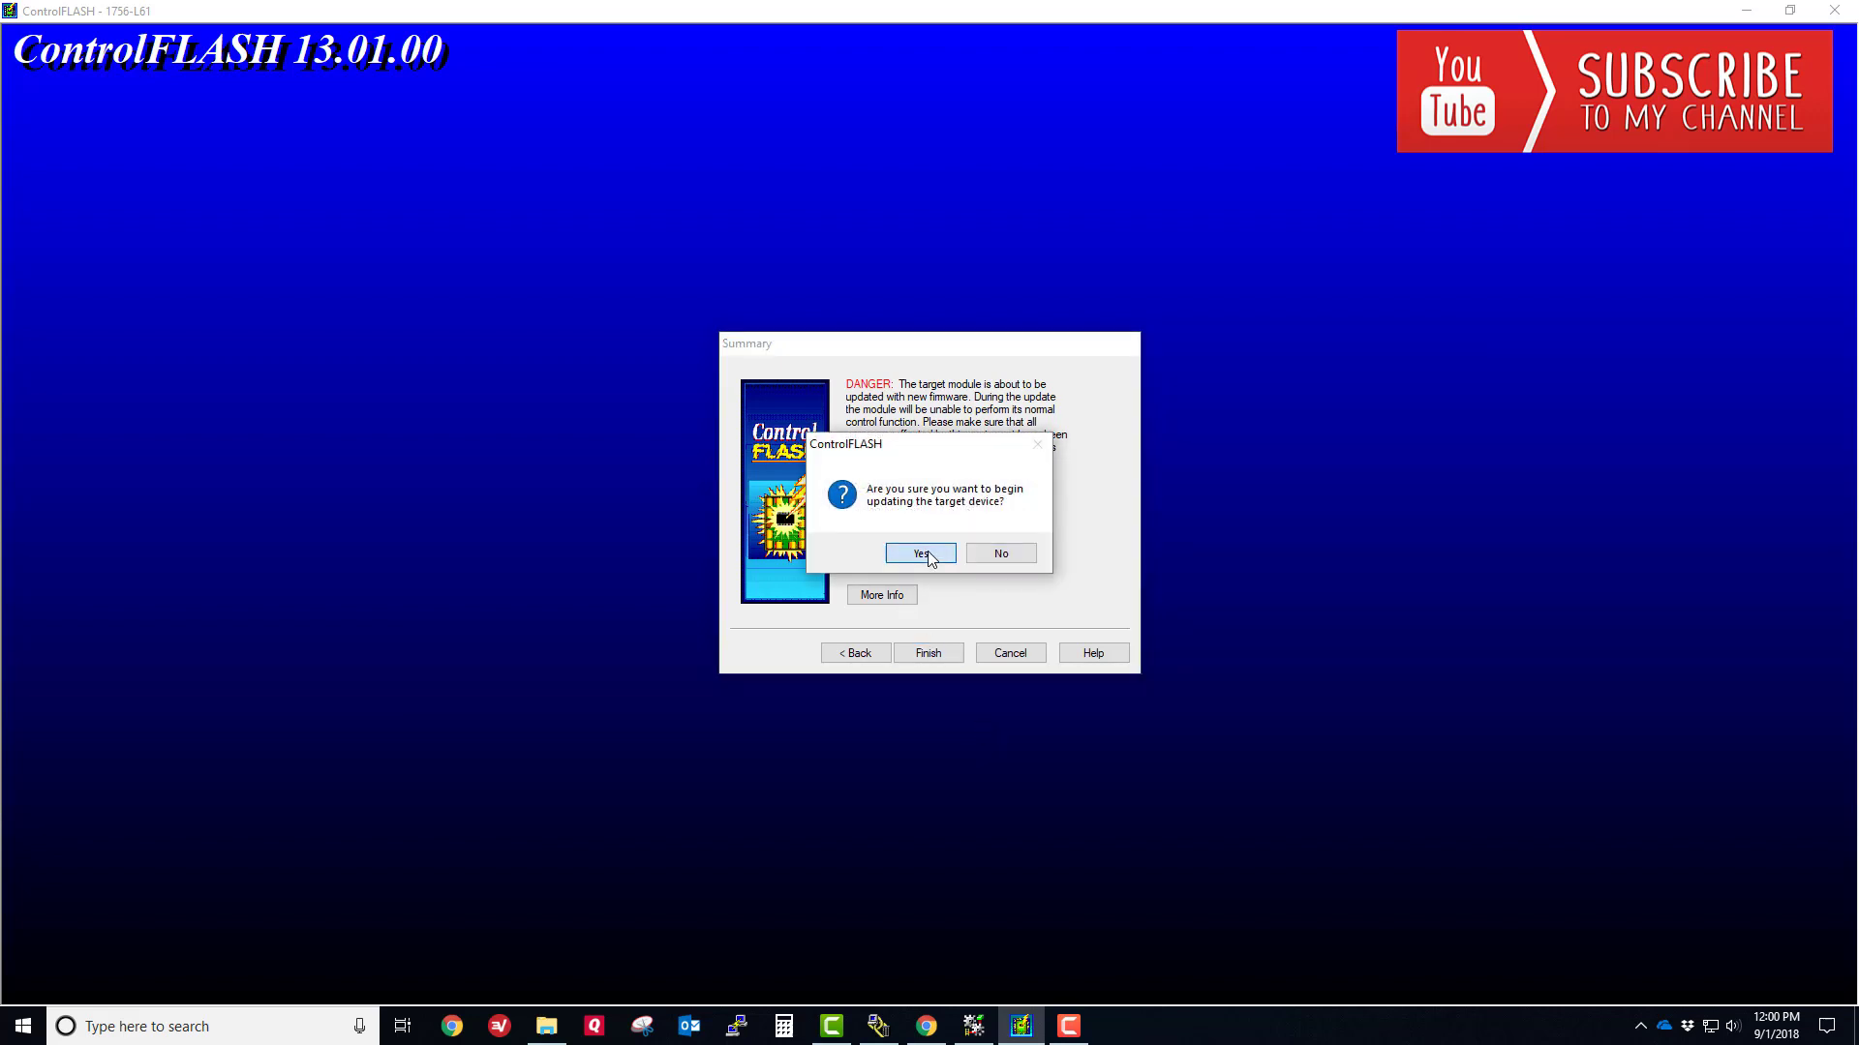